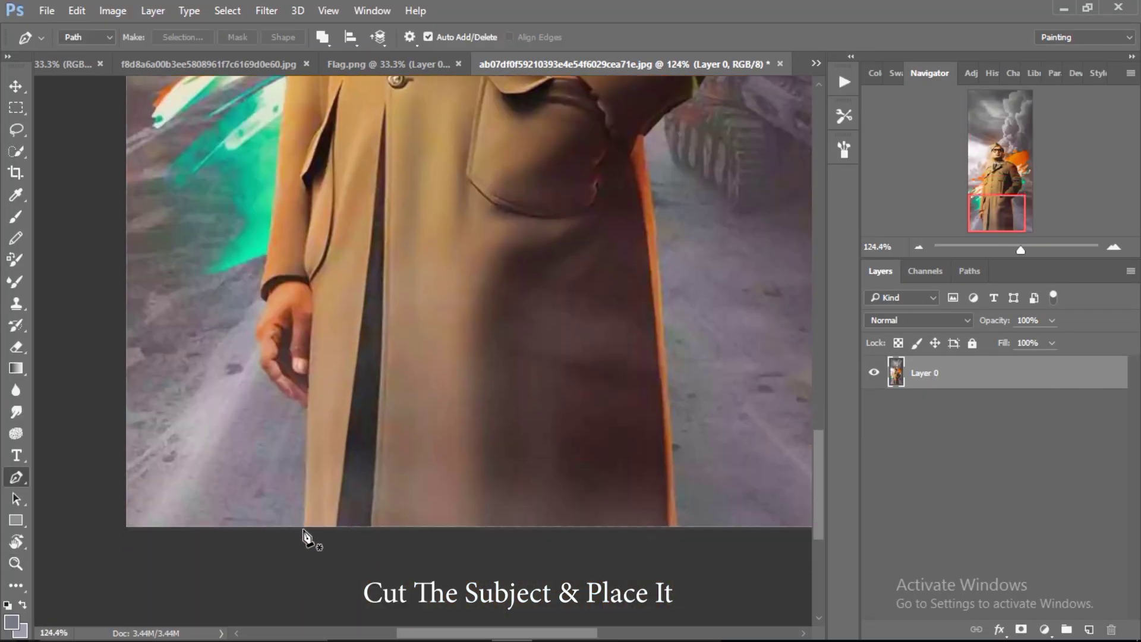
Pen-trace the uniformed man, place him in netaji 2 as Layer 1, and start proportional scaling.
left_click_drag(304, 535, 323, 385)
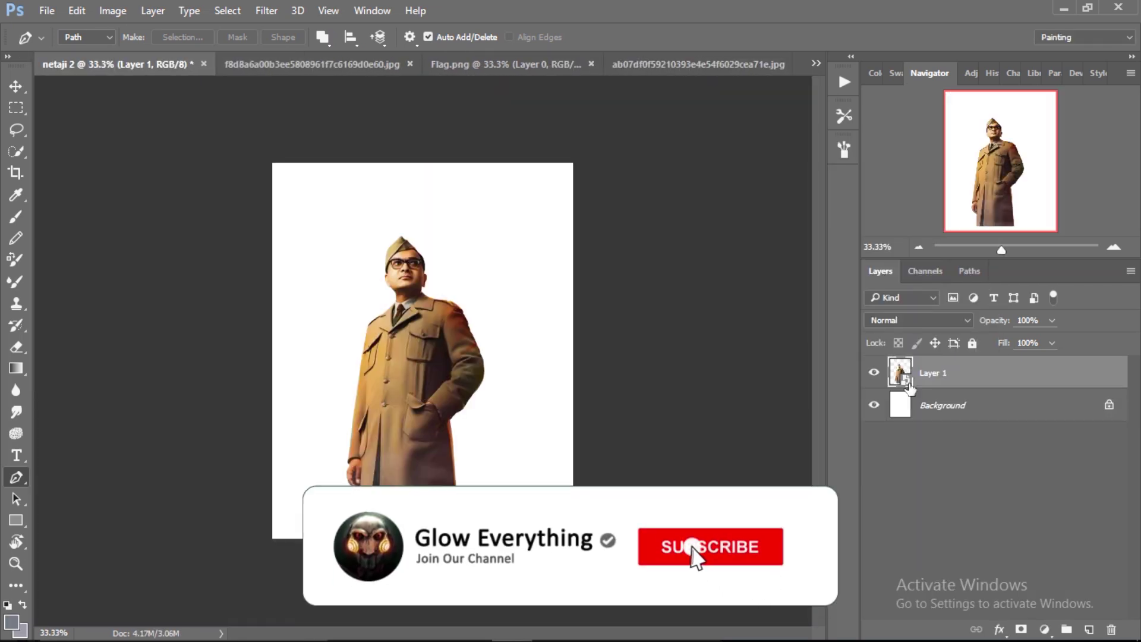
left_click(288, 37)
double_click(331, 37)
Scale the man to 33% and nudge him slightly right and down.
type("33")
key("Return")
left_click_drag(423, 287, 439, 291)
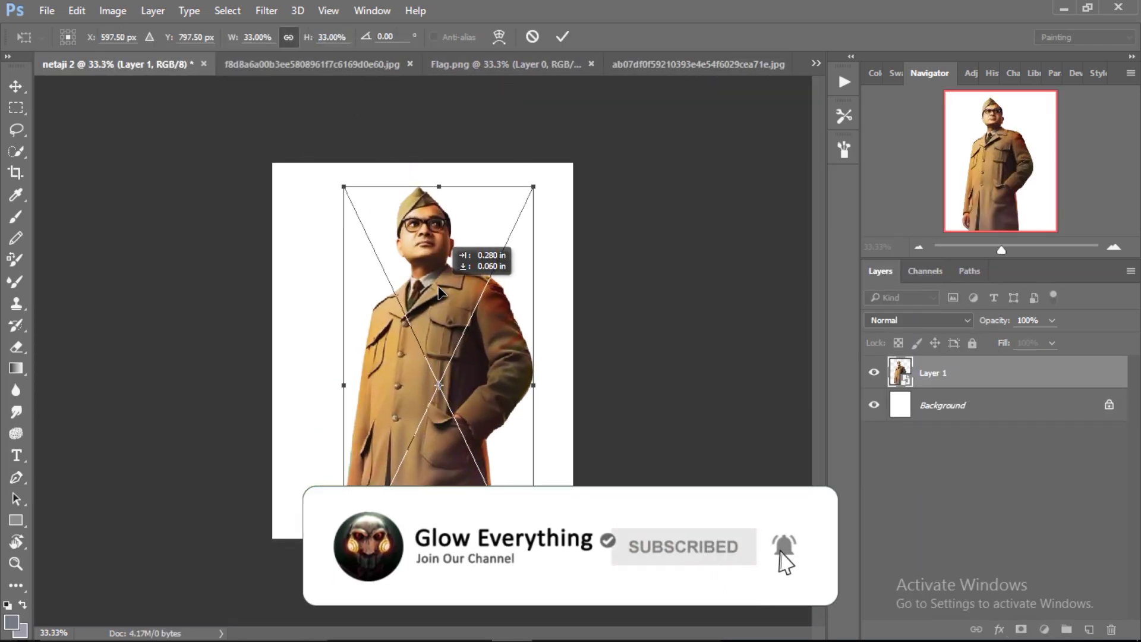
key("Return")
key("p")
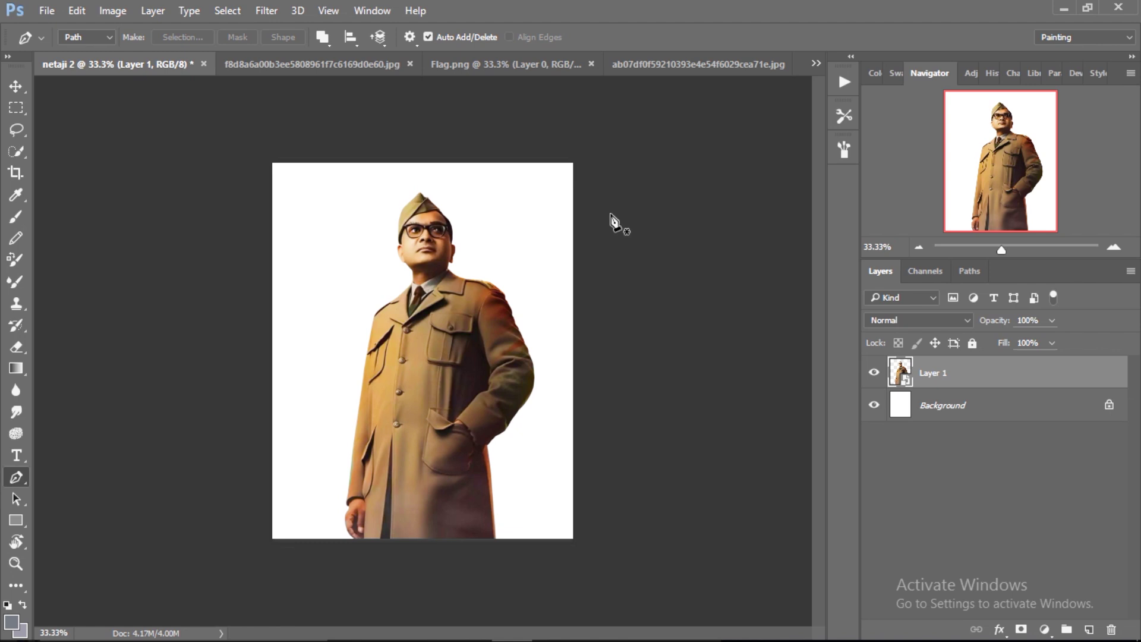
Bring the soldiers-and-flag image in below Layer 1, scaled to 158% and shifted up.
left_click(359, 68)
key("v")
left_click_drag(897, 371, 420, 357)
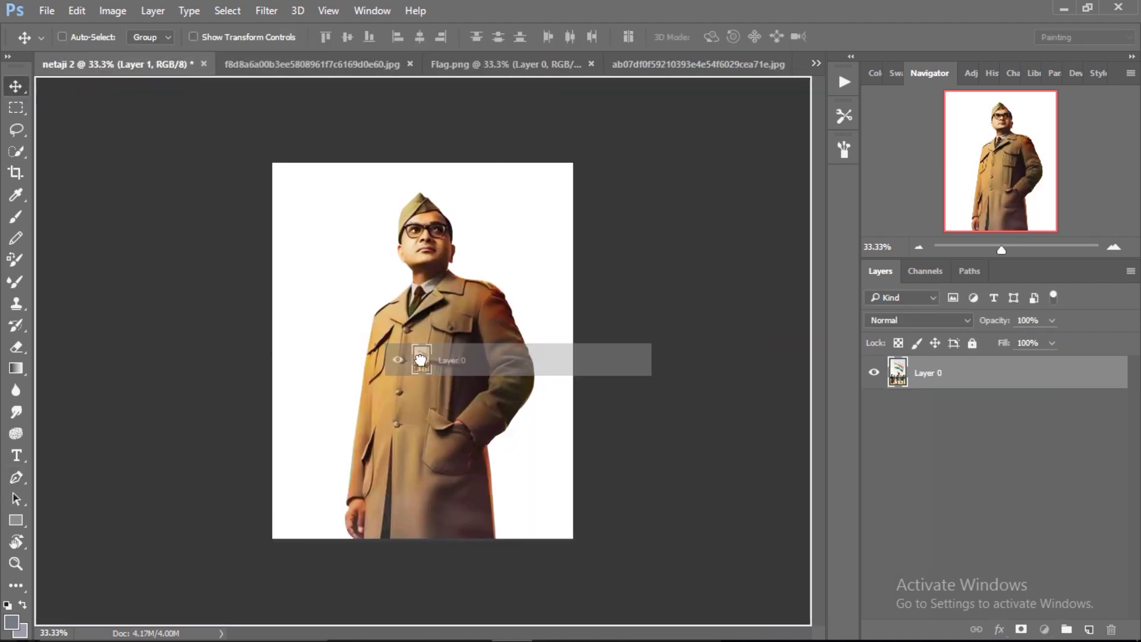
left_click_drag(973, 377, 973, 410)
key("ctrl+t")
double_click(253, 37)
type("158")
key("Tab")
mouse_move(425, 404)
left_mouse_down()
mouse_move(441, 309)
mouse_move(436, 325)
left_mouse_up()
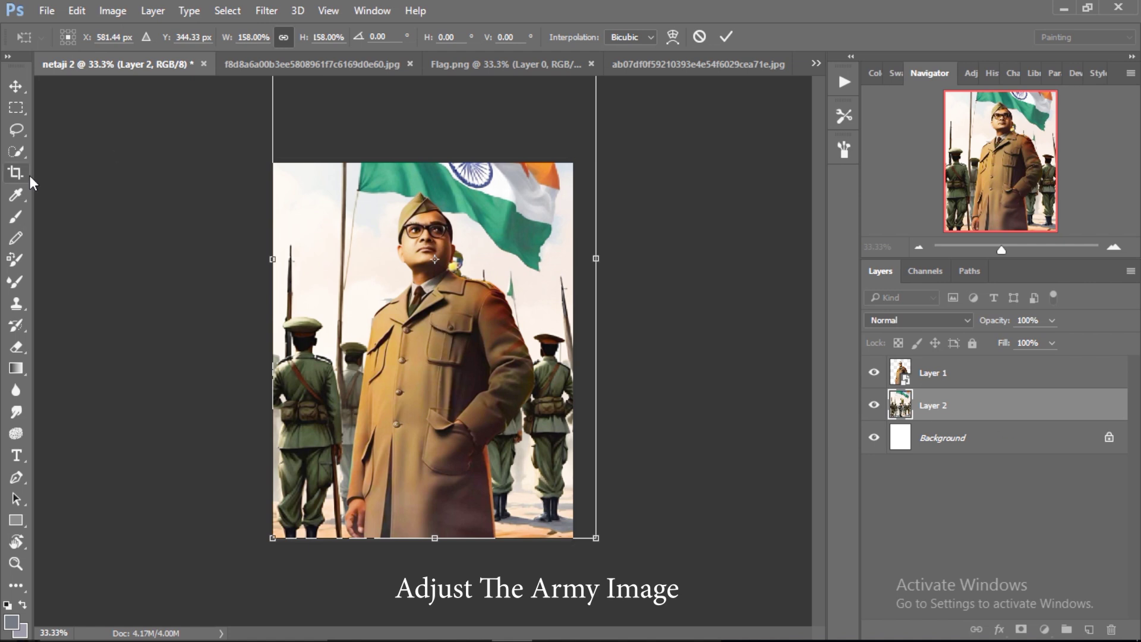
left_click(726, 37)
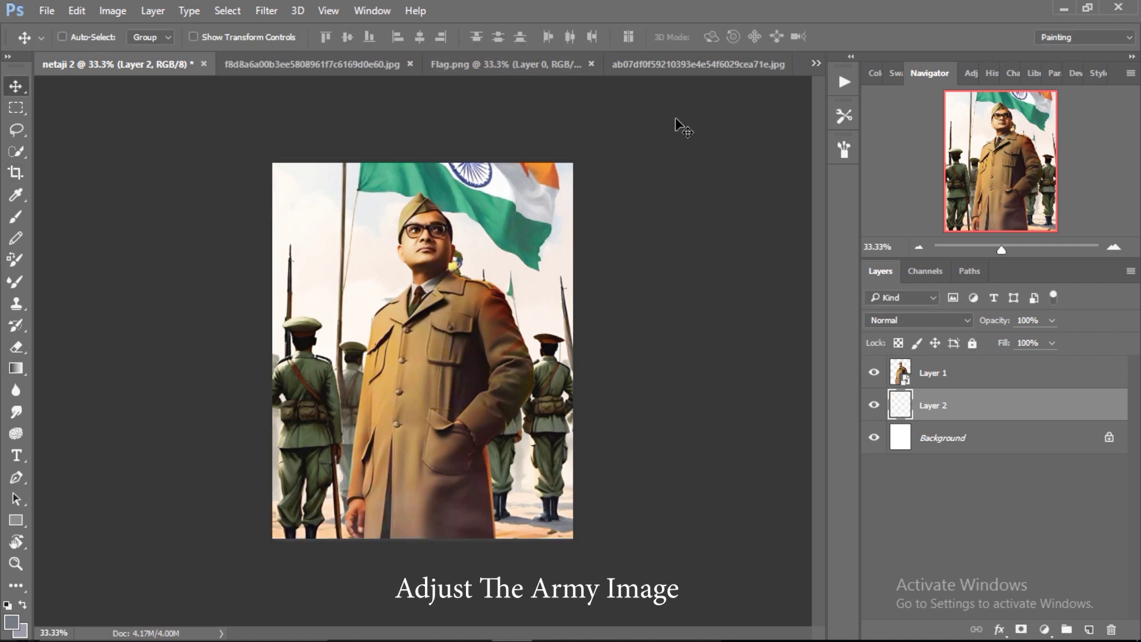
Add a dark grey Solid Color fill layer above the white Background.
left_click(904, 441)
left_click(1044, 631)
left_click(1041, 130)
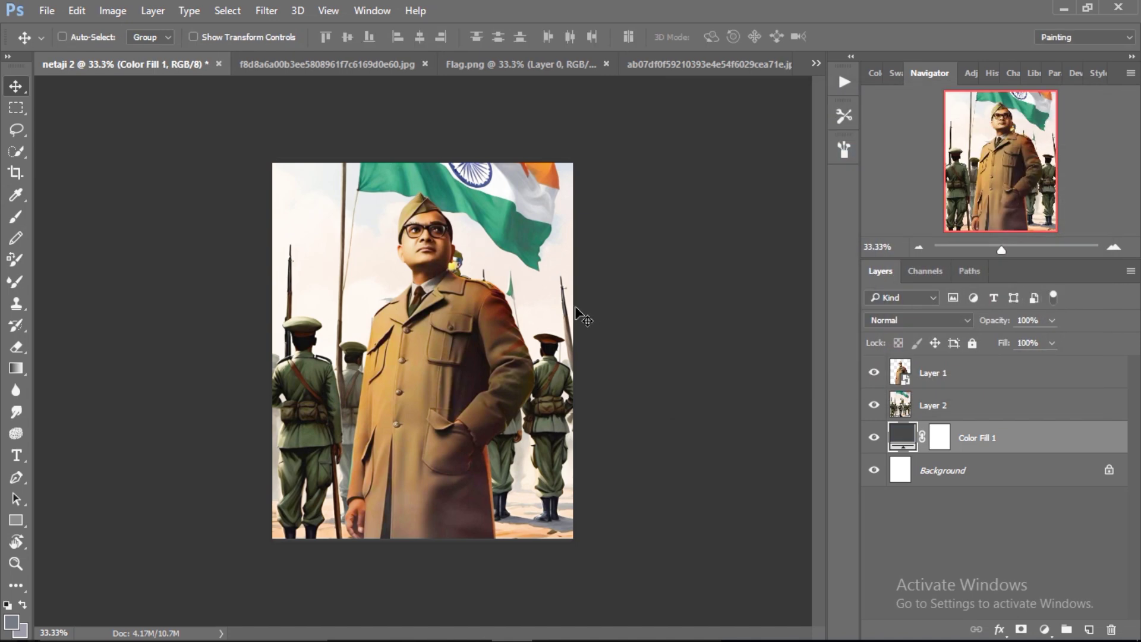
key("l")
key("ctrl+shift+Tab")
key("ctrl+Tab")
Mask away the soldiers image's flag and sky with black brush, then bring in the storm sky.
left_click(934, 404)
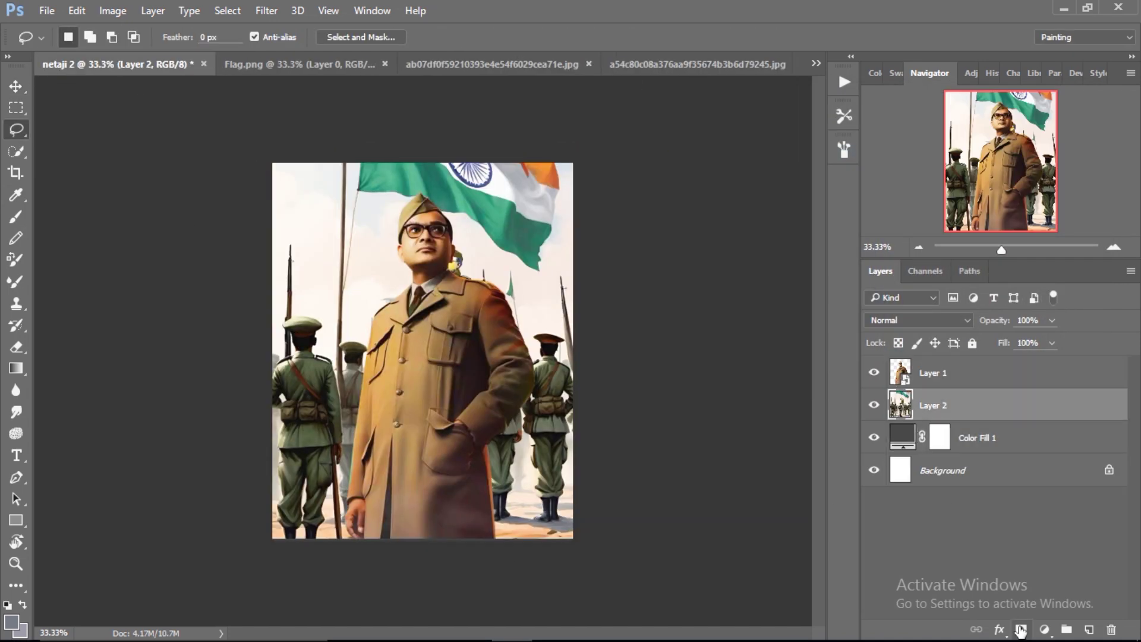
key("b")
mouse_move(331, 187)
left_mouse_down()
mouse_move(610, 173)
mouse_move(300, 178)
mouse_move(473, 179)
mouse_move(558, 144)
left_mouse_up()
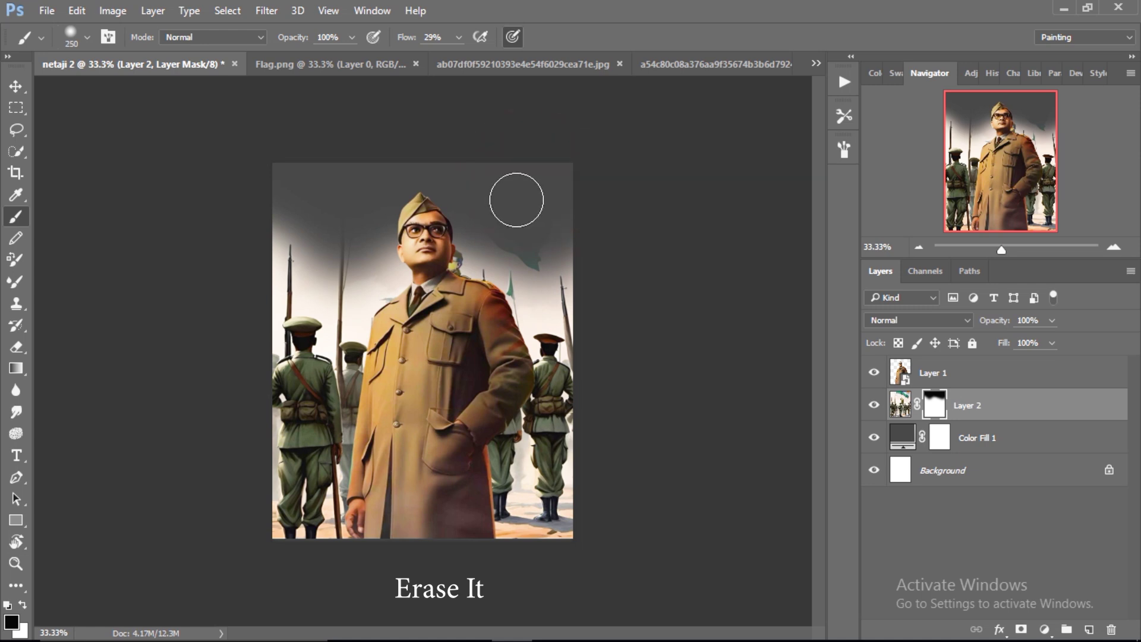
left_click_drag(316, 269, 336, 208)
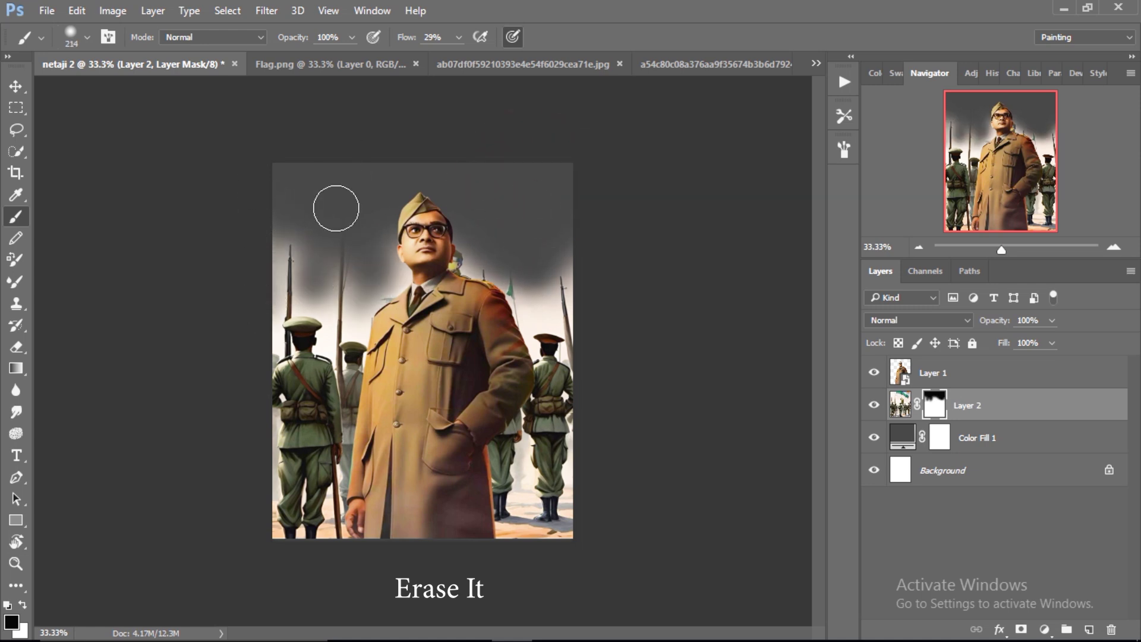
left_click_drag(903, 374, 407, 361)
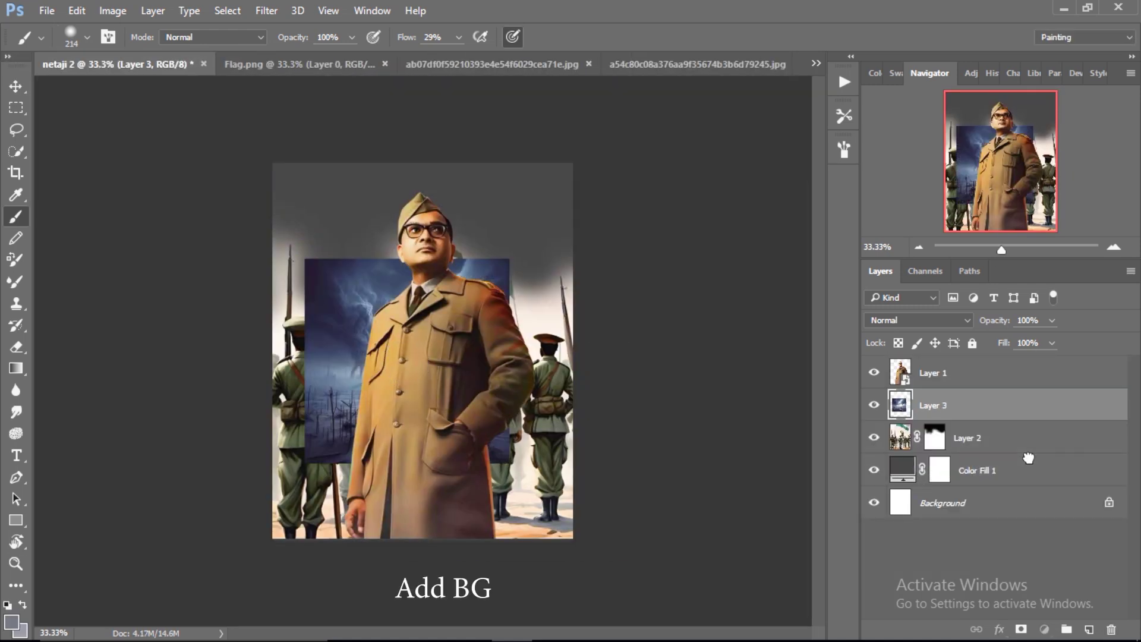
key("ctrl+t")
Mirror and enlarge the storm sky to -173%/173% across the poster's top.
left_click_drag(331, 41, 255, 214)
left_click_drag(535, 247, 470, 261)
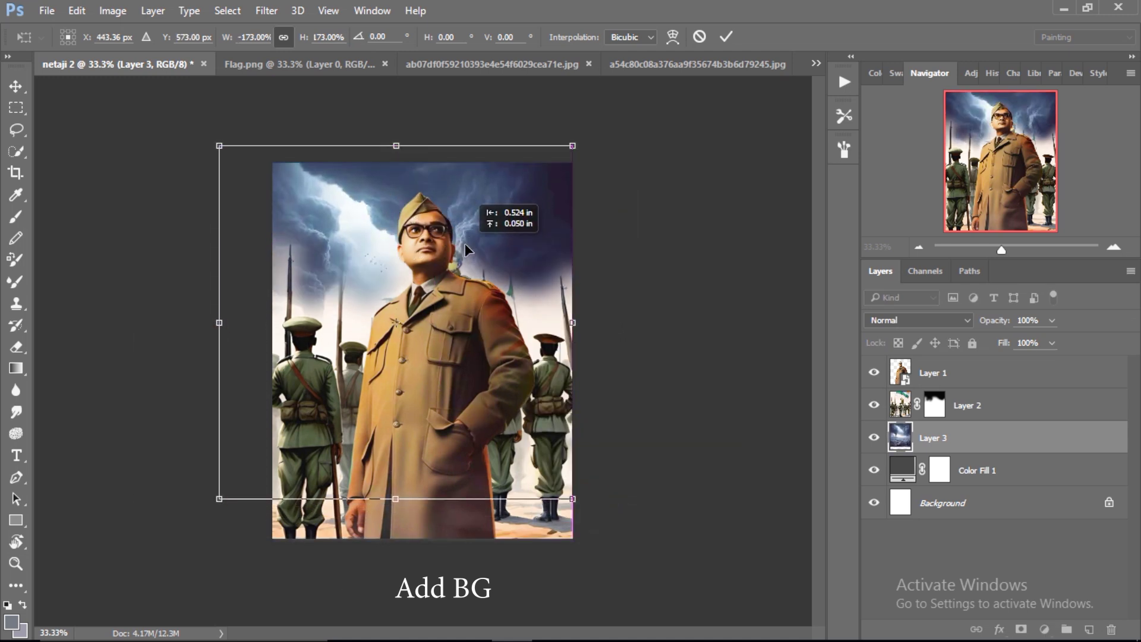
key("Return")
Paint further on the soldiers layer mask and bring Flag.png in as Layer 4.
key("b")
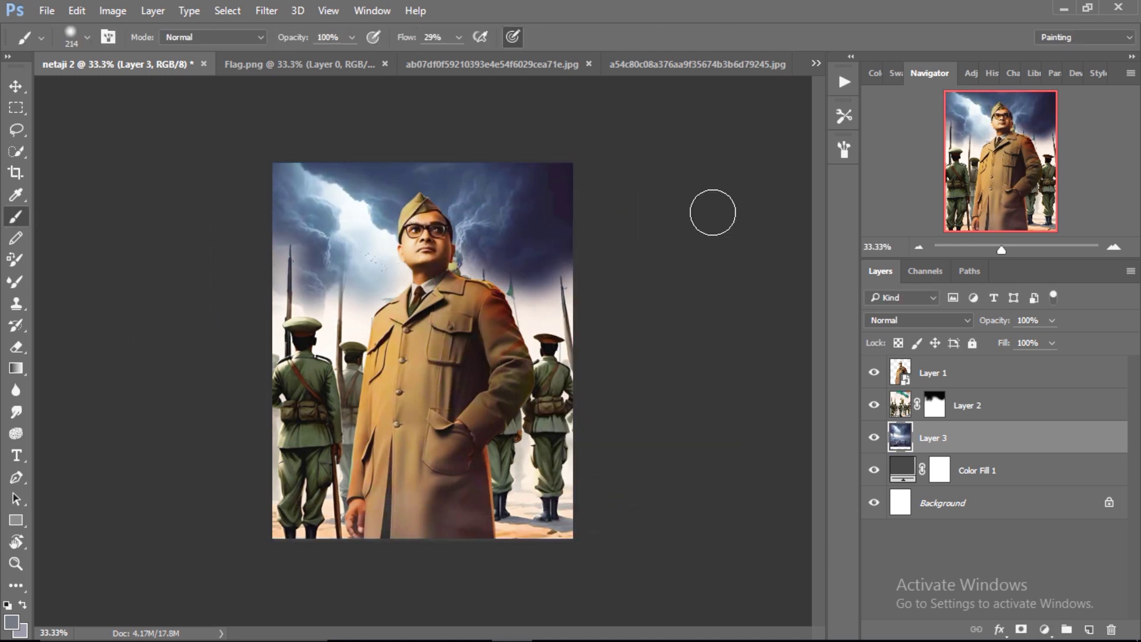
left_click(935, 407)
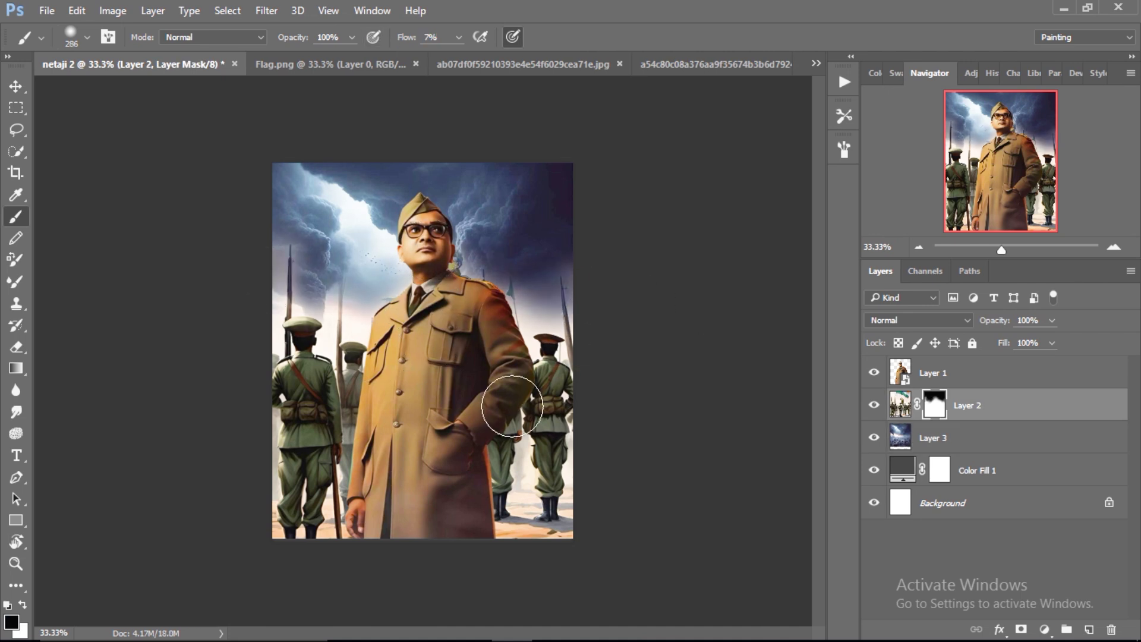
left_click(343, 67)
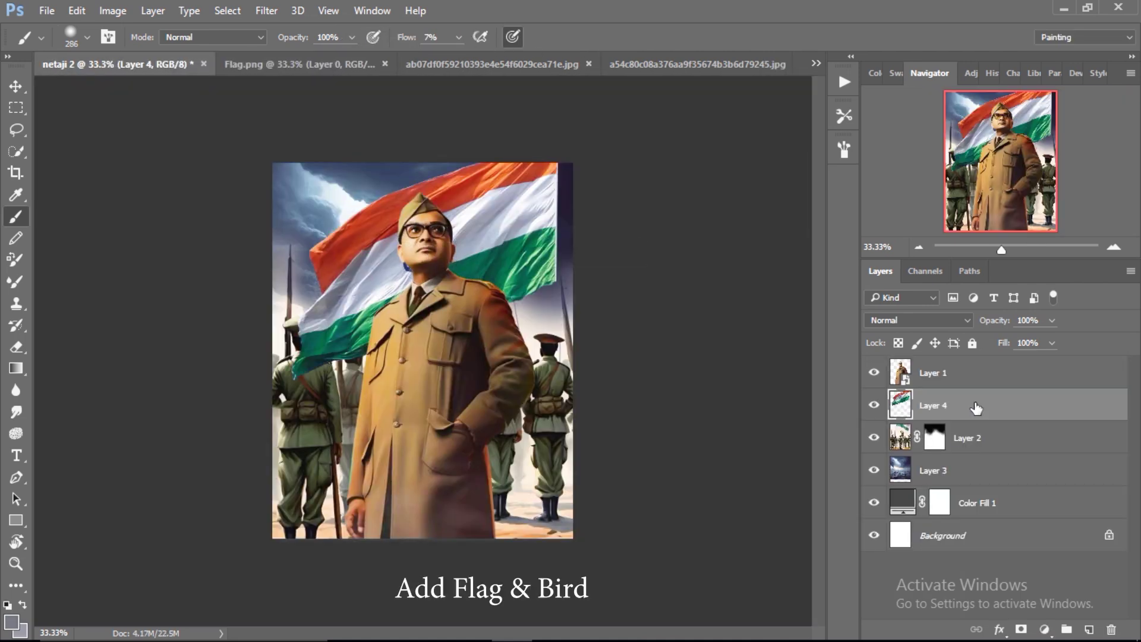
key("ctrl+t")
Position the flag behind the man, rotated about 3.94° and scaled to 99%.
left_click_drag(523, 202, 509, 196)
left_click_drag(540, 256, 550, 262)
mouse_move(570, 142)
left_mouse_down()
mouse_move(579, 124)
mouse_move(584, 133)
left_mouse_up()
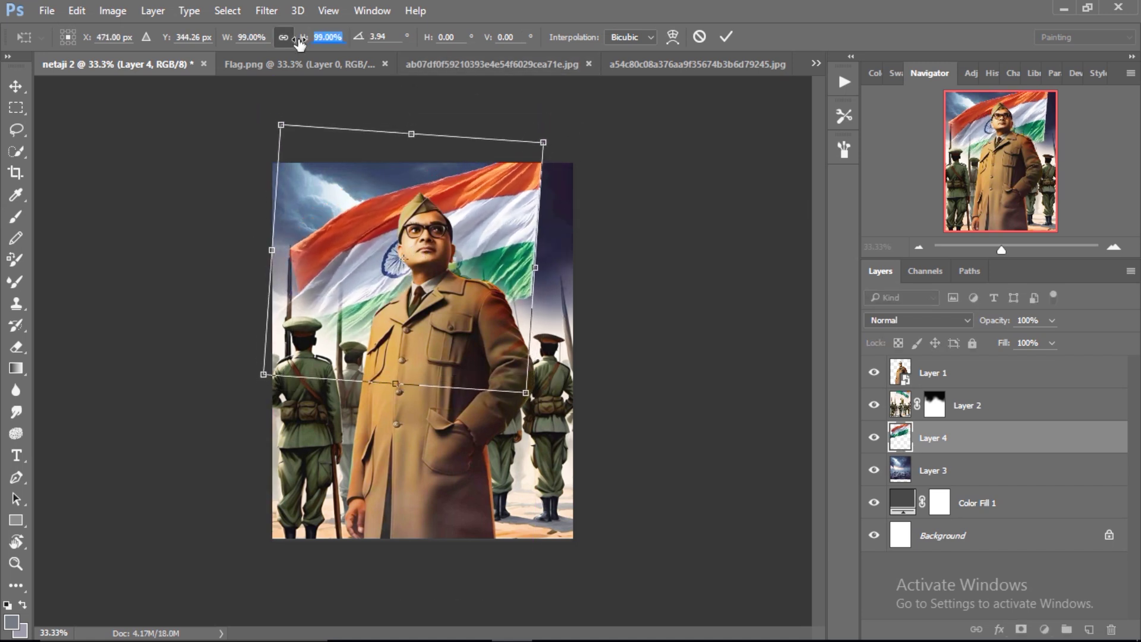
left_click_drag(496, 254, 496, 255)
left_click(726, 37)
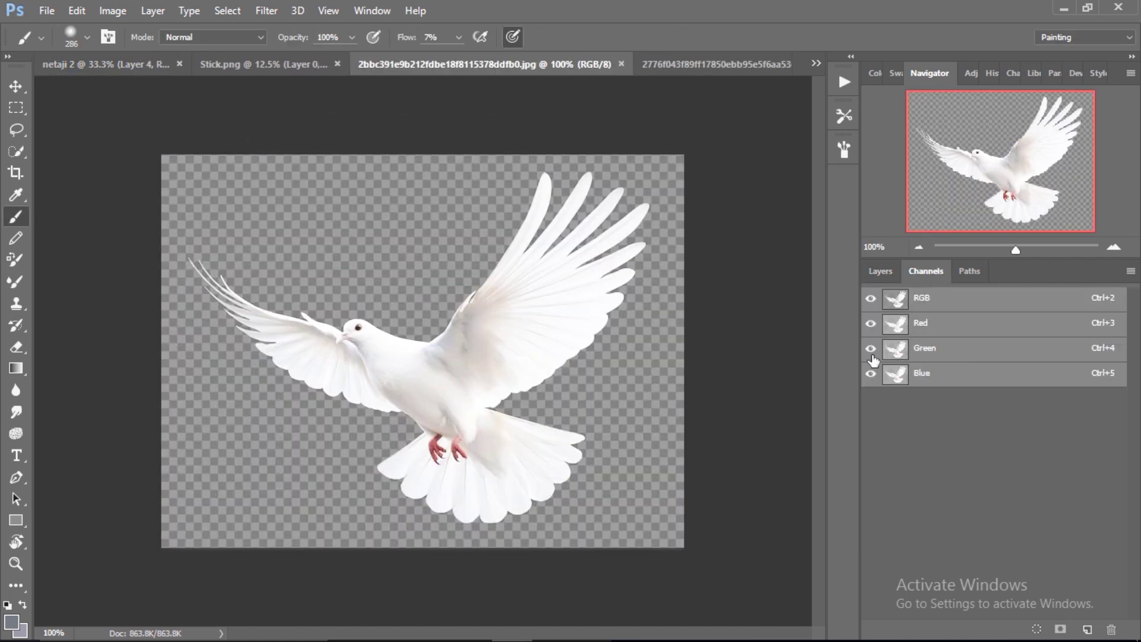
Duplicate the dove's Red channel and boost it to high contrast with Levels.
left_click(871, 374)
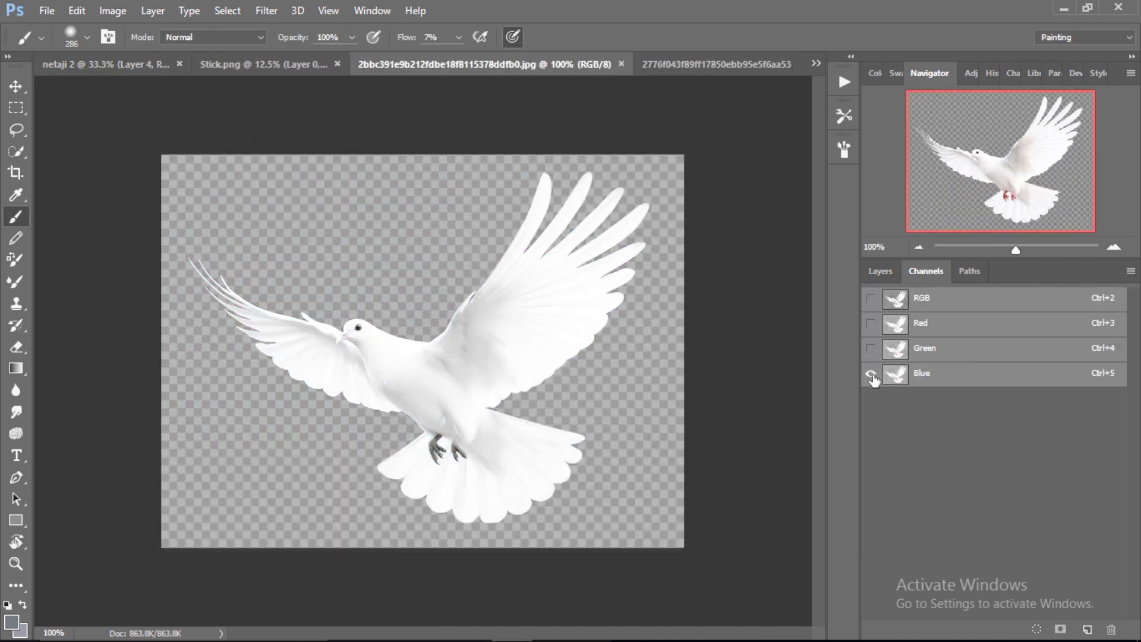
right_click(927, 323)
left_click(980, 334)
key("Return")
left_click(113, 11)
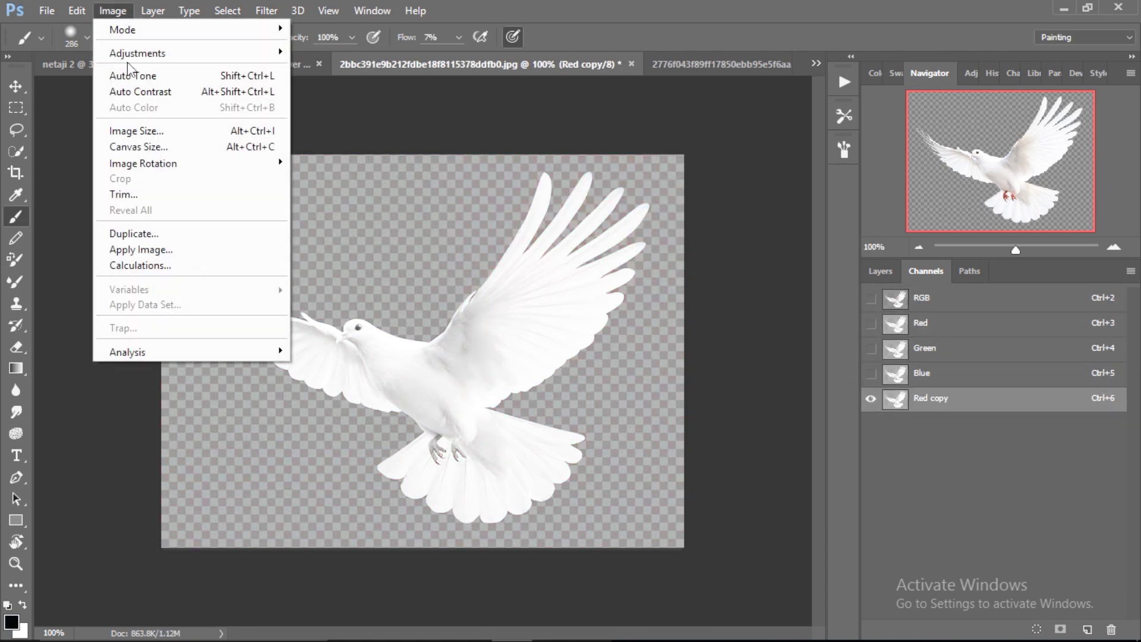
left_click(356, 67)
mouse_move(807, 284)
left_mouse_down()
mouse_move(919, 283)
mouse_move(829, 287)
left_mouse_up()
key("Return")
Load the Red copy as a selection and mask the dove layer with it.
key("b")
key("ctrl+2")
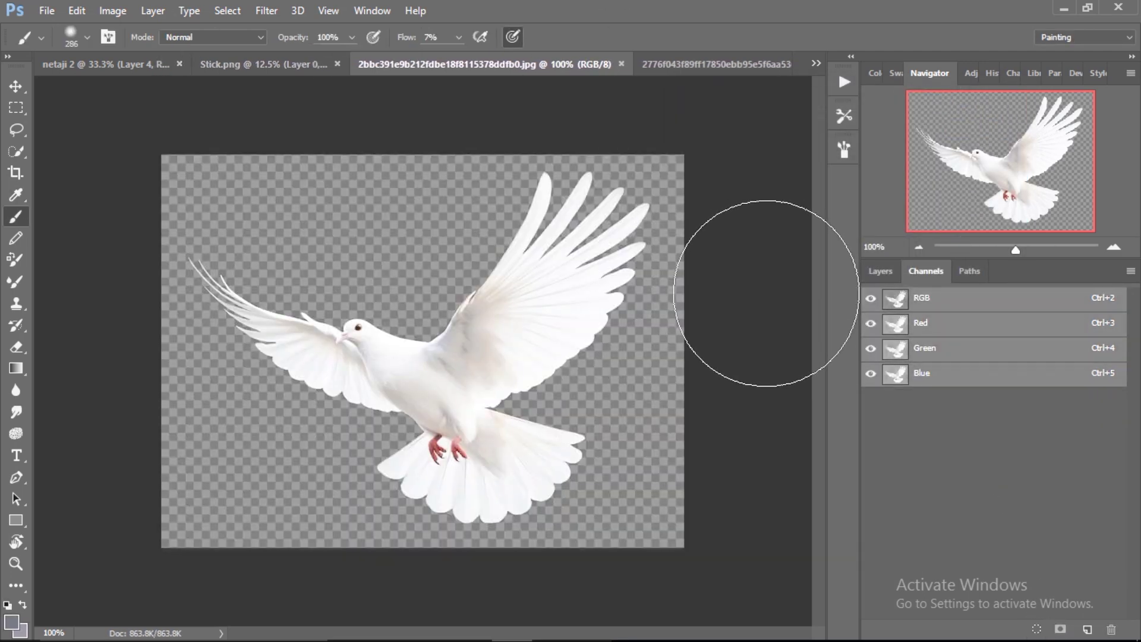
left_click(967, 410, "ctrl")
left_click(880, 271)
left_click(1108, 375)
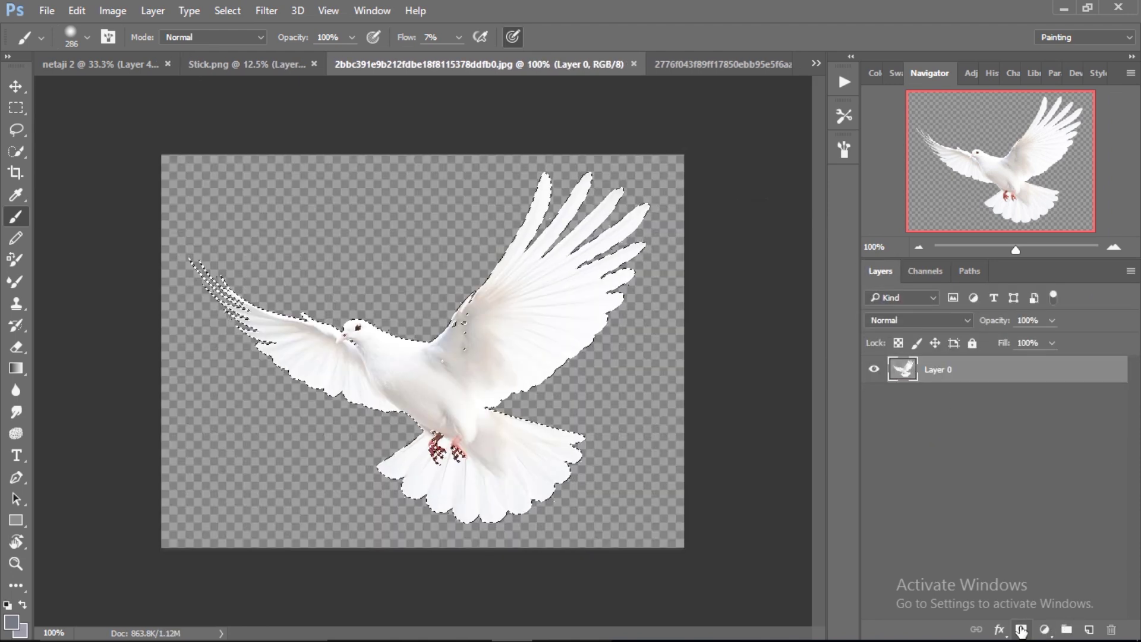
left_click(1021, 630)
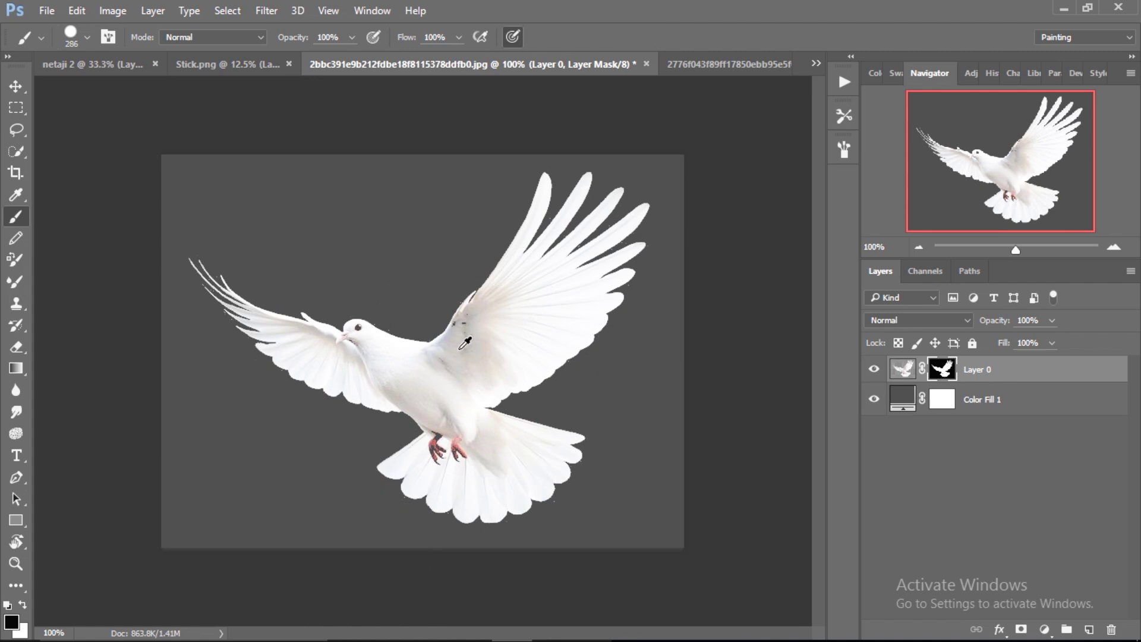
Zoom in and refine the dove's mask edges with the brush.
key("z")
left_click_drag(342, 328, 380, 328)
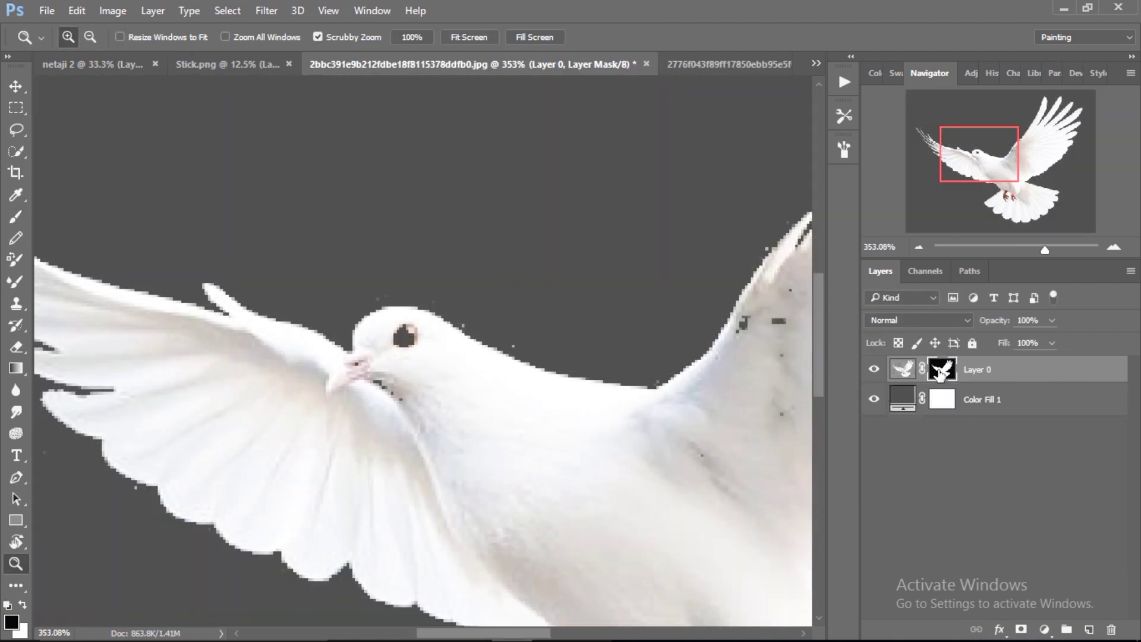
key("b")
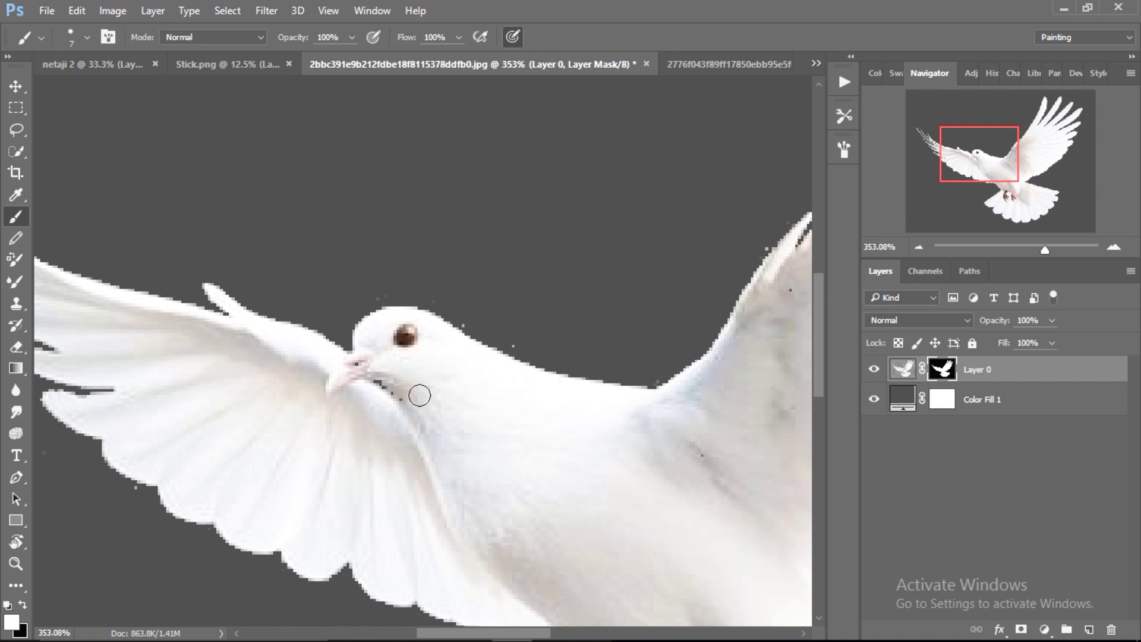
scroll(479, 440, "down", 5)
scroll(526, 468, "up", 6)
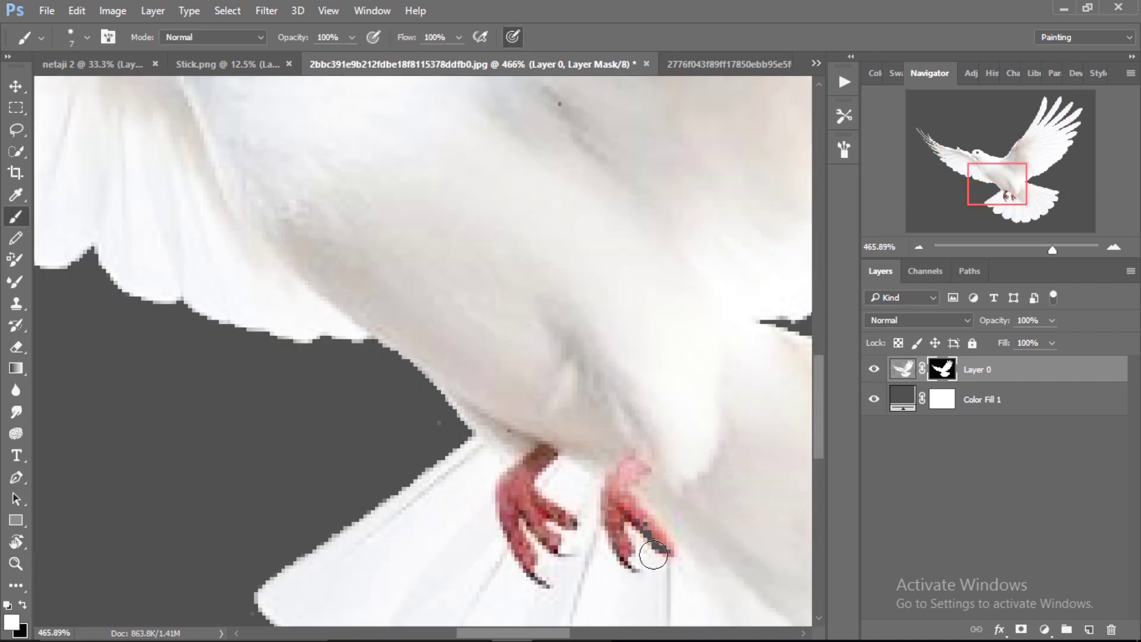
key("ctrl+0")
Convert the dove layer to a Smart Object and drag it into the poster.
right_click(963, 369)
left_click(764, 316)
key("v")
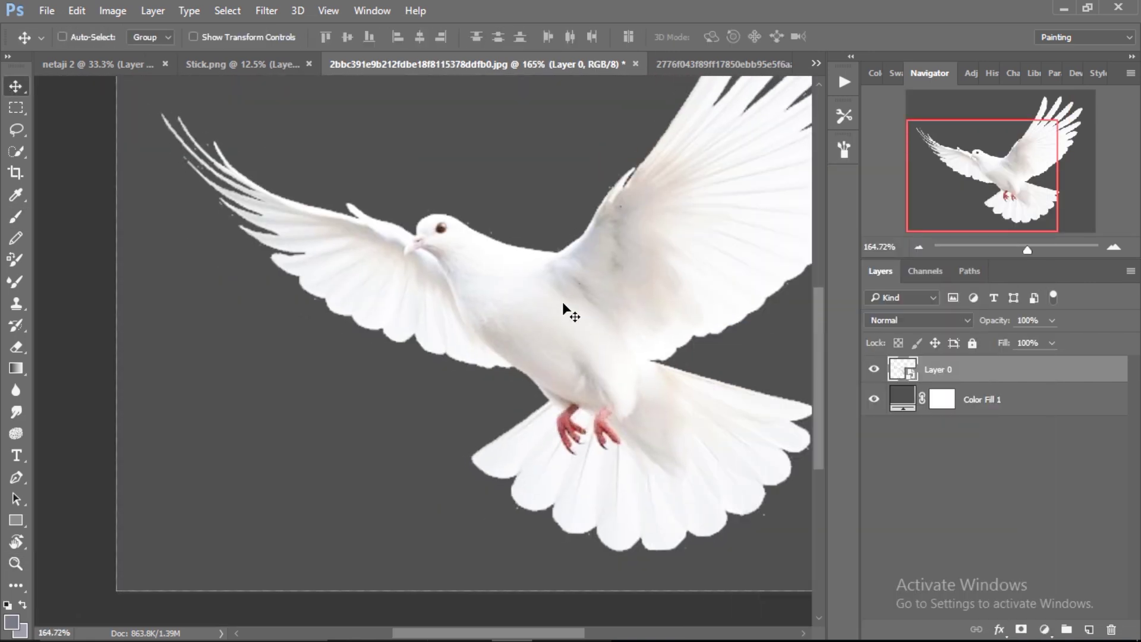
left_click_drag(563, 311, 375, 359)
key("ctrl+t")
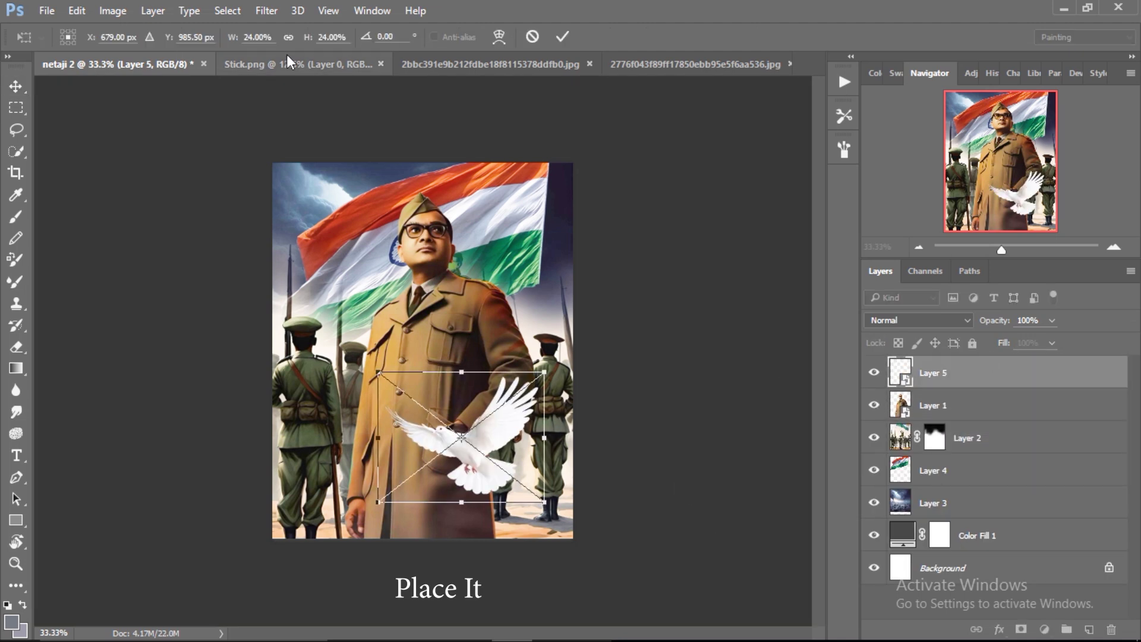
Scale the dove to 47% and tilt it -9.5° across the man's lower coat.
left_click_drag(308, 36, 329, 45)
left_click_drag(505, 443, 555, 497)
left_click_drag(701, 362, 718, 326)
left_click_drag(553, 493, 565, 471)
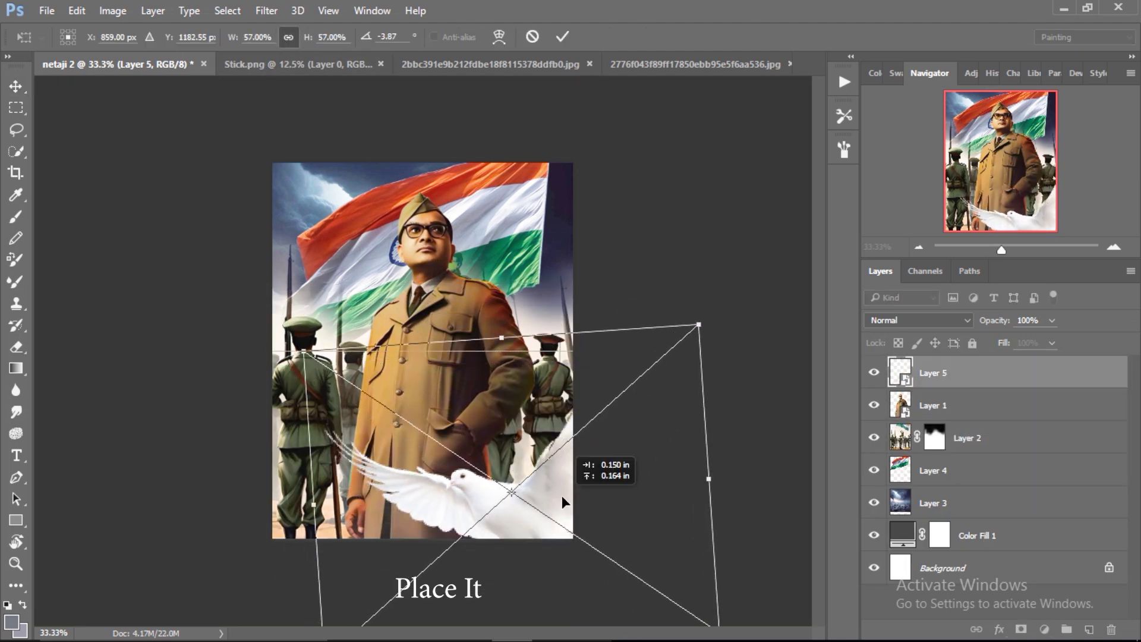
left_click_drag(698, 479, 539, 476)
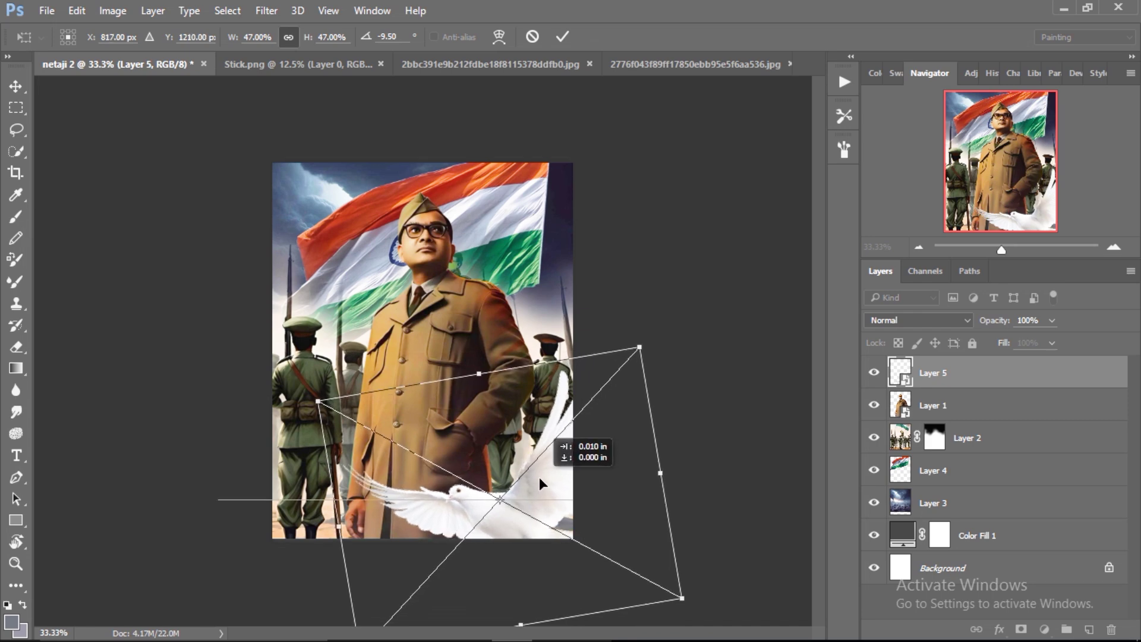
key("Return")
left_click(550, 63)
left_click(713, 63)
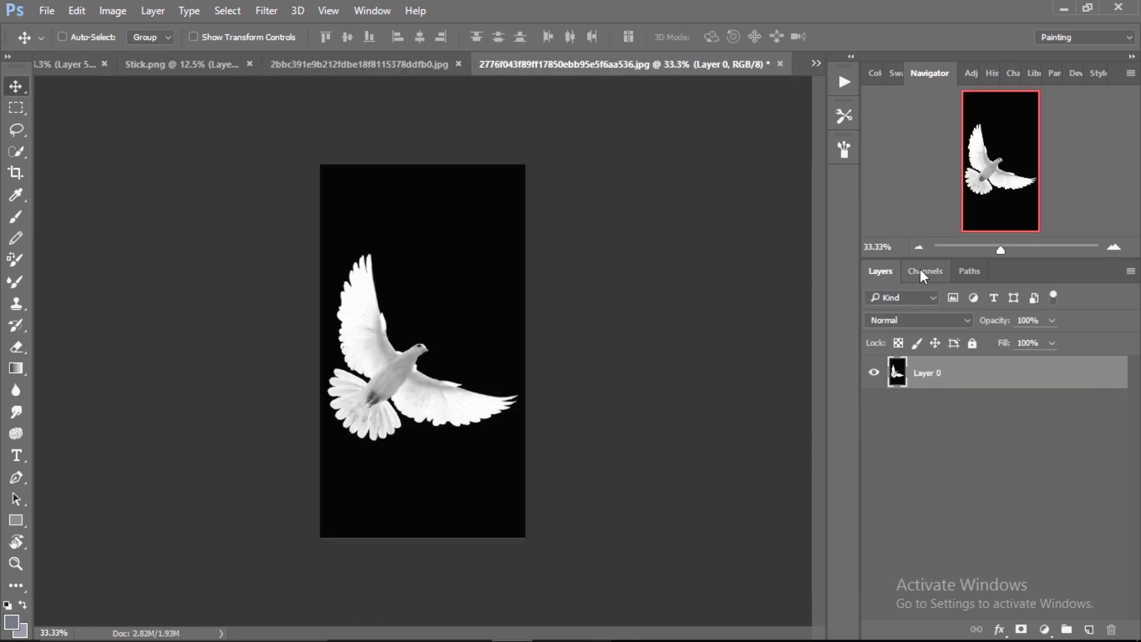
Duplicate the Red channel and use Levels to make the dove pure white on black.
left_click(925, 271)
left_click(871, 363)
left_click(909, 332)
right_click(909, 331)
left_click(939, 350)
key("Return")
left_click(112, 11)
left_click(321, 65)
left_click_drag(825, 286, 835, 284)
left_click_drag(918, 283, 742, 284)
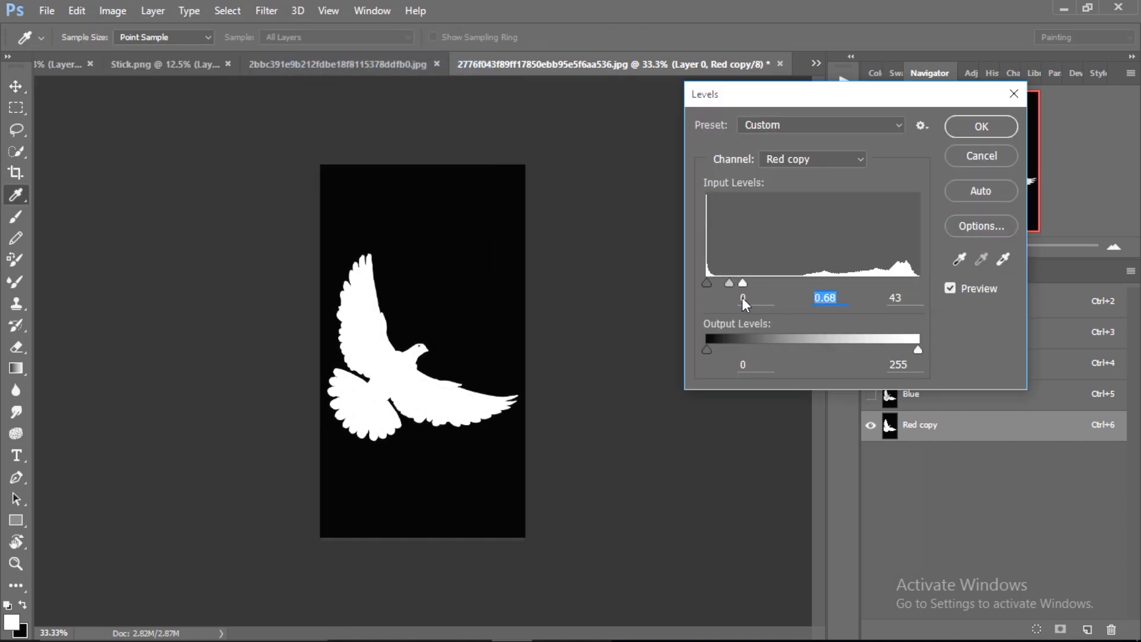
key("Return")
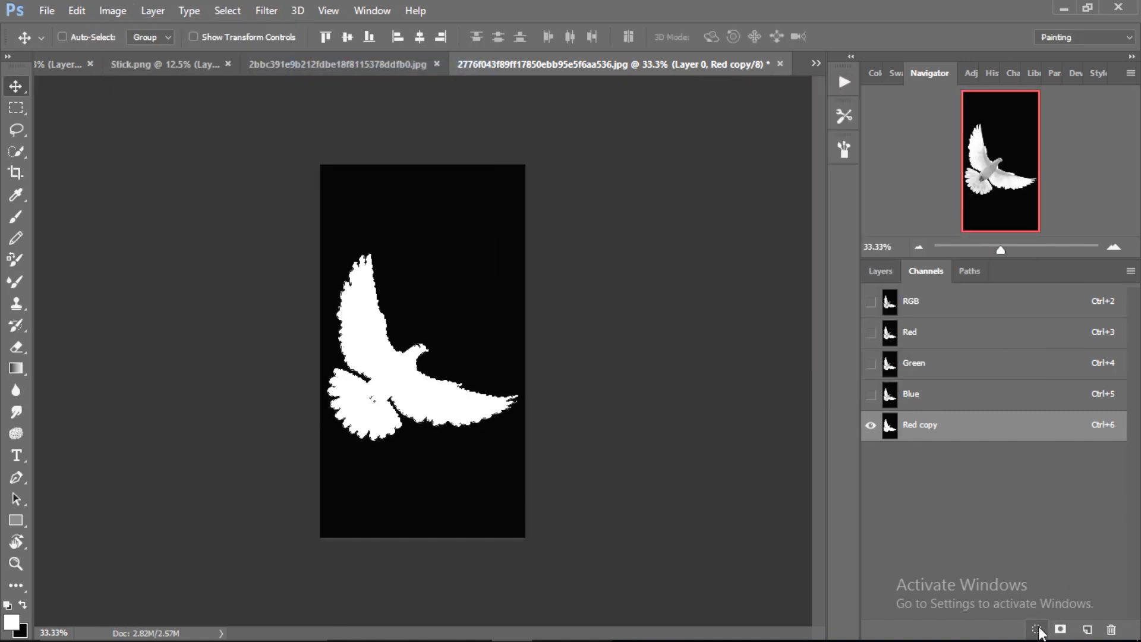
Load the Red copy as a selection, mask Layer 0, and refine the mask with the brush.
left_click(1036, 628)
left_click(1044, 629)
left_click(1008, 132)
left_click_drag(975, 372, 1048, 440)
key("b")
left_click(925, 372)
left_click_drag(419, 348, 436, 289)
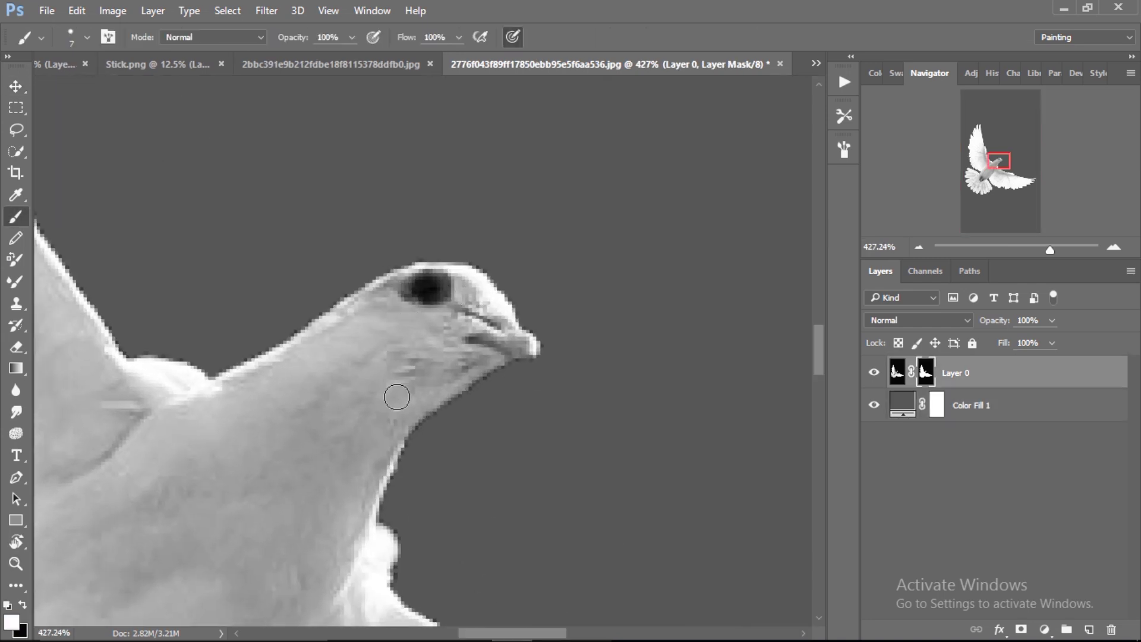
left_click_drag(397, 397, 291, 479)
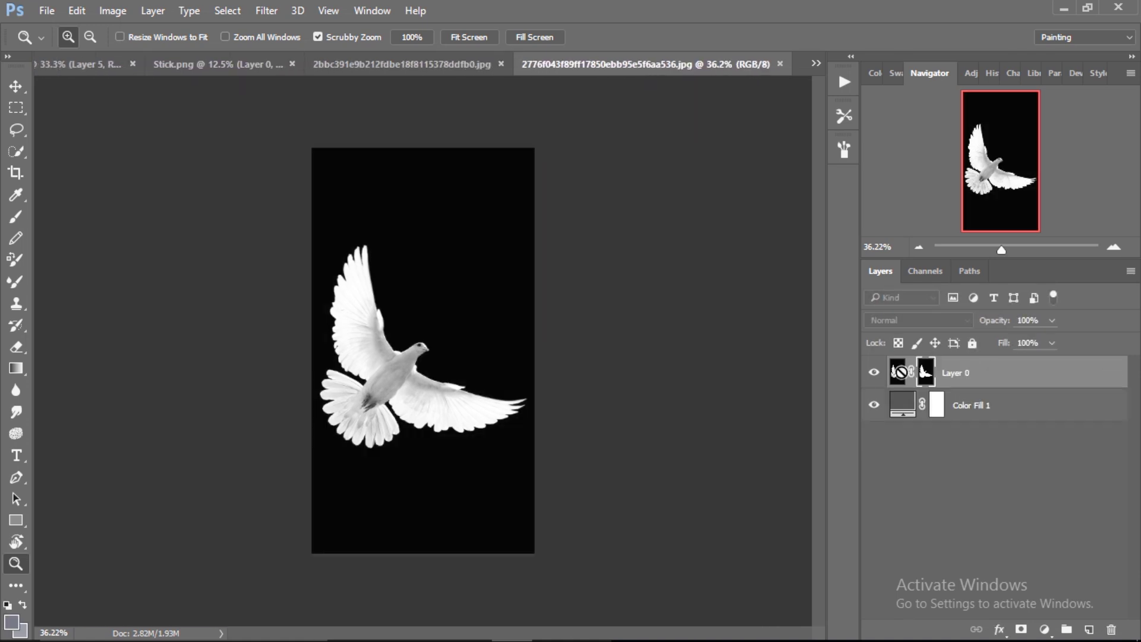
Drag the masked dove layer into the netaji poster document.
right_click(1006, 373)
key("Escape")
key("g")
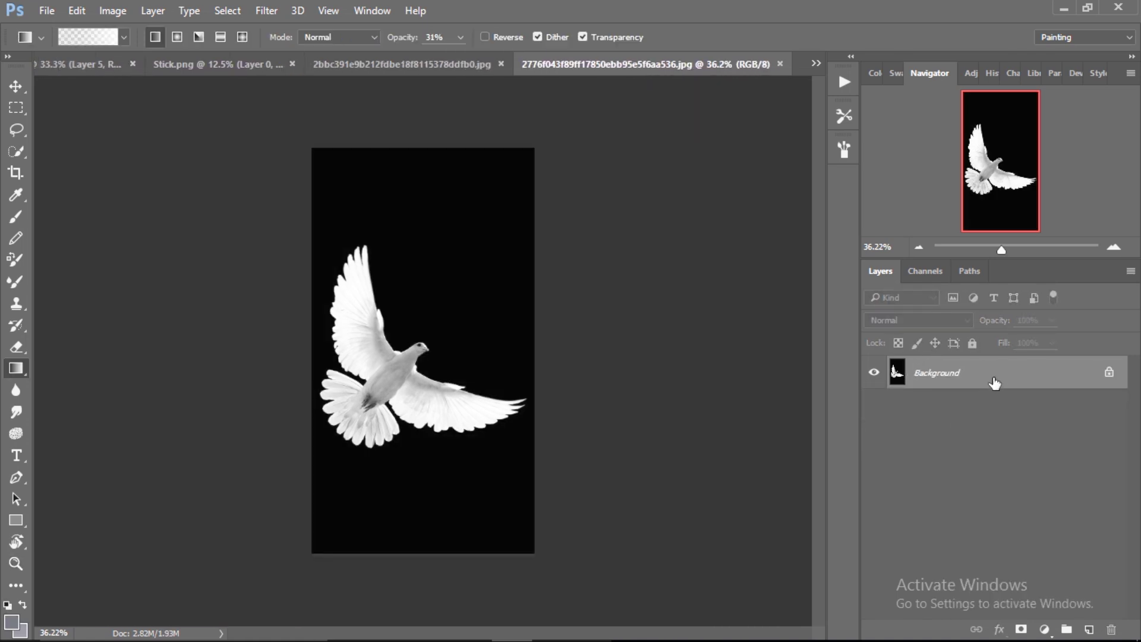
left_click_drag(897, 373, 499, 273)
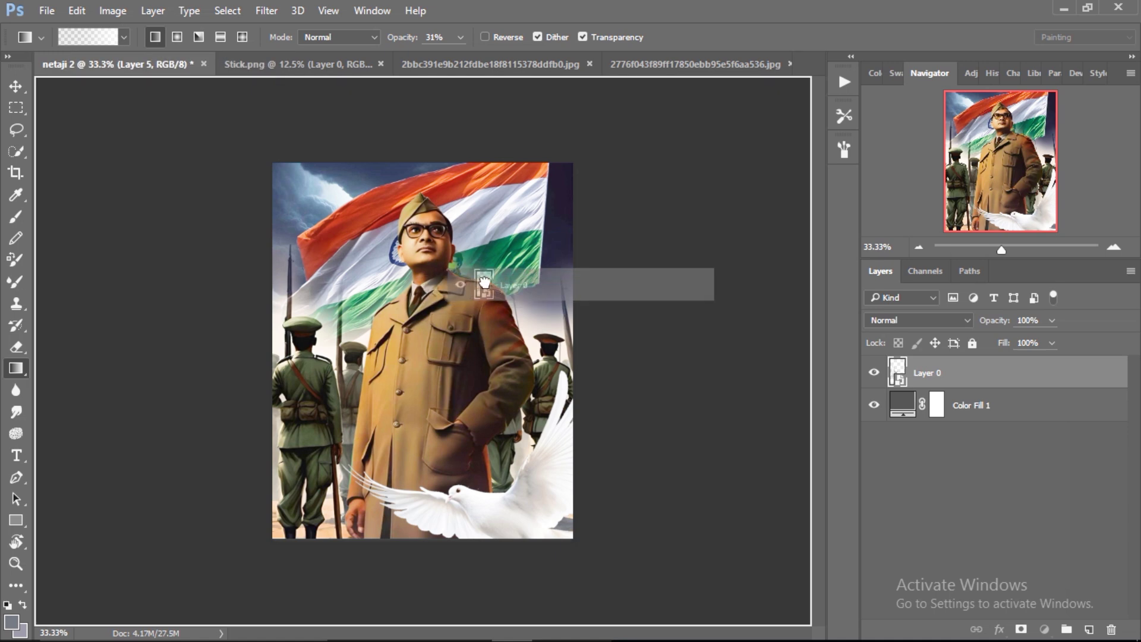
Flip the second dove horizontally, shrink and tilt it, and place it beside the flag.
key("ctrl+t")
right_click(545, 289)
left_click(603, 519)
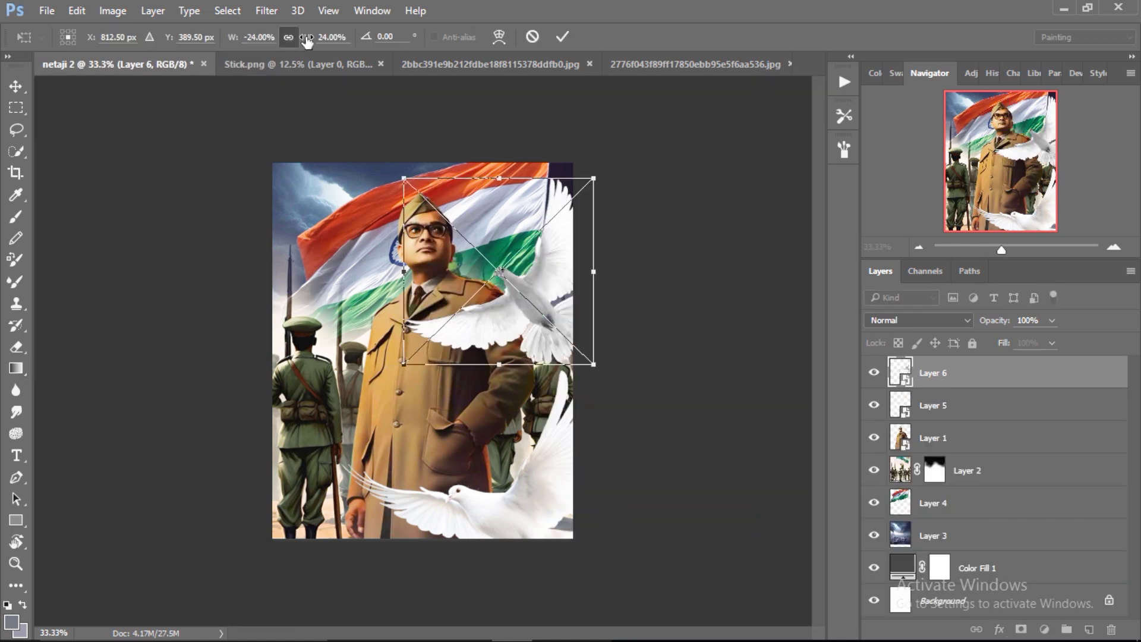
left_click_drag(307, 40, 310, 41)
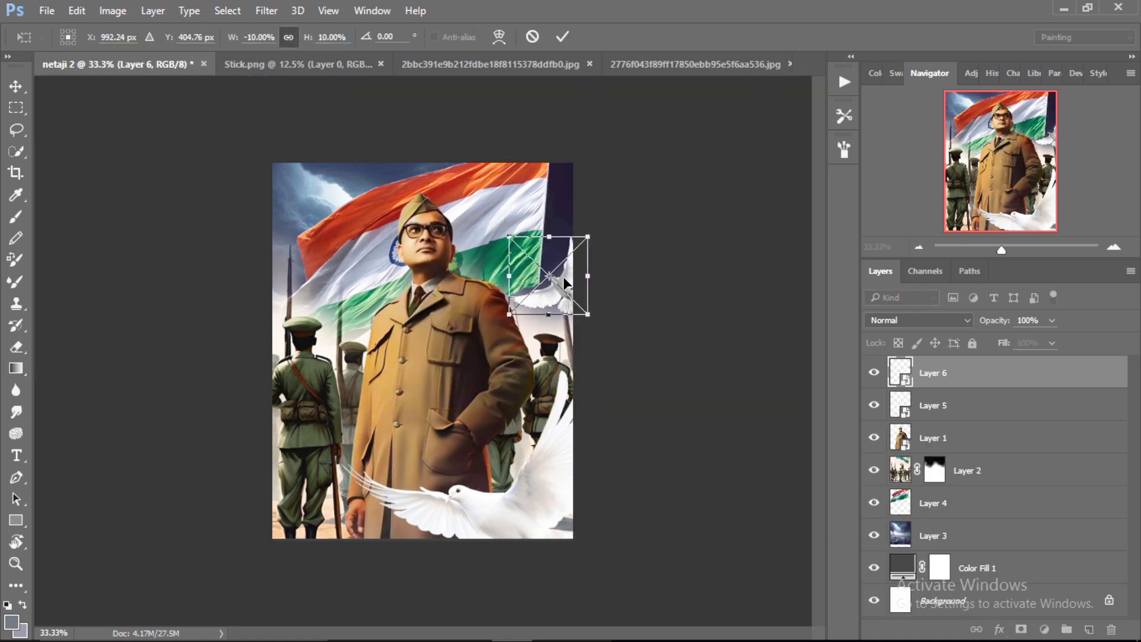
left_click_drag(565, 283, 560, 266)
left_click_drag(605, 213, 608, 216)
left_click_drag(565, 268, 570, 274)
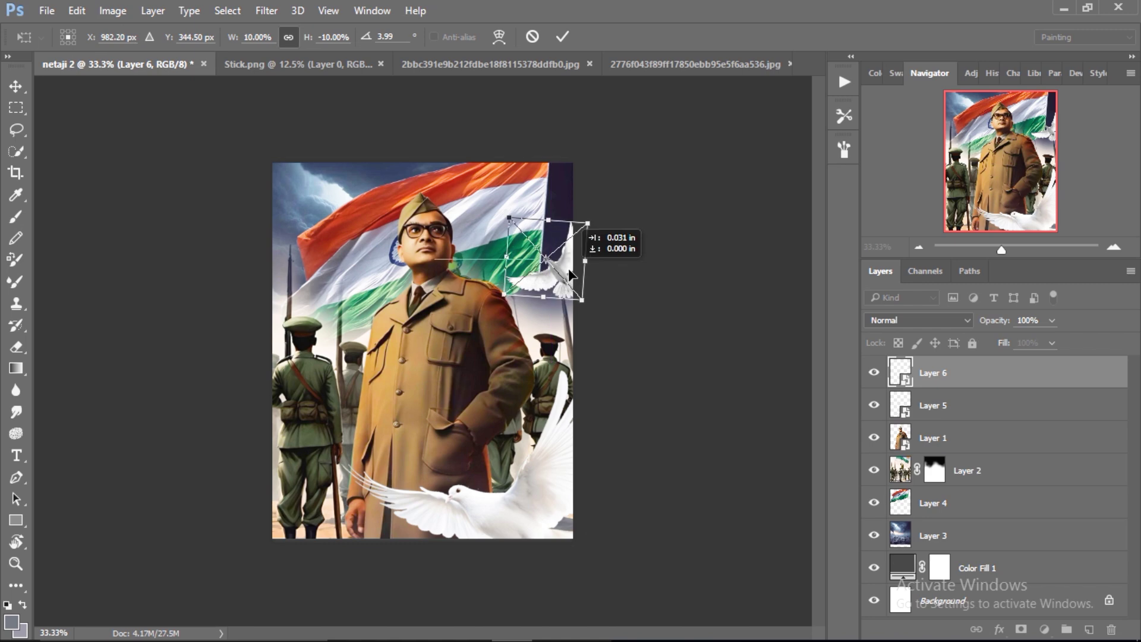
key("Return")
Bring the Stick.png layer into the poster below Layer 2 and move it toward the flag.
left_click(695, 63)
left_click(297, 63)
left_click_drag(898, 372, 408, 337)
left_click_drag(1025, 372, 1025, 511)
key("ctrl+t")
left_click_drag(463, 271, 618, 270)
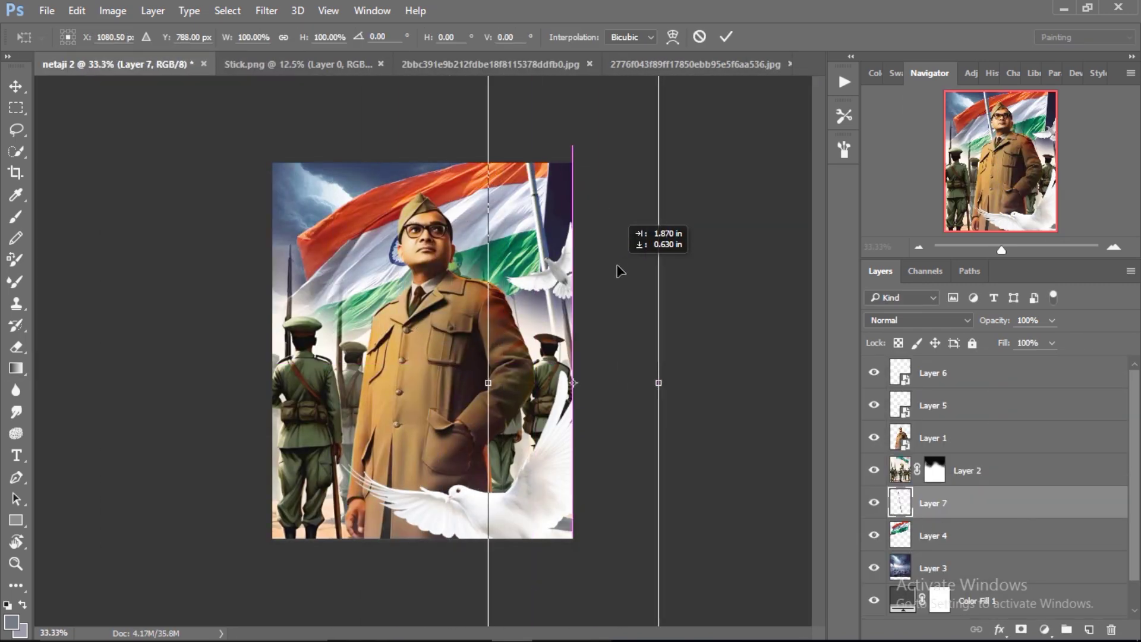
Rotate the stick 11.76°, scale it to 73% at the flag's edge, and mask its bottom.
left_click_drag(701, 268, 713, 312)
left_click_drag(552, 333, 545, 339)
left_click_drag(303, 40, 287, 39)
left_click_drag(603, 220, 601, 220)
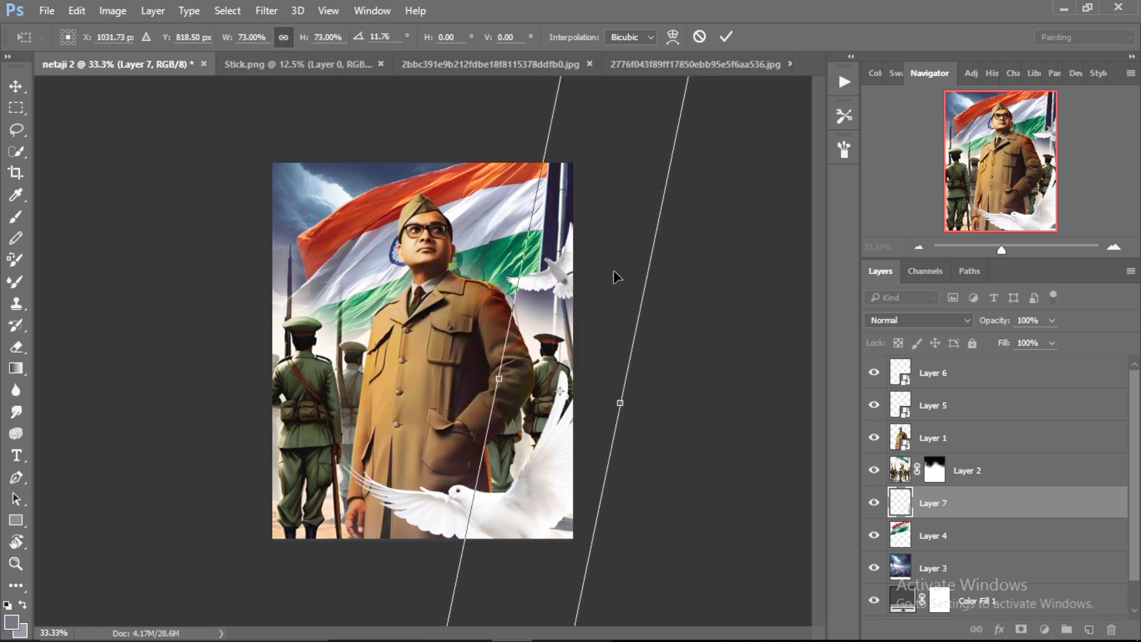
left_click_drag(615, 276, 557, 324)
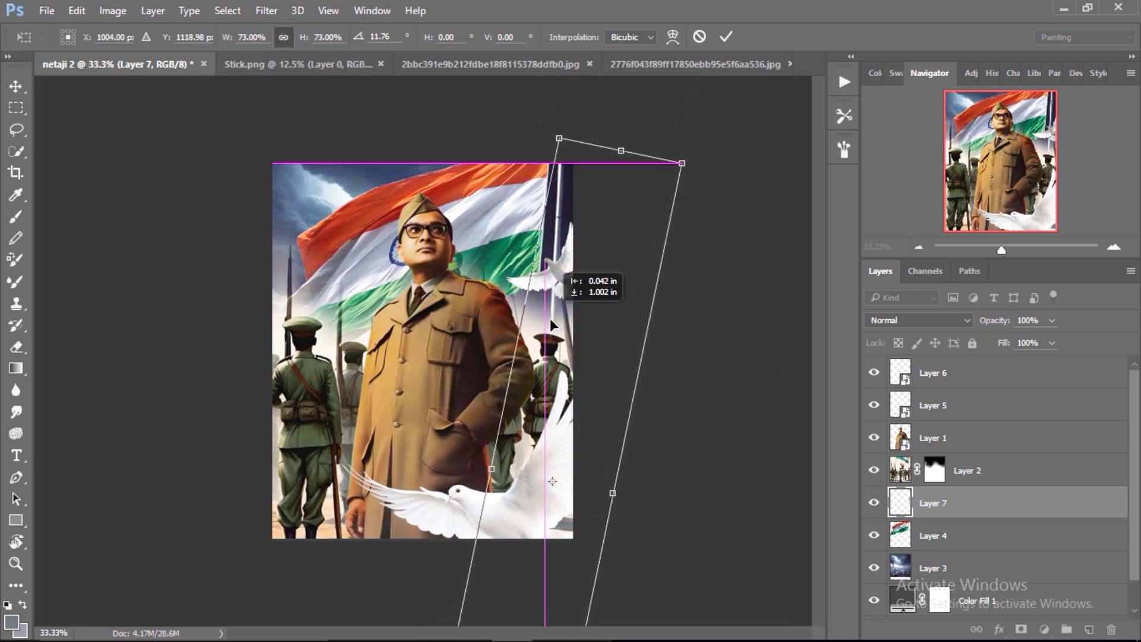
left_click(726, 37)
left_click(1020, 629)
key("e")
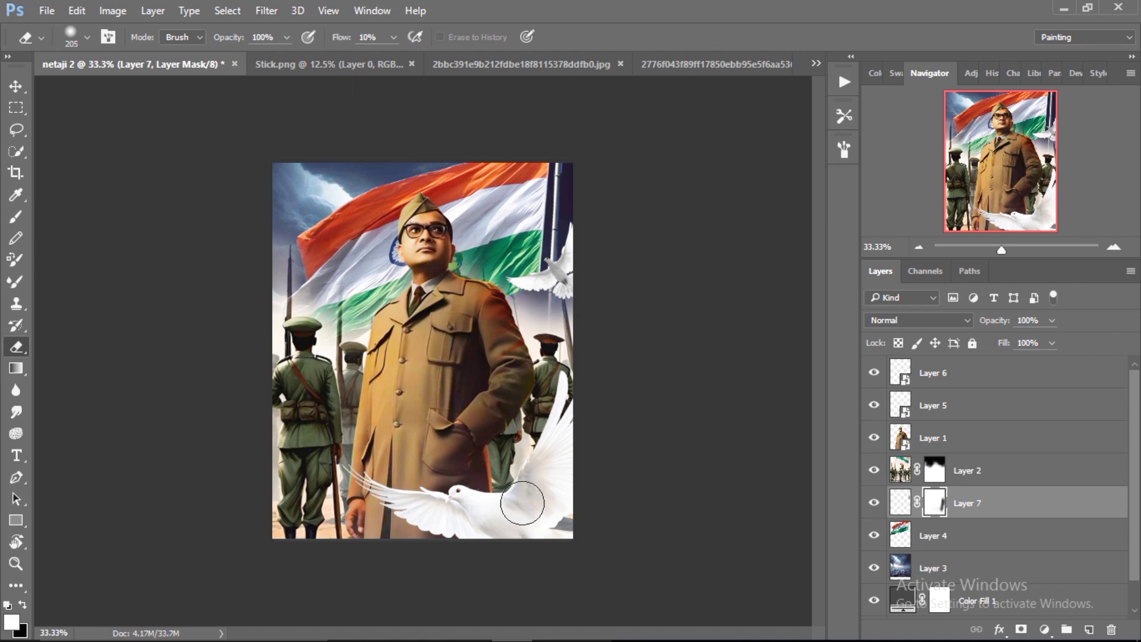
Apply a Camera Raw Filter to Layer 1, lifting the man's shadows and Clarity to +41.
left_click(1010, 508)
left_click(266, 10)
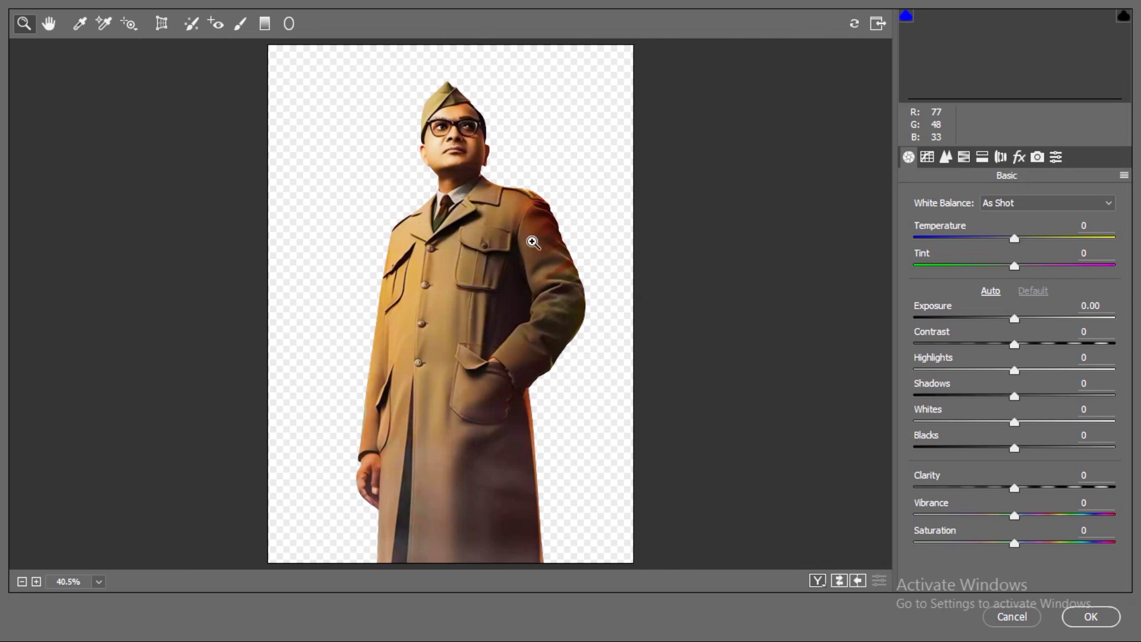
left_click(1123, 175)
left_click(1011, 337)
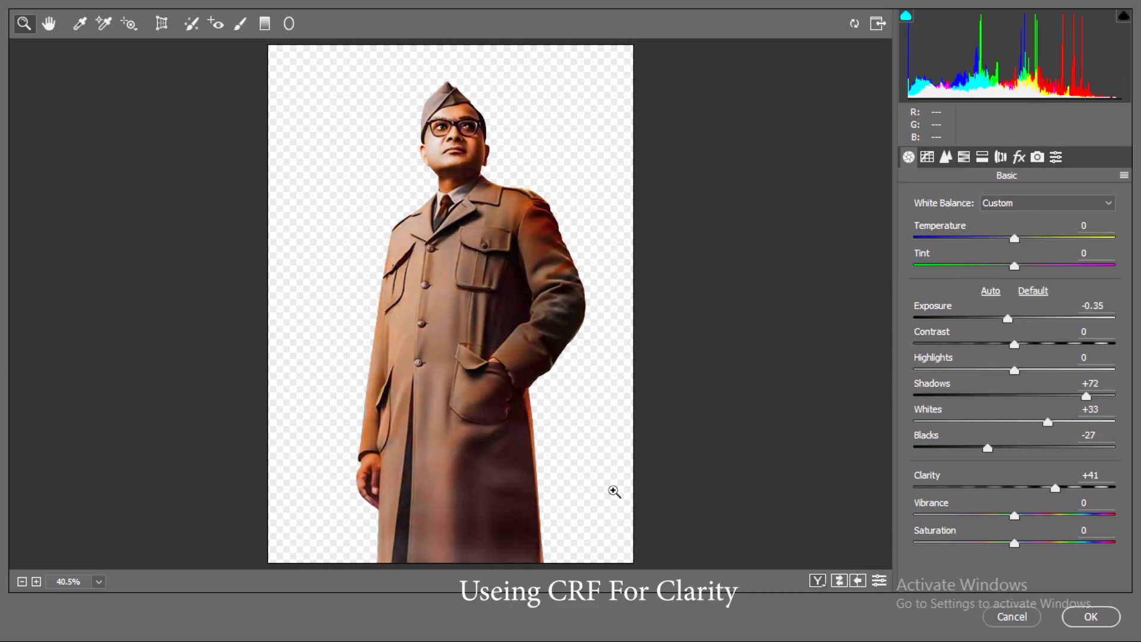
Apply the man's Camera Raw look and add a Levels layer slightly brightening the background midtones.
key("Return")
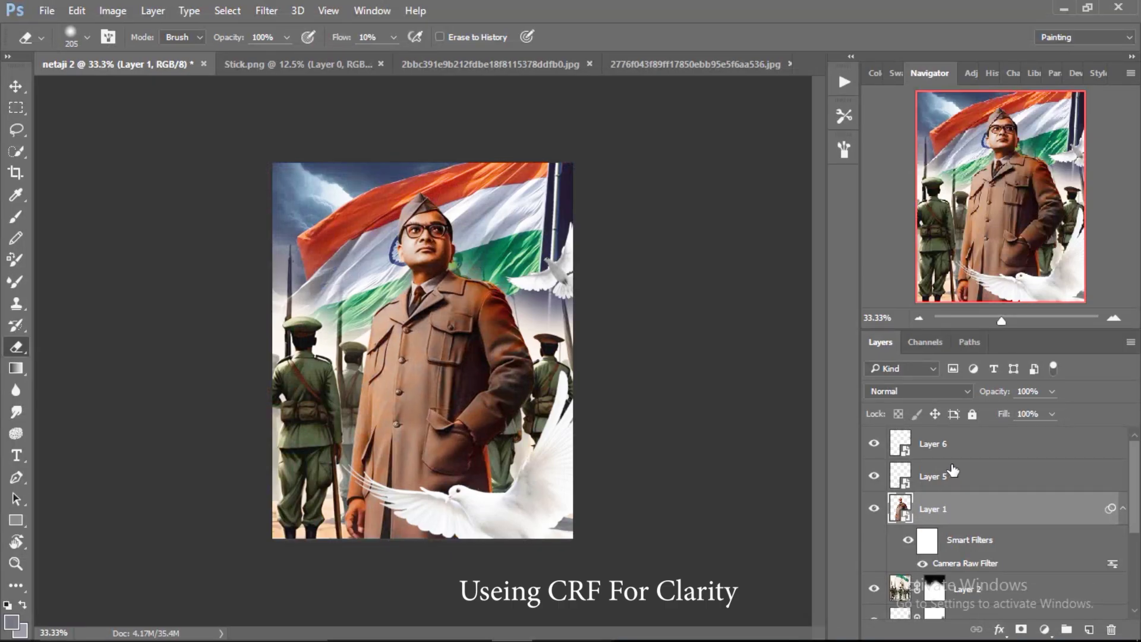
left_click(1122, 510)
left_click(1044, 628)
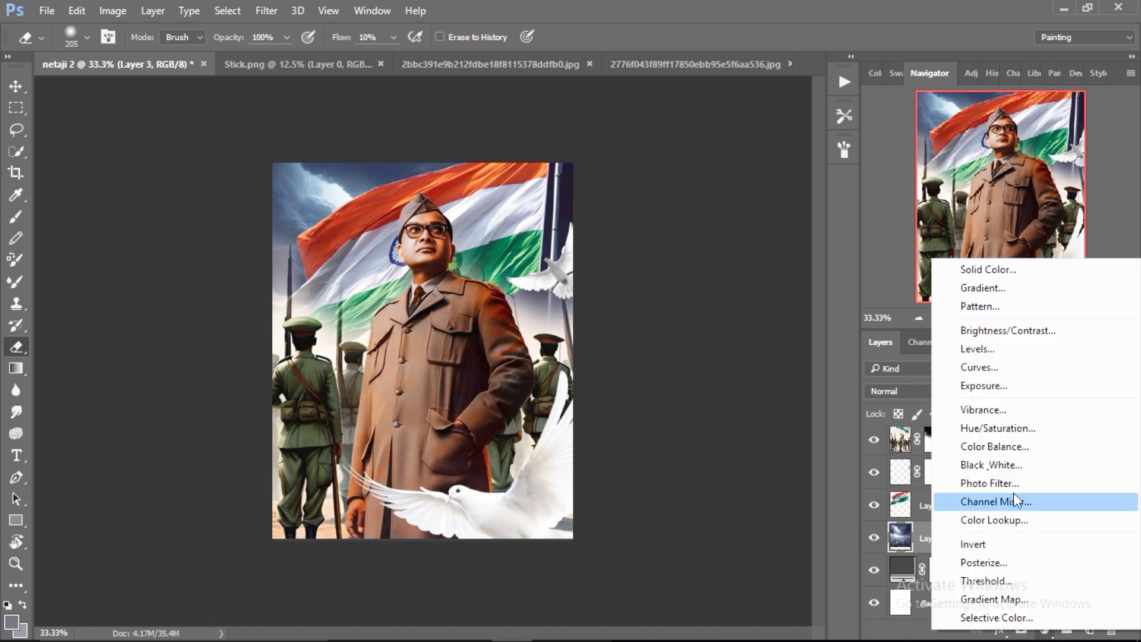
left_click(974, 344)
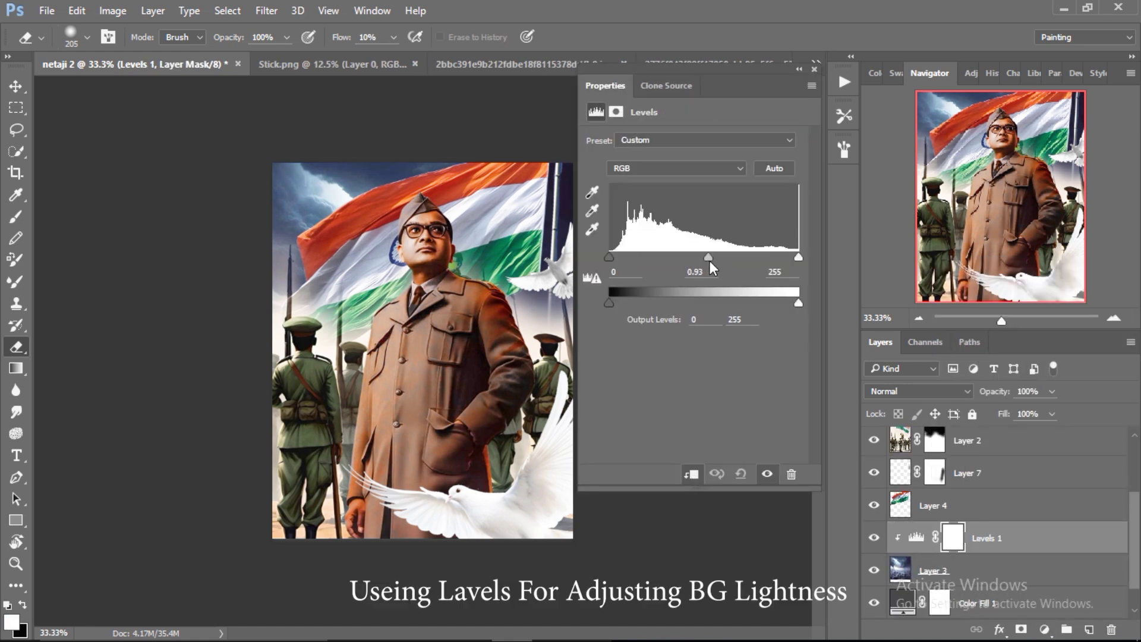
left_click_drag(716, 266, 712, 266)
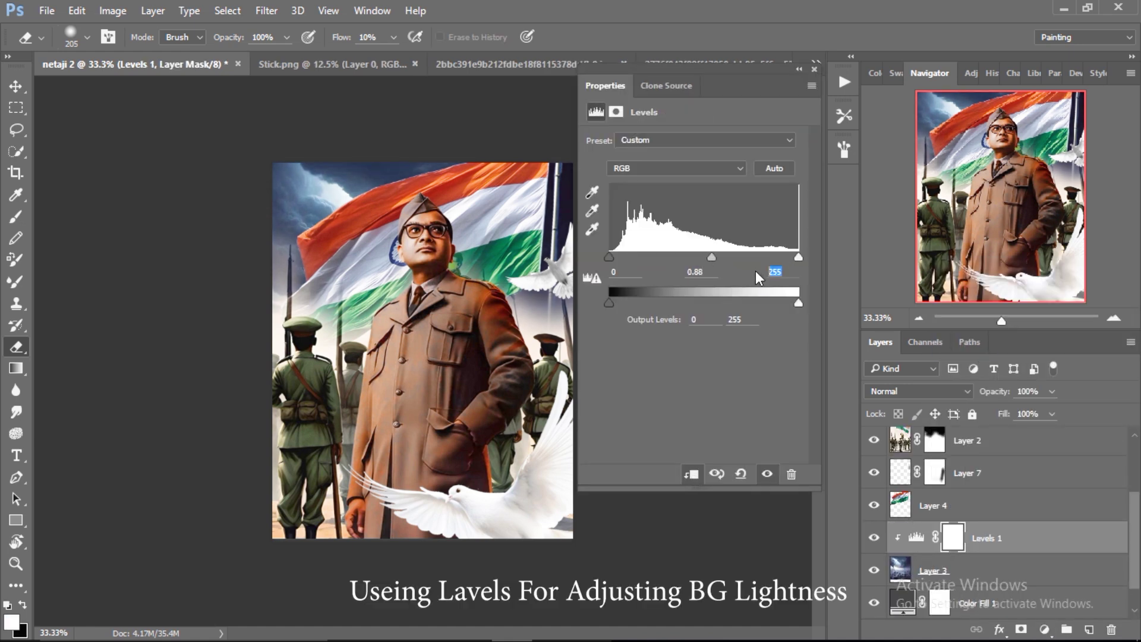
left_click(814, 69)
Add a Levels layer clipped to the flag (Layer 4) with values 0.88, 235 and 247.
scroll(904, 545, "up", 1)
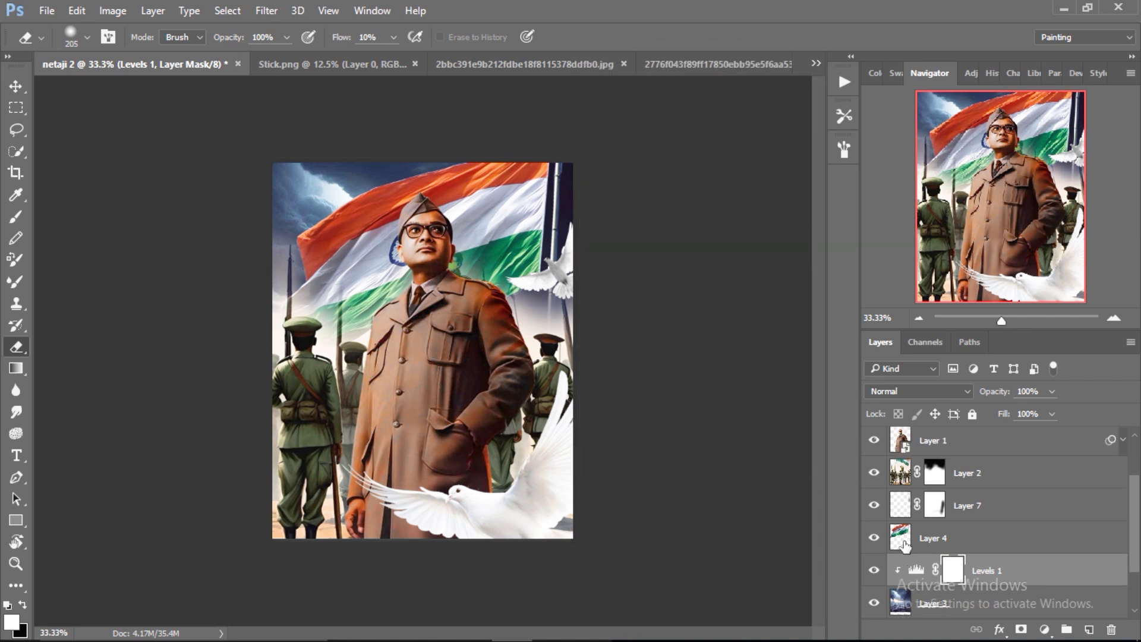
left_click(905, 542)
left_click(1043, 628)
left_click(984, 371)
left_click(692, 475)
type("88")
key("Tab")
type("235")
key("Tab")
key("Tab")
type("247")
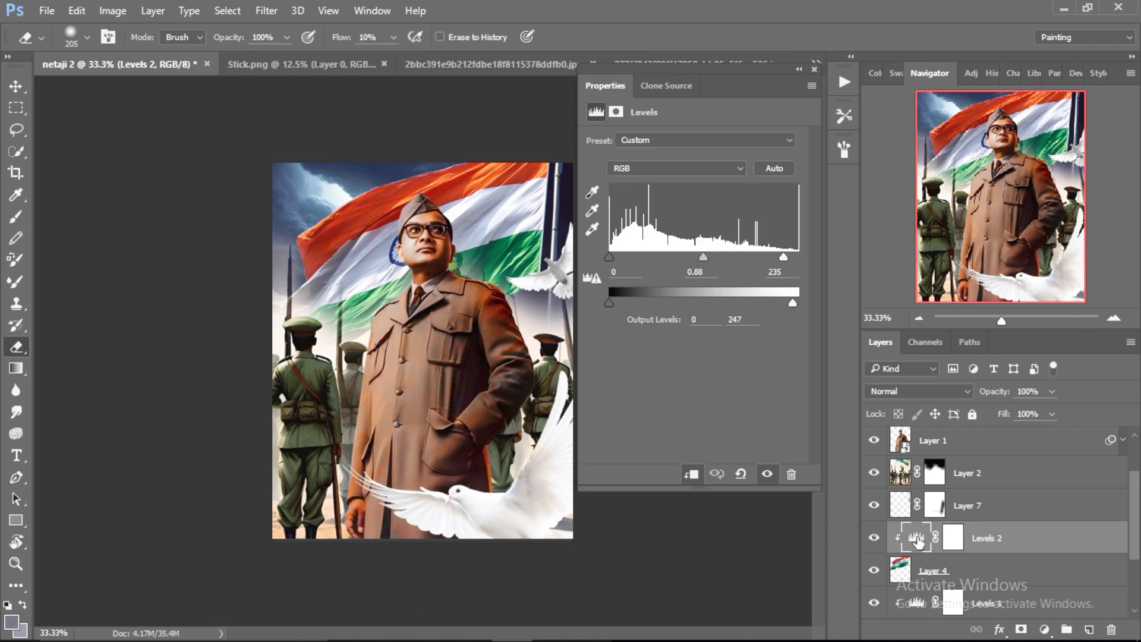
Add a clipped 4f6b8c Solid Color fill in Color blend mode at 16% opacity.
left_click(1043, 629)
left_click(964, 273)
type("4f6b8c")
key("Return")
key("e")
right_click(1061, 537)
left_click(839, 309)
key("shift+alt+c")
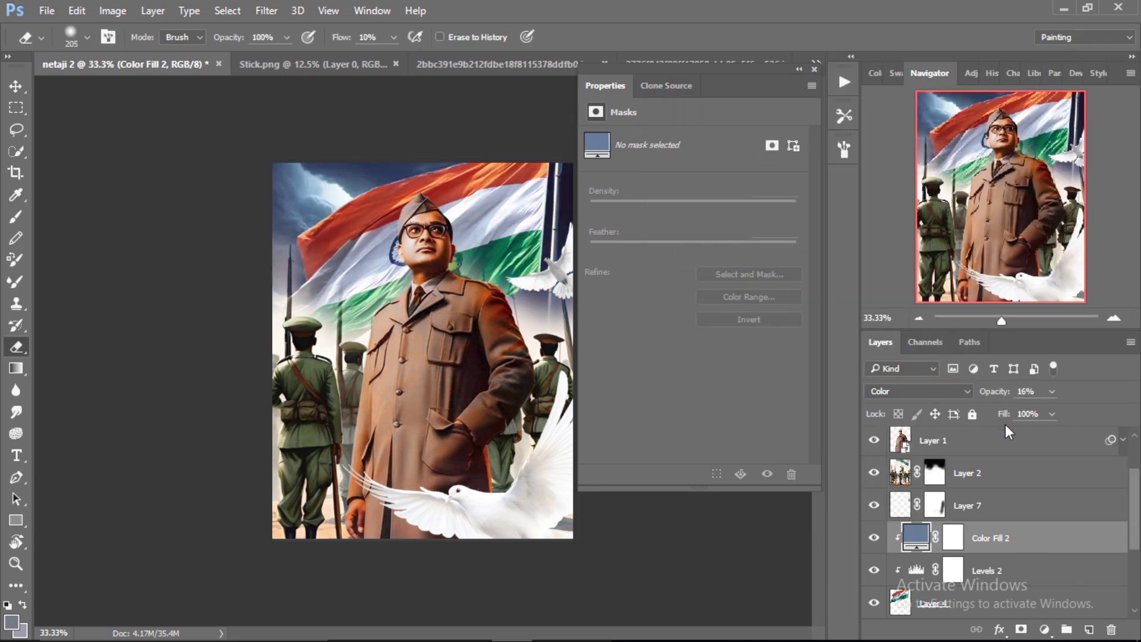
Add a Brightness/Contrast layer with inverted mask, painting darkness over the flag's upper right at 34% flow.
left_click(1044, 628)
left_click(997, 326)
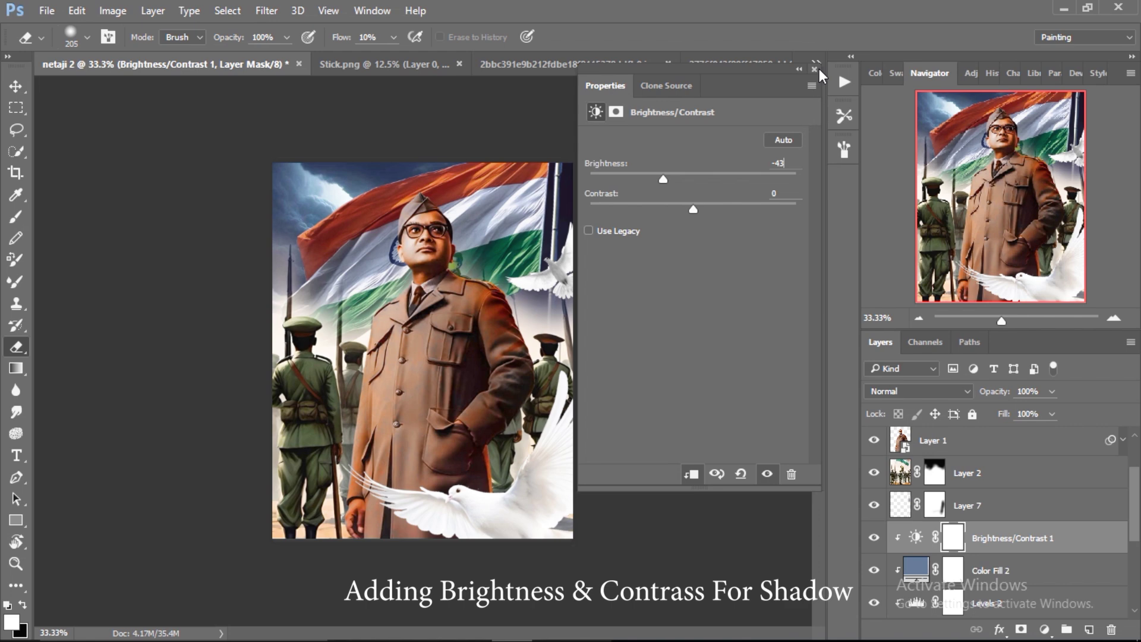
left_click(954, 539)
key("ctrl+i")
key("b")
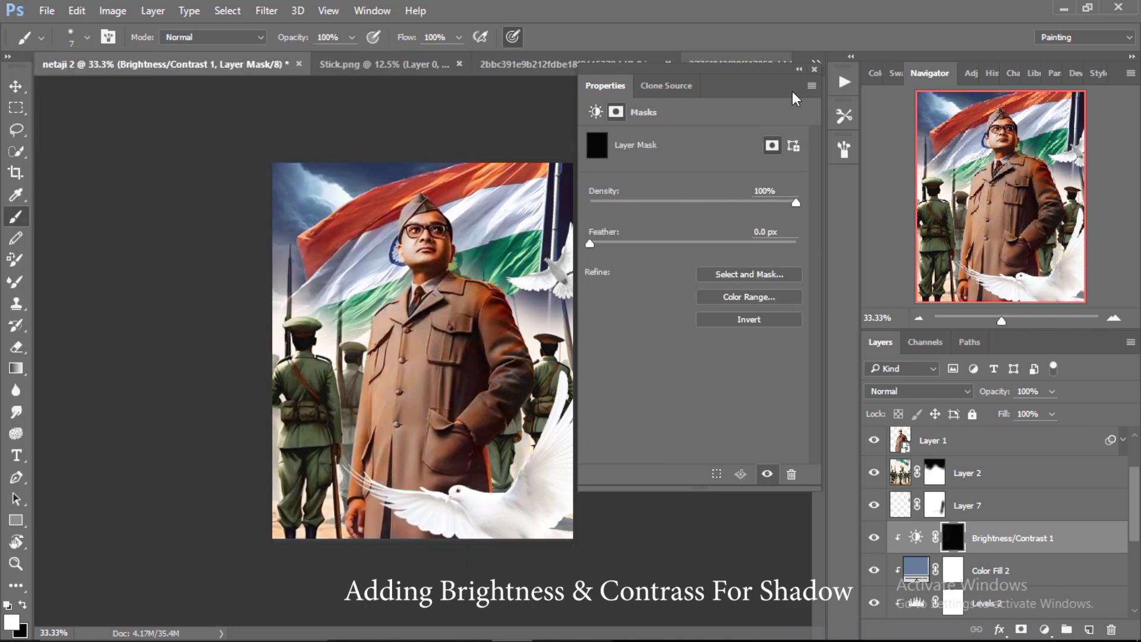
key("ctrl+z")
key("shift+3")
key("shift+4")
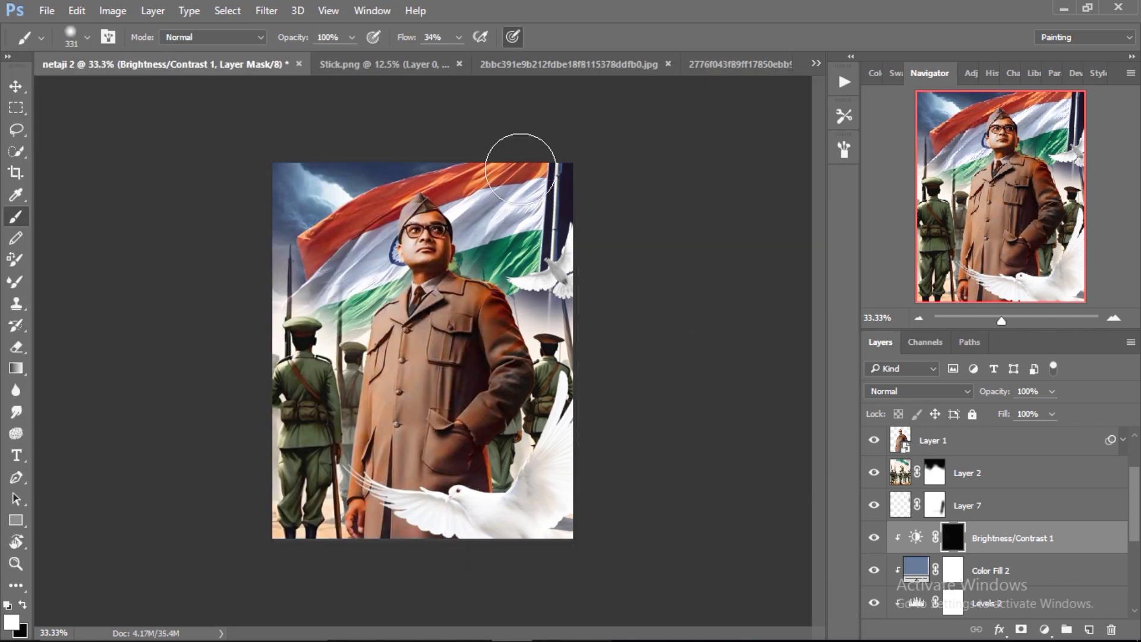
left_click_drag(510, 179, 535, 285)
Save the poster as netaji 2.psd.
key("ctrl+s")
key("Return")
left_click(945, 514)
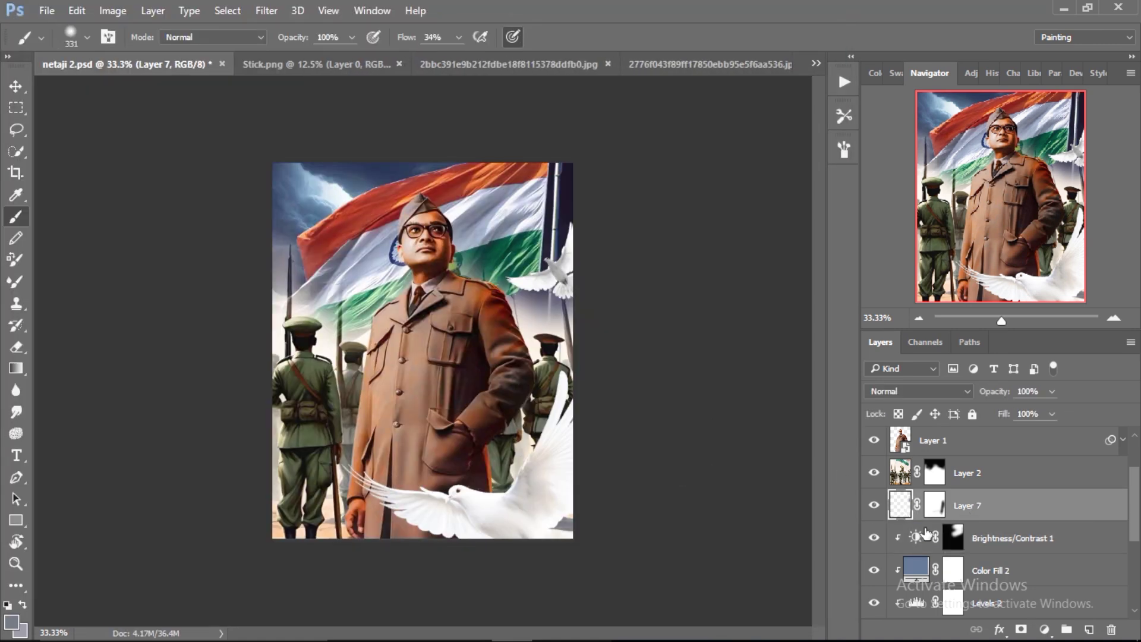
Rename Layer 7 to 'stick' and add a Levels adjustment above it.
scroll(946, 517, "down", 1)
left_click(947, 517)
double_click(966, 484)
type("ck")
key("Return")
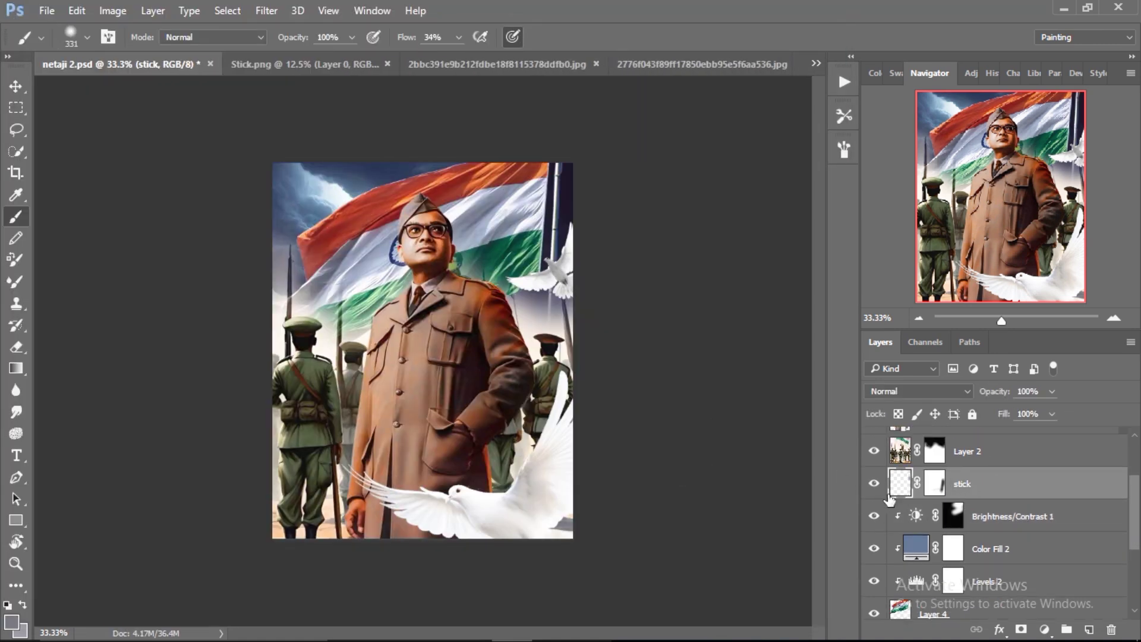
left_click(1044, 629)
left_click(970, 351)
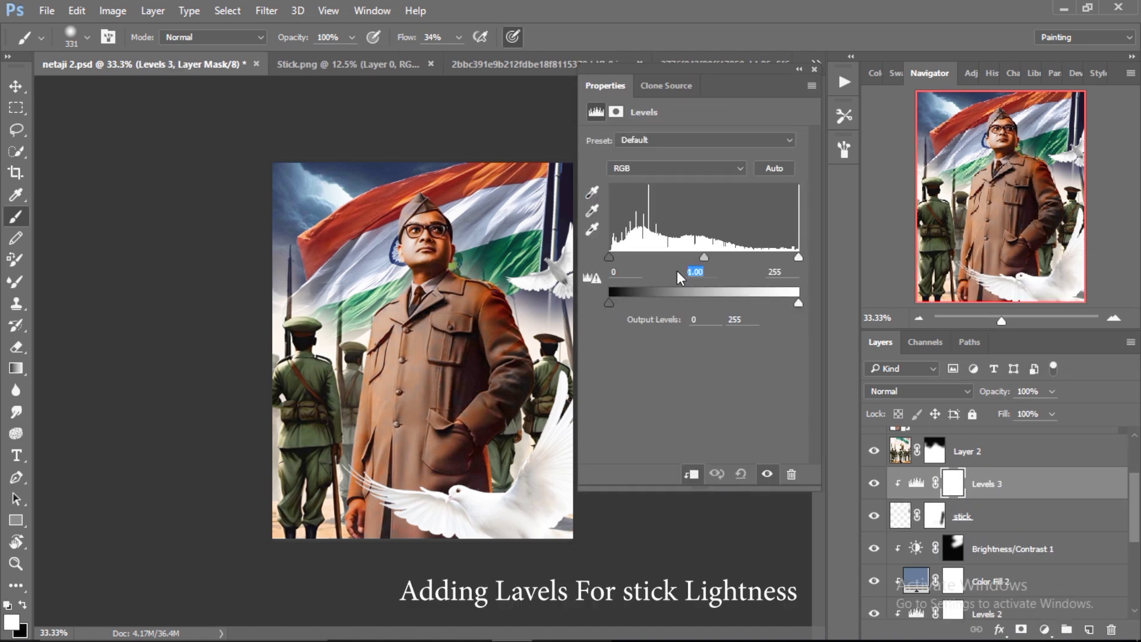
left_click(814, 69)
Group the flag layers as 'flag' and the background layers as 'bg'.
left_click_drag(1135, 519, 1138, 589)
double_click(928, 479)
type("flag")
key("Return")
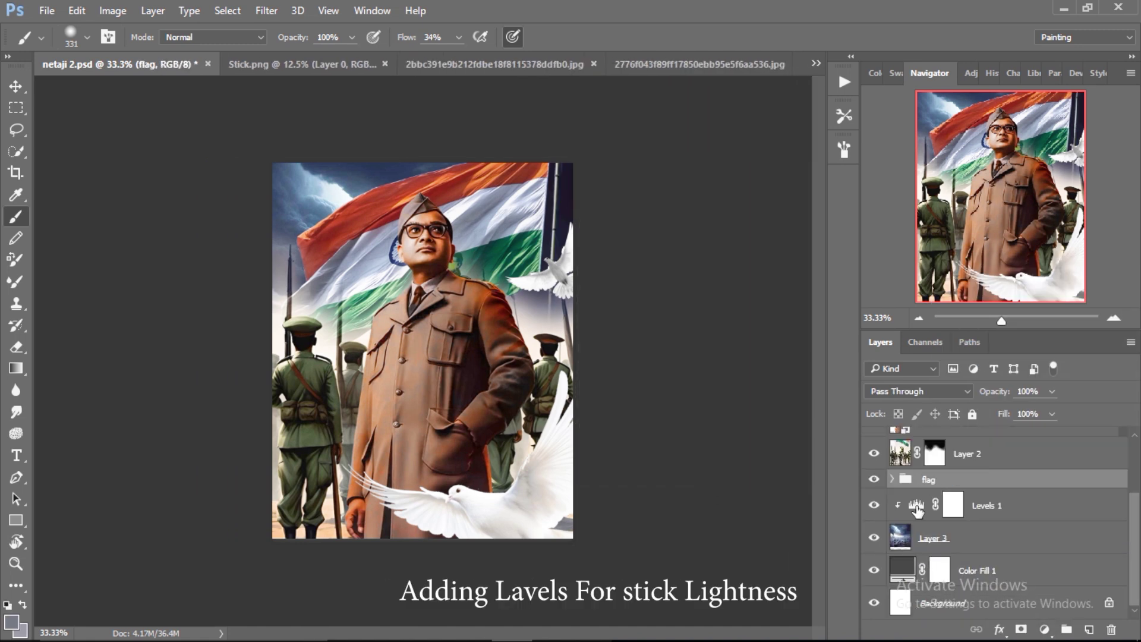
left_click(986, 505)
left_click(908, 538, "shift")
key("ctrl+g")
double_click(926, 544)
type("bg")
left_click(903, 501)
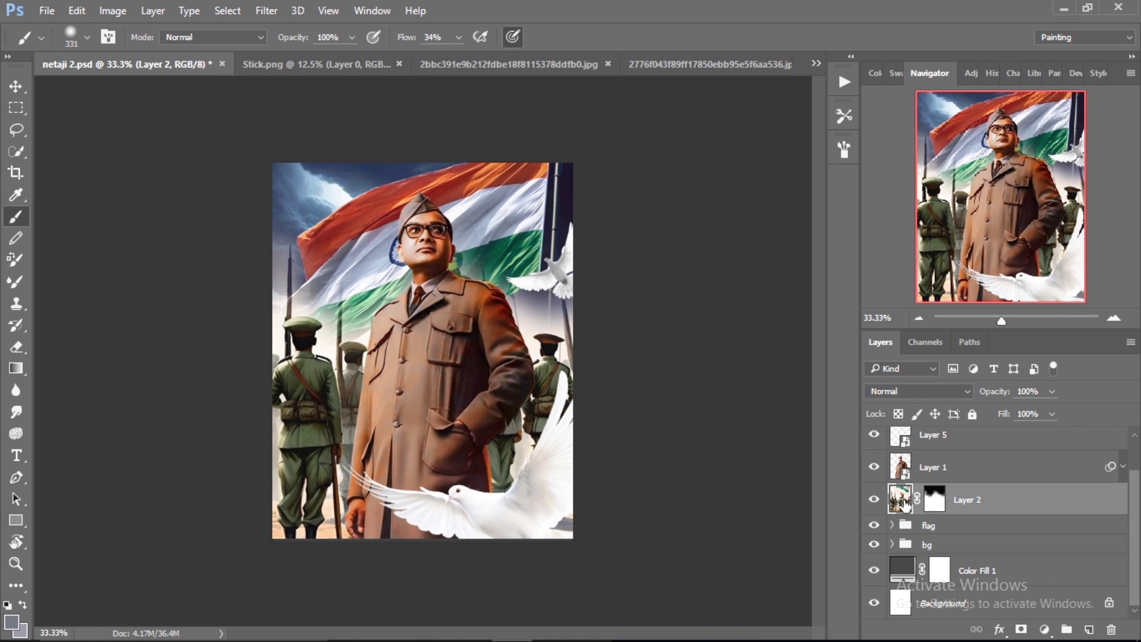
Add a Levels layer clipped to the soldiers with output levels 17 and 227.
left_click(1044, 629)
left_click(978, 348)
left_click(692, 474)
type("17")
key("Tab")
type("227")
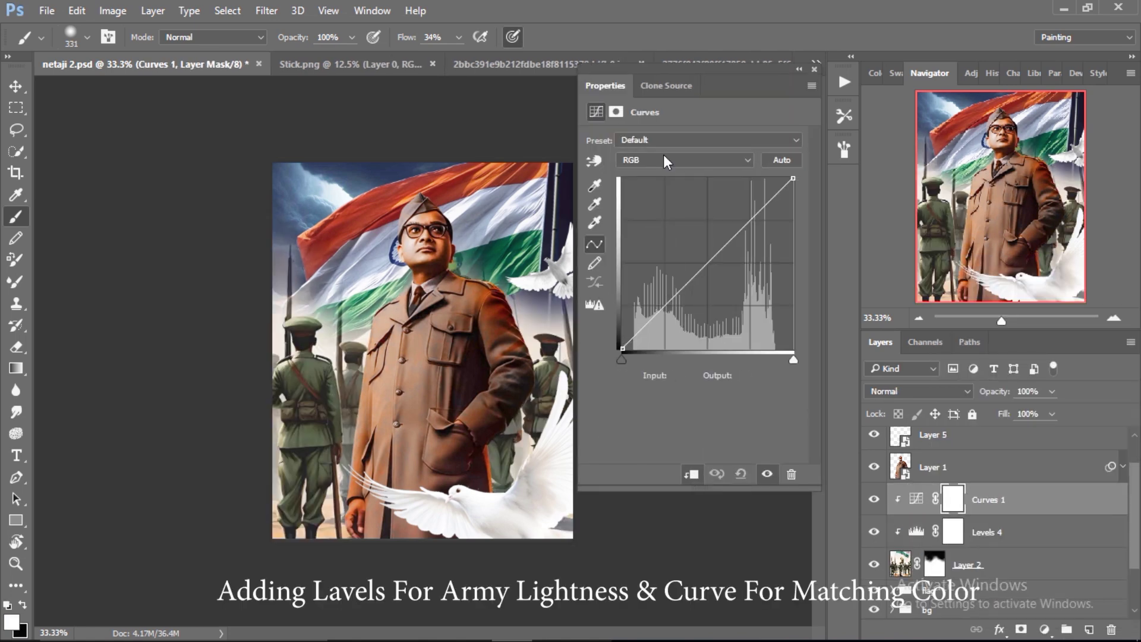
Add a clipped Curves layer lowering red highlights to 212, dipping green shadows, adjusting blue, plus an Exposure layer.
left_click(663, 155)
left_click(633, 183)
left_click_drag(770, 202, 770, 221)
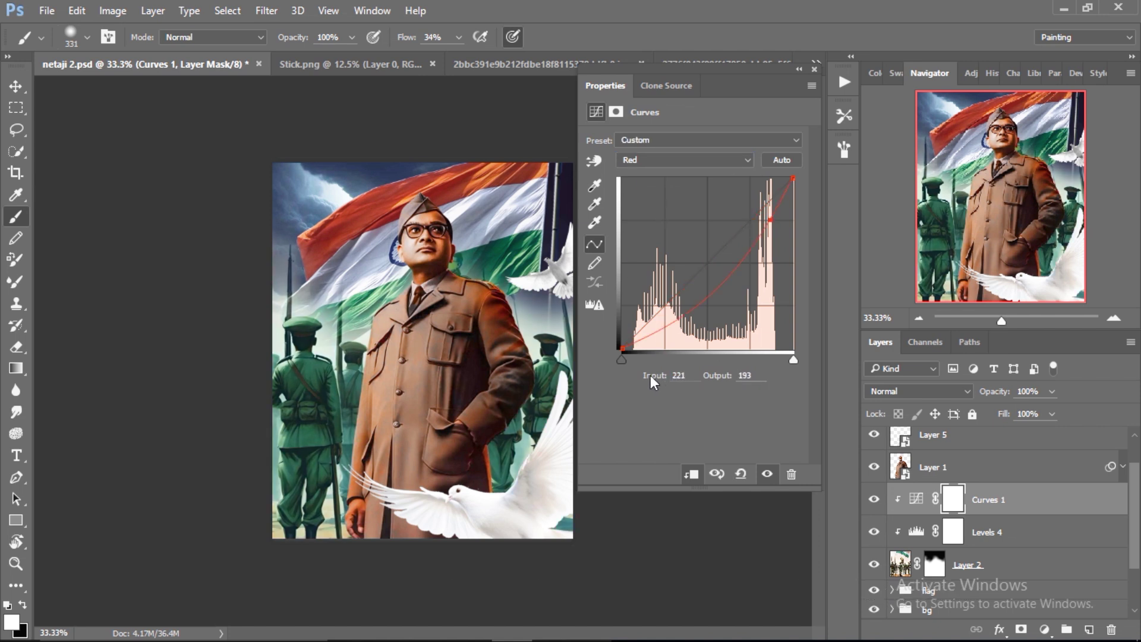
type("212")
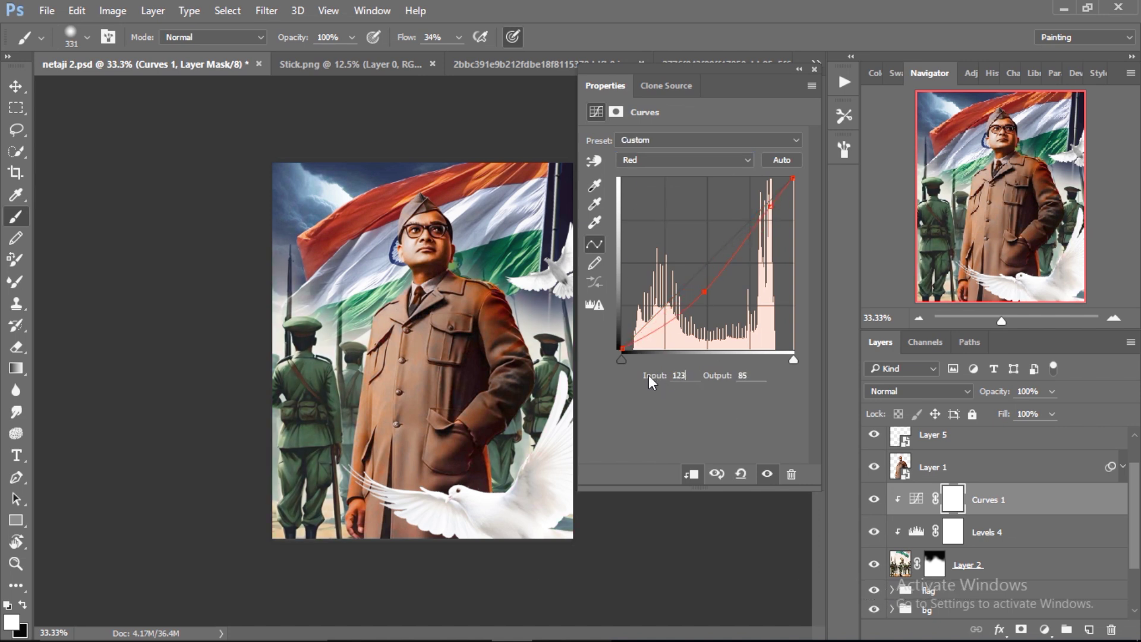
left_click(683, 160)
left_click(653, 196)
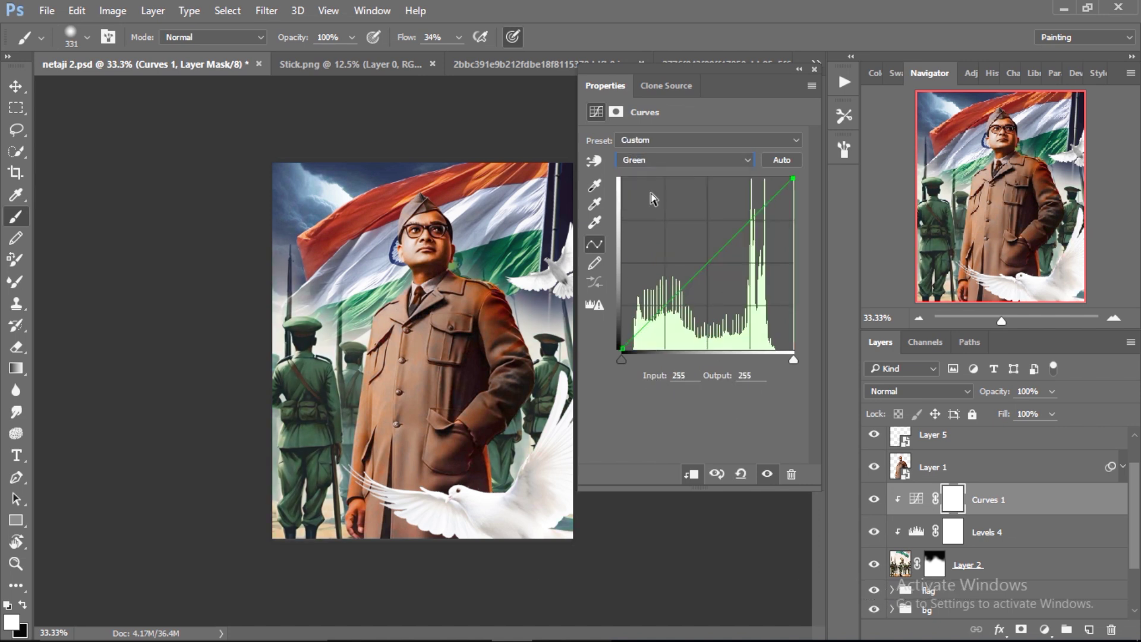
left_click_drag(702, 281, 657, 316)
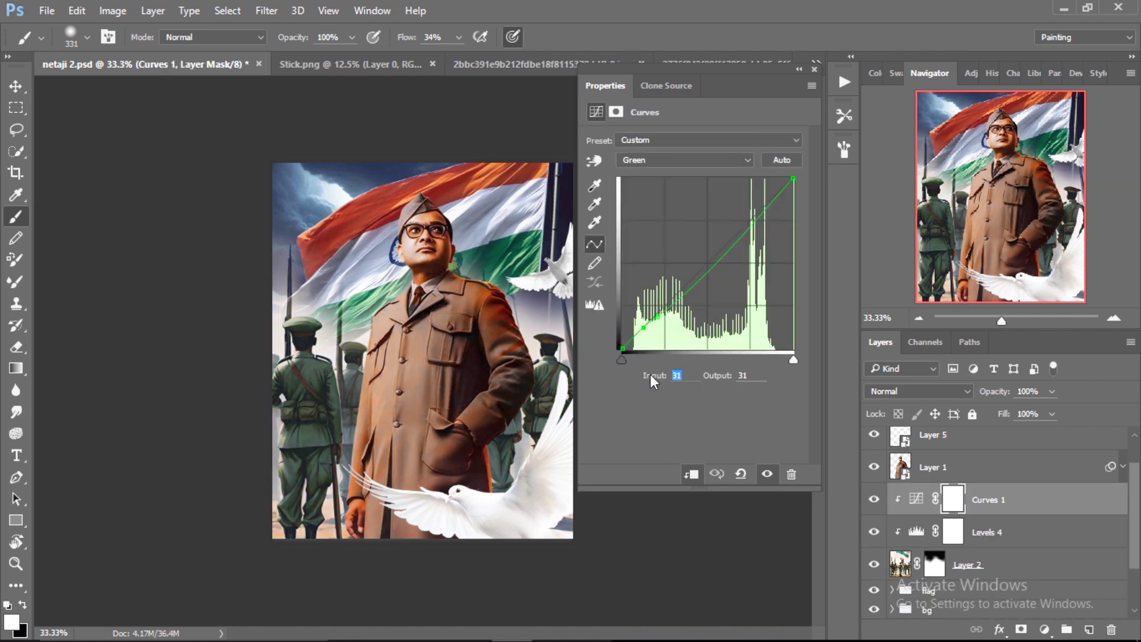
left_click(683, 160)
left_click(639, 181)
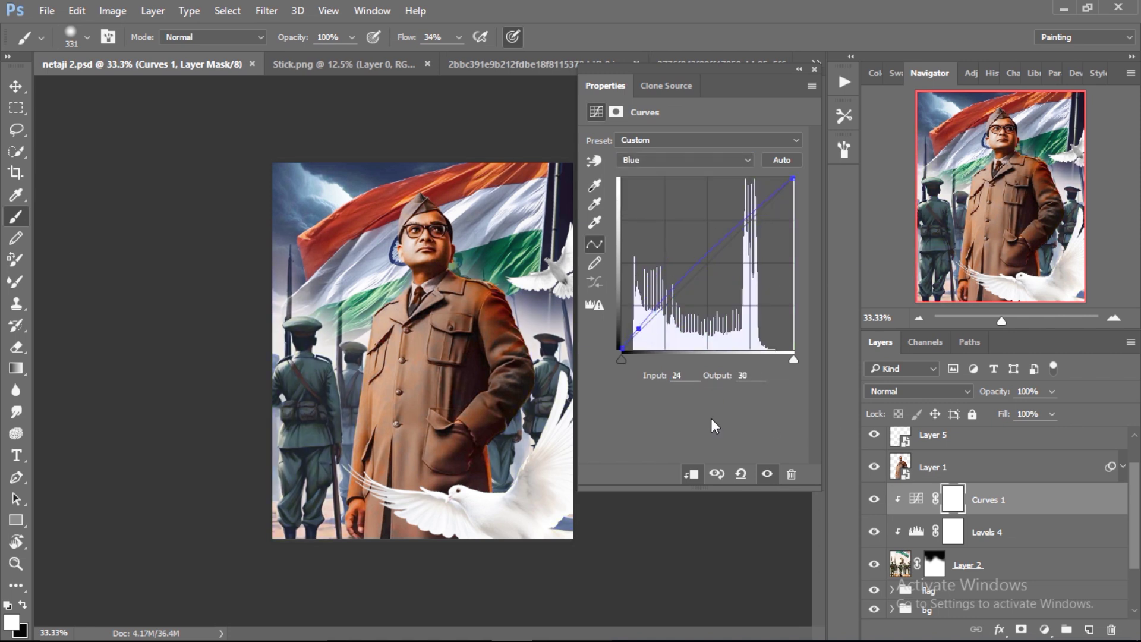
left_click(1044, 631)
left_click(962, 345)
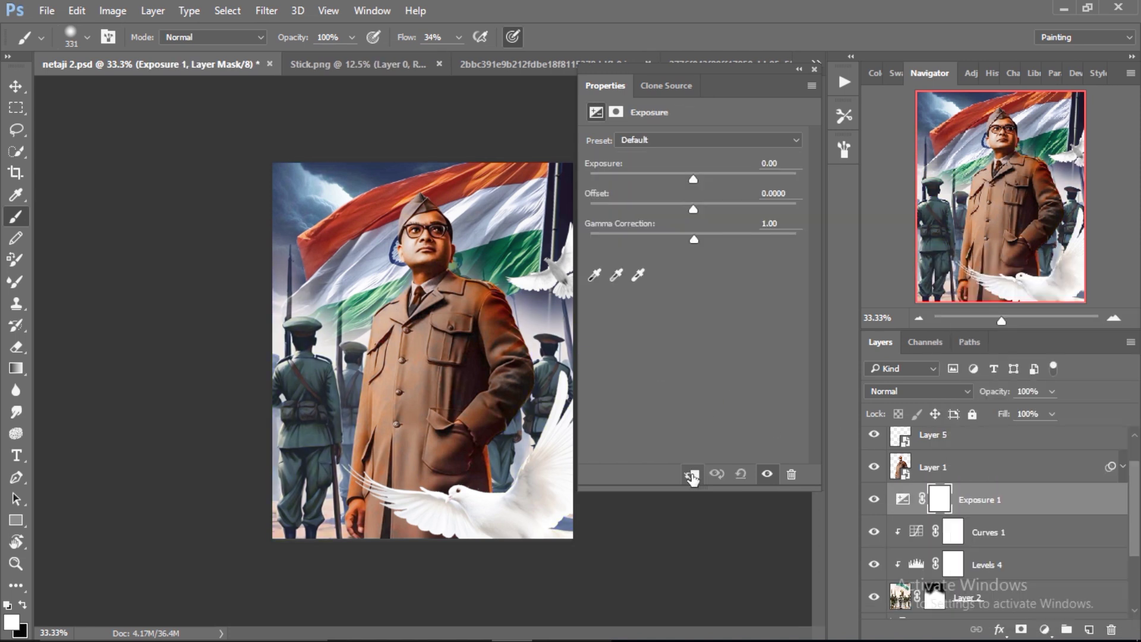
Set the soldiers' Exposure to -0.73 with a second value of 0.95.
double_click(773, 163)
type("-0.73")
key("Tab")
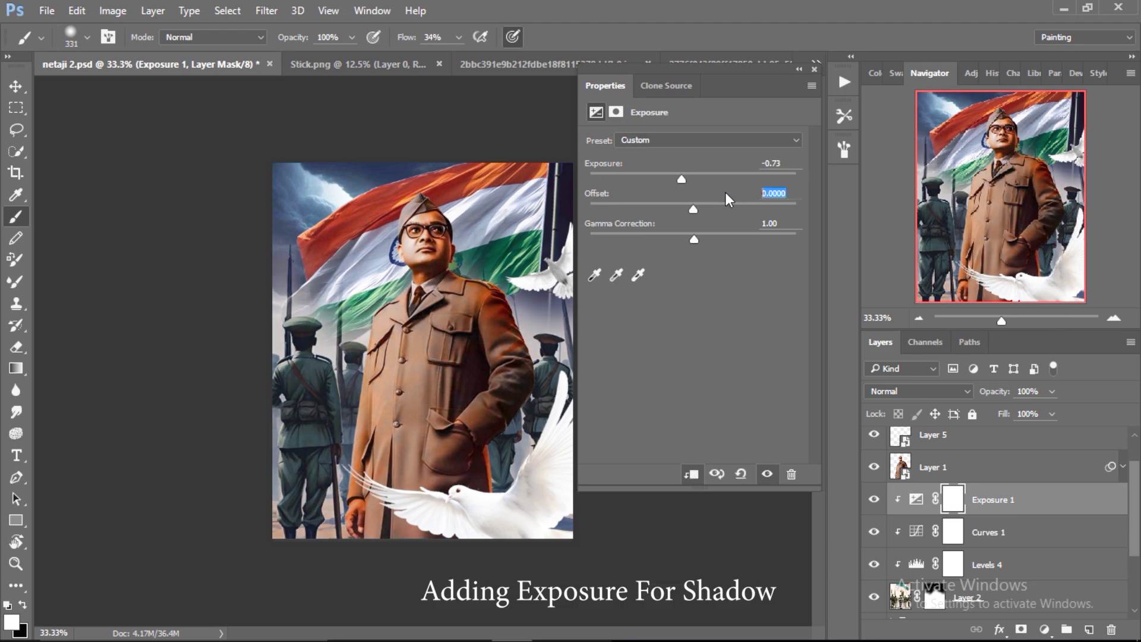
type("0.95")
Add a clipped peach Solid Color fill with an inverted mask painted along the bottom.
left_click(1044, 631)
left_click(950, 262)
type("c1947b")
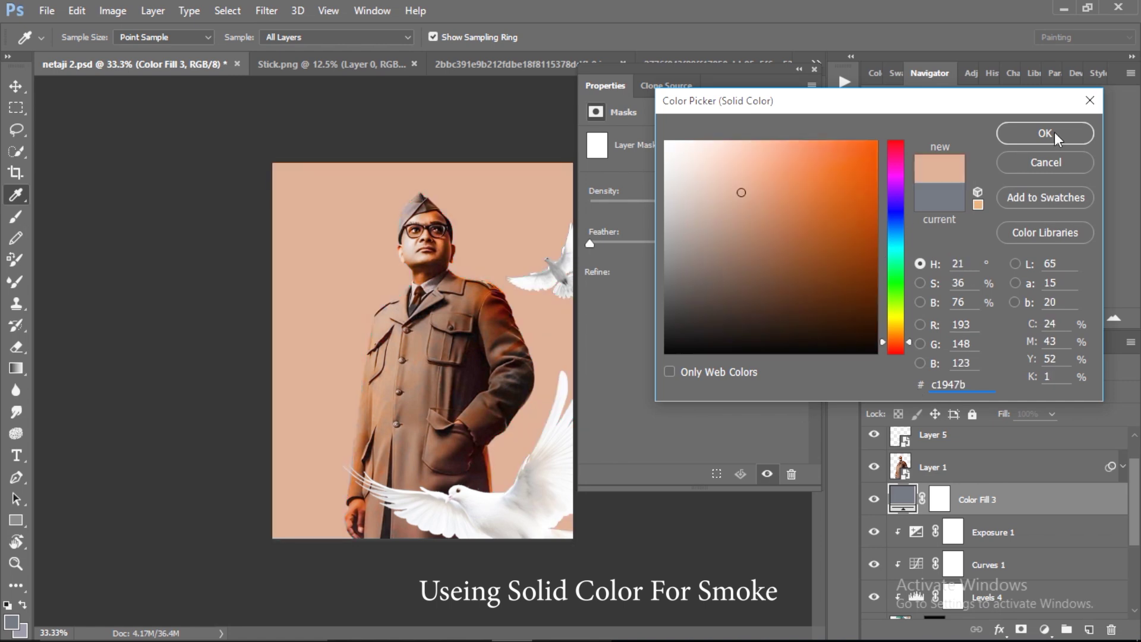
left_click(1045, 133)
right_click(1047, 510)
left_click(756, 410)
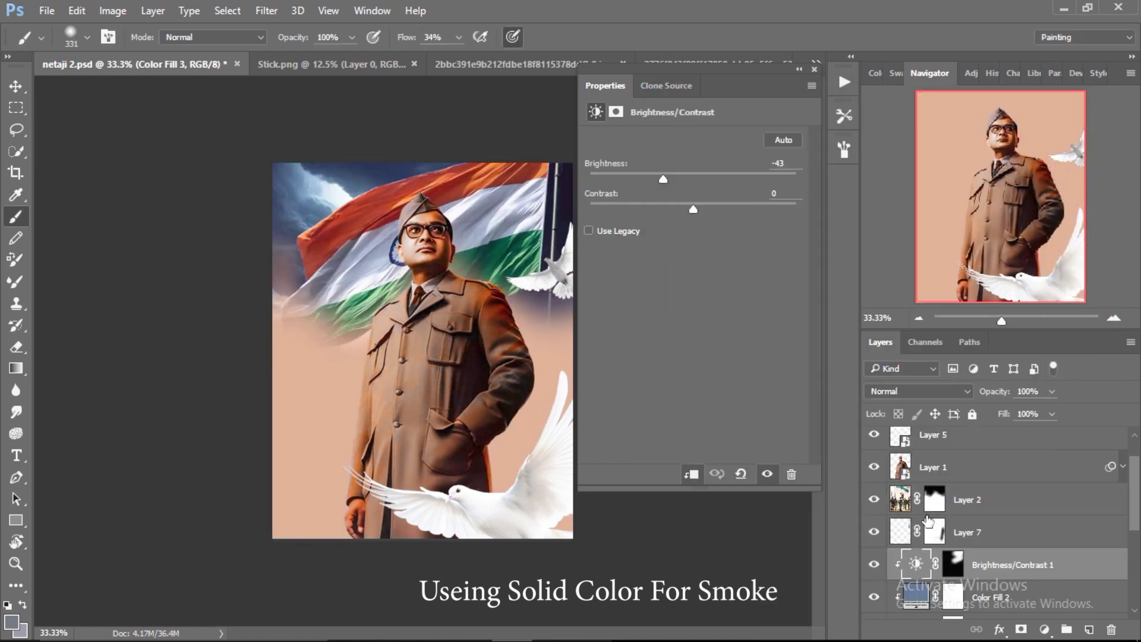
left_click(953, 500)
key("ctrl+i")
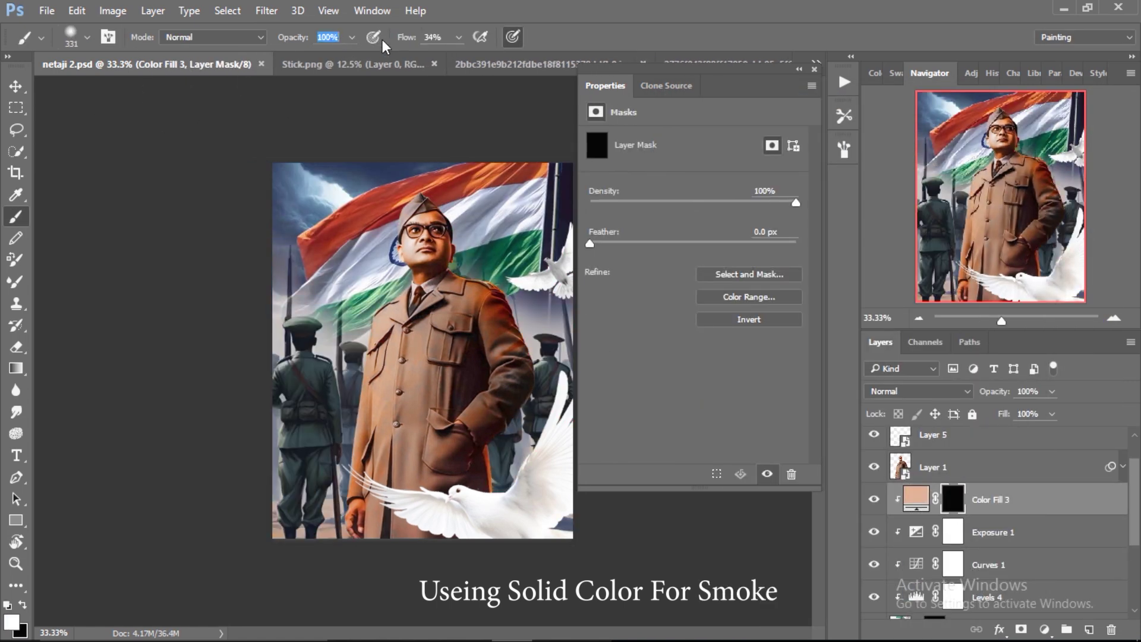
left_click_drag(433, 496, 310, 522)
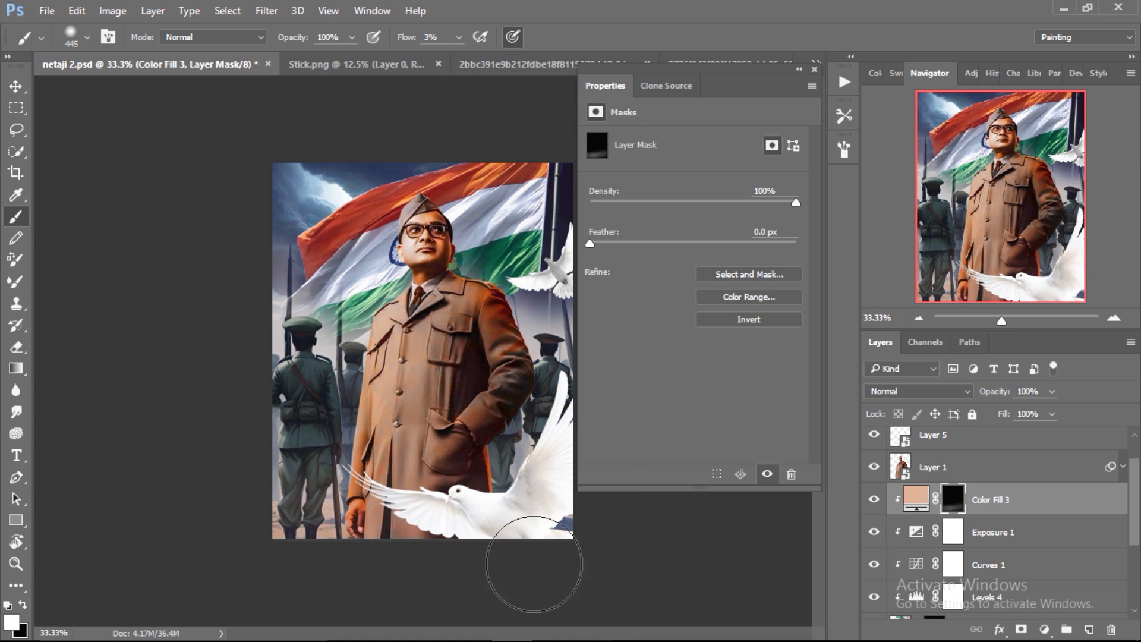
Group the soldier layers together as army.
left_click(814, 69)
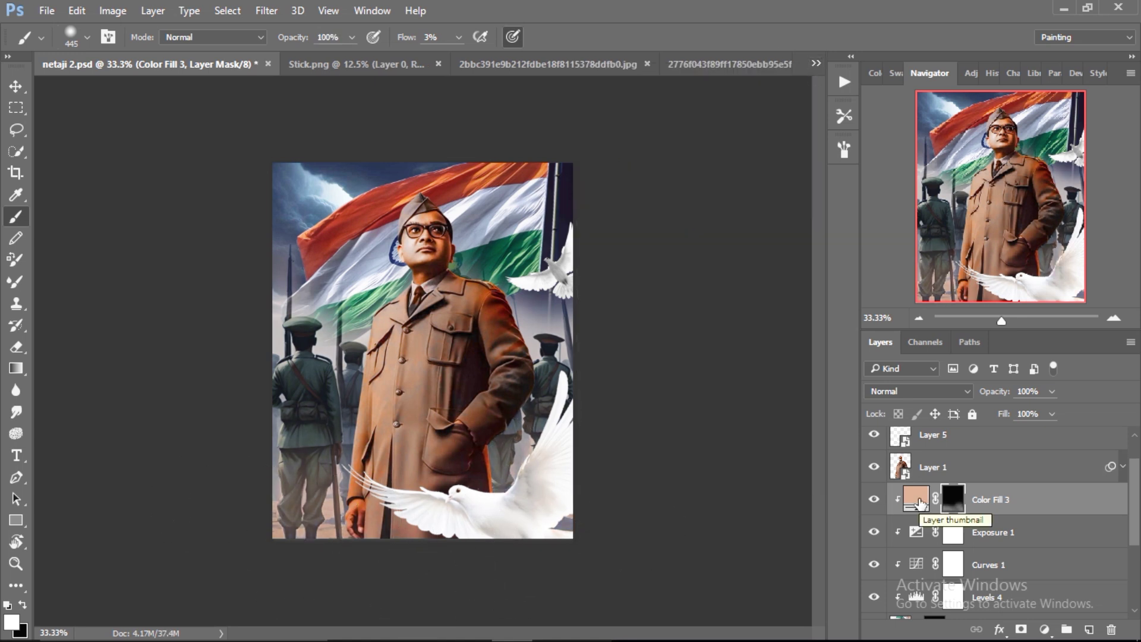
left_click(908, 472)
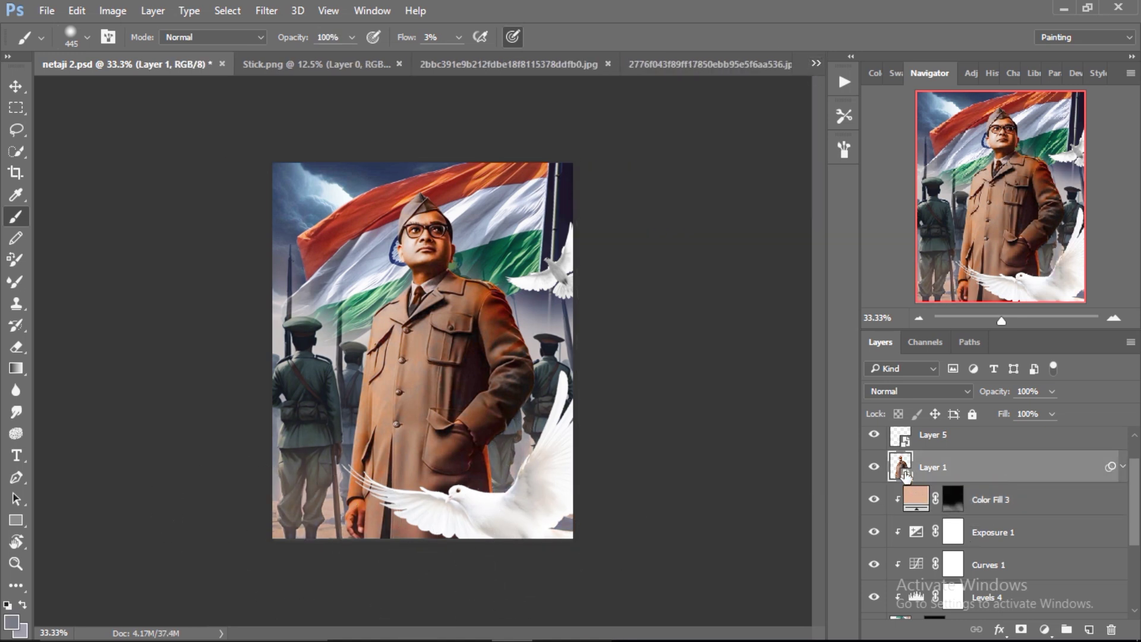
left_click(915, 504)
left_click(927, 480)
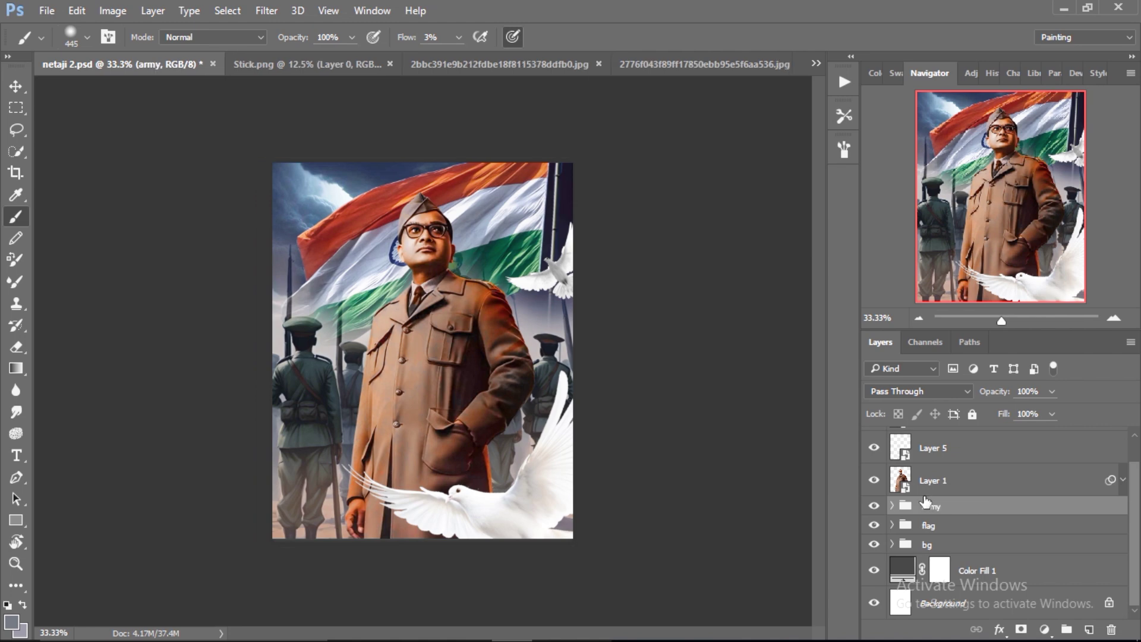
Add an Exposure layer clipped to Layer 1 at -0.40, painting black on its mask over the face.
left_click(1044, 630)
left_click(983, 382)
right_click(1058, 480)
left_click(770, 321)
left_click(772, 163)
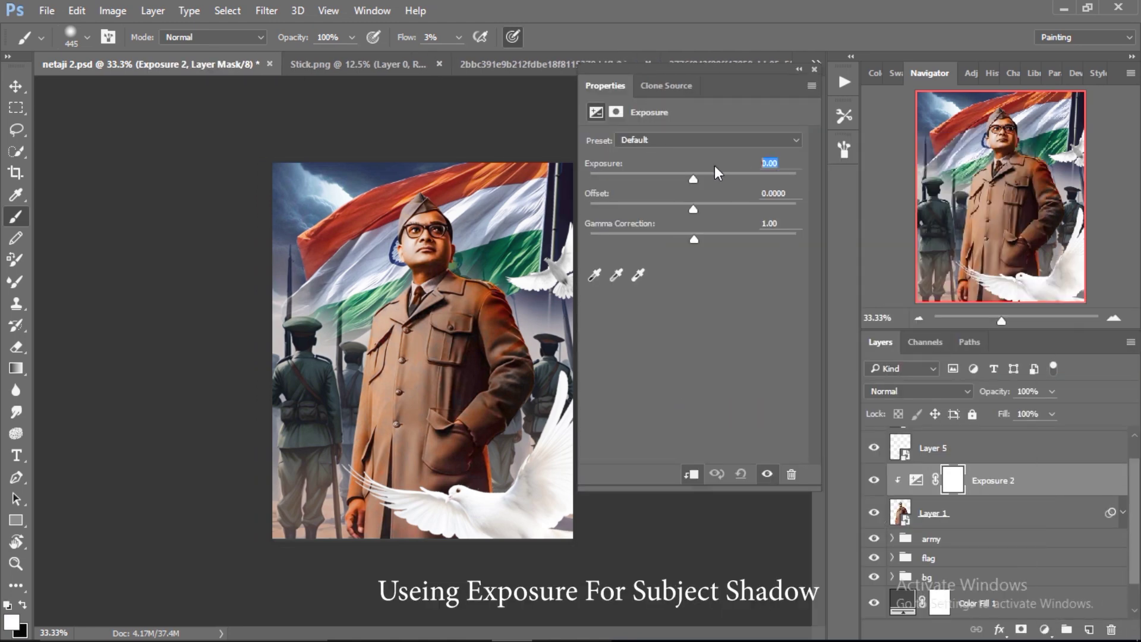
type("-0.4")
key("Return")
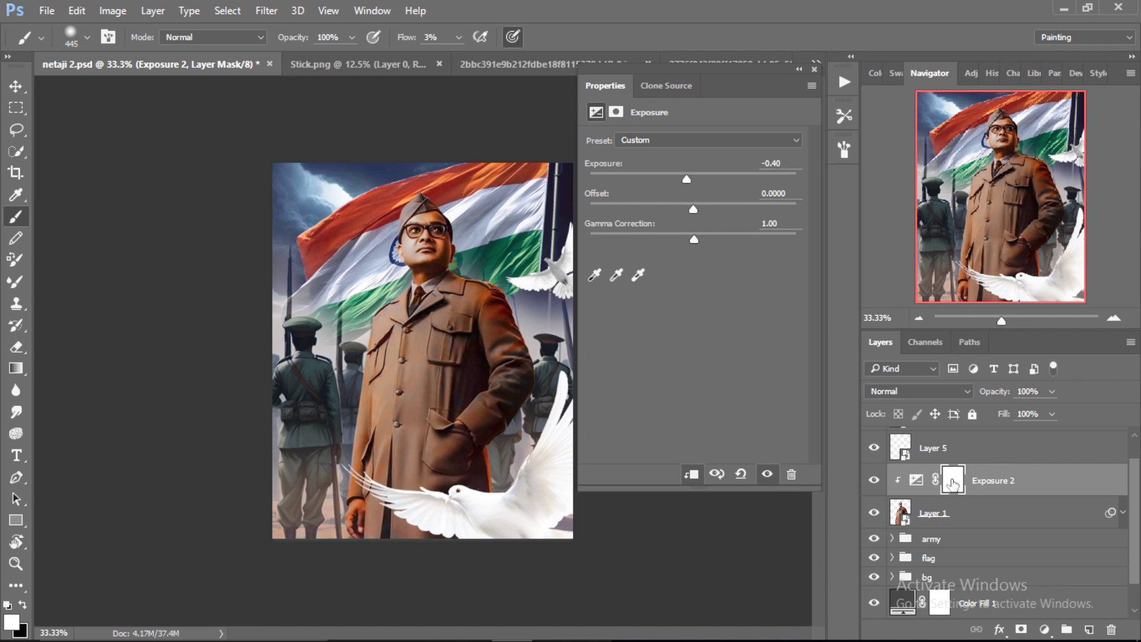
left_click(953, 484)
left_click_drag(407, 217, 452, 216)
key("x")
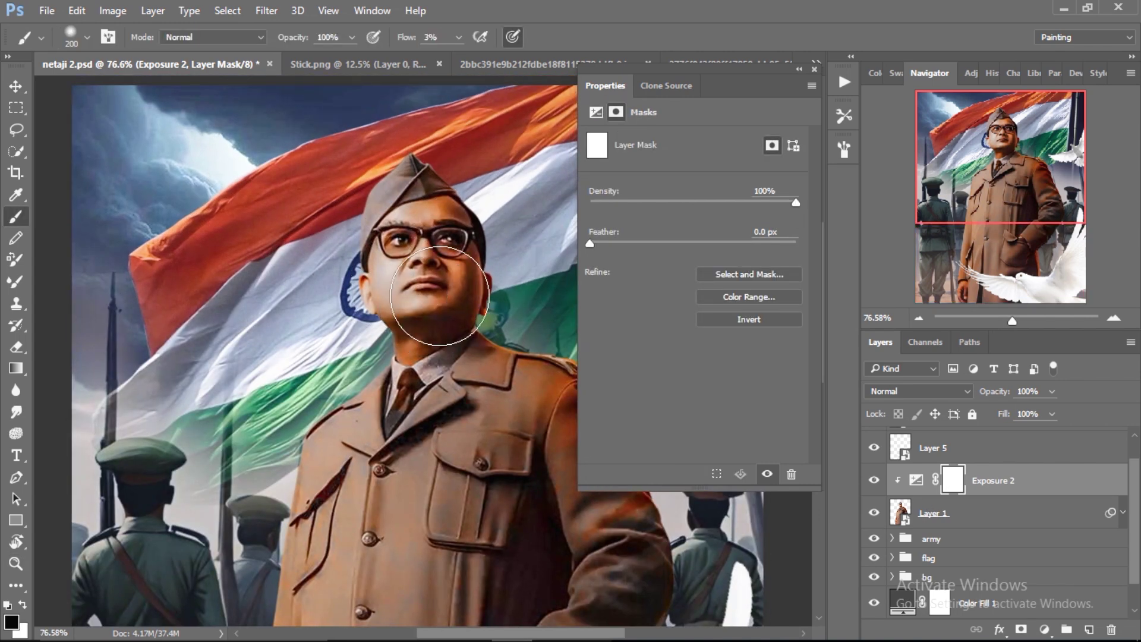
left_click_drag(404, 37, 416, 37)
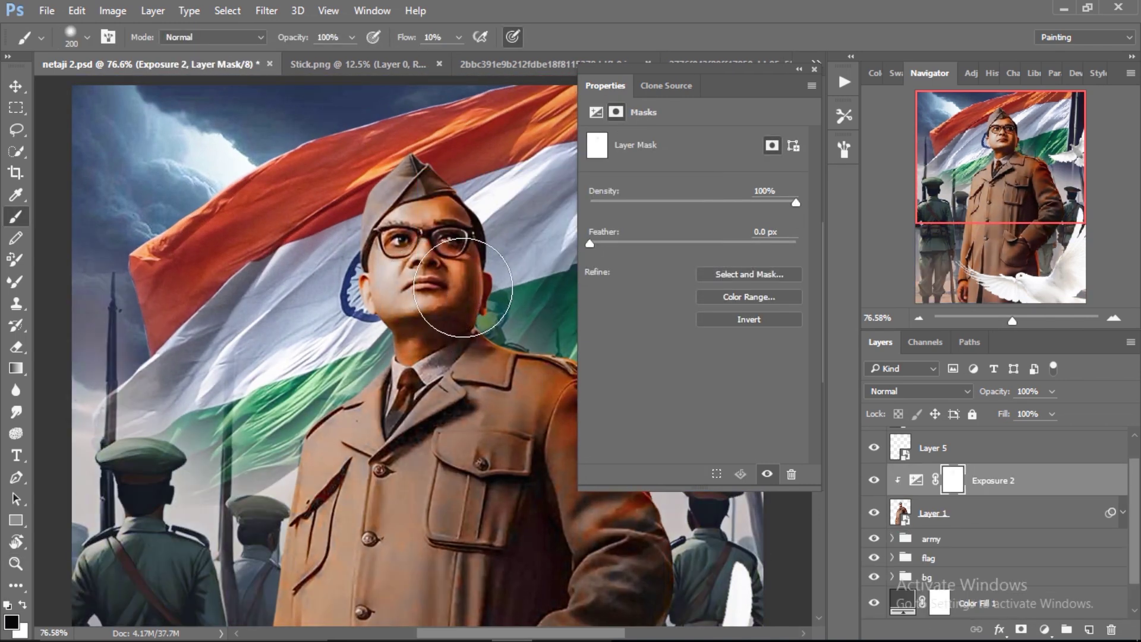
key("0")
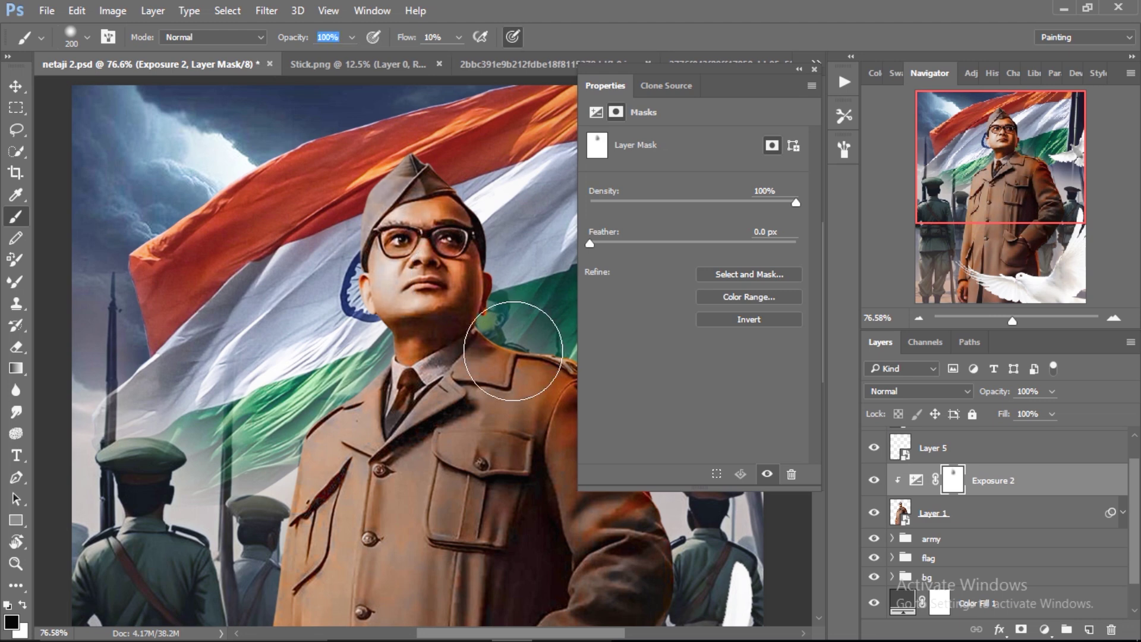
Add a clipped 073534 dark teal Solid Color fill in Color mode at 68%.
left_click(814, 69)
left_click(918, 486)
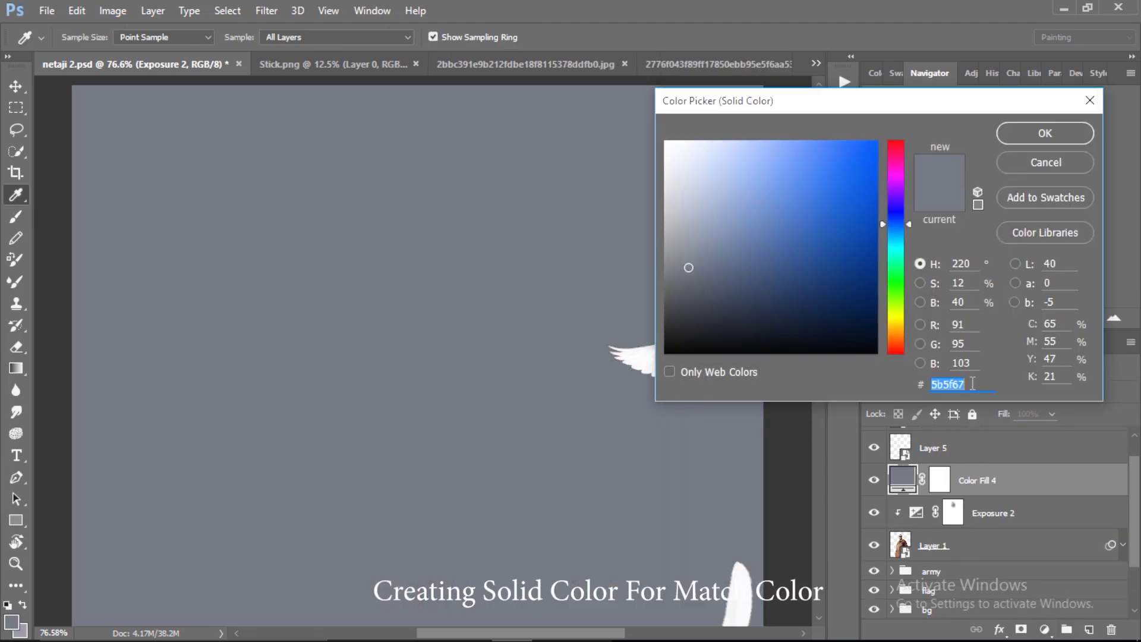
type("073534")
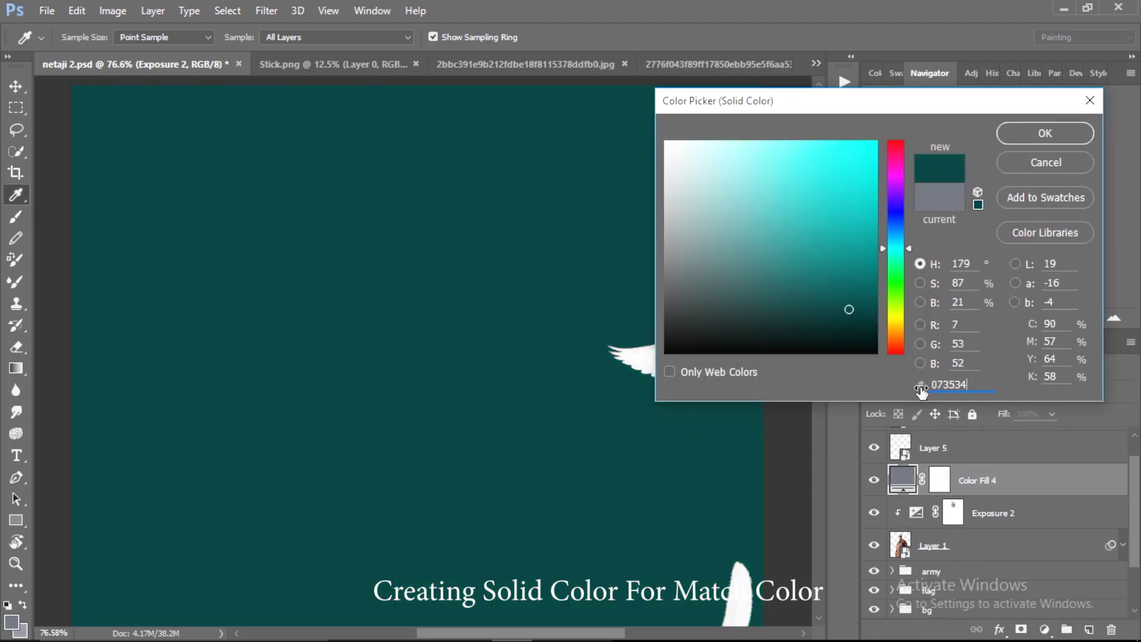
key("Return")
key("shift+alt+c")
key("ctrl+alt+g")
Zoom in on the man's face and duplicate his layer.
key("z")
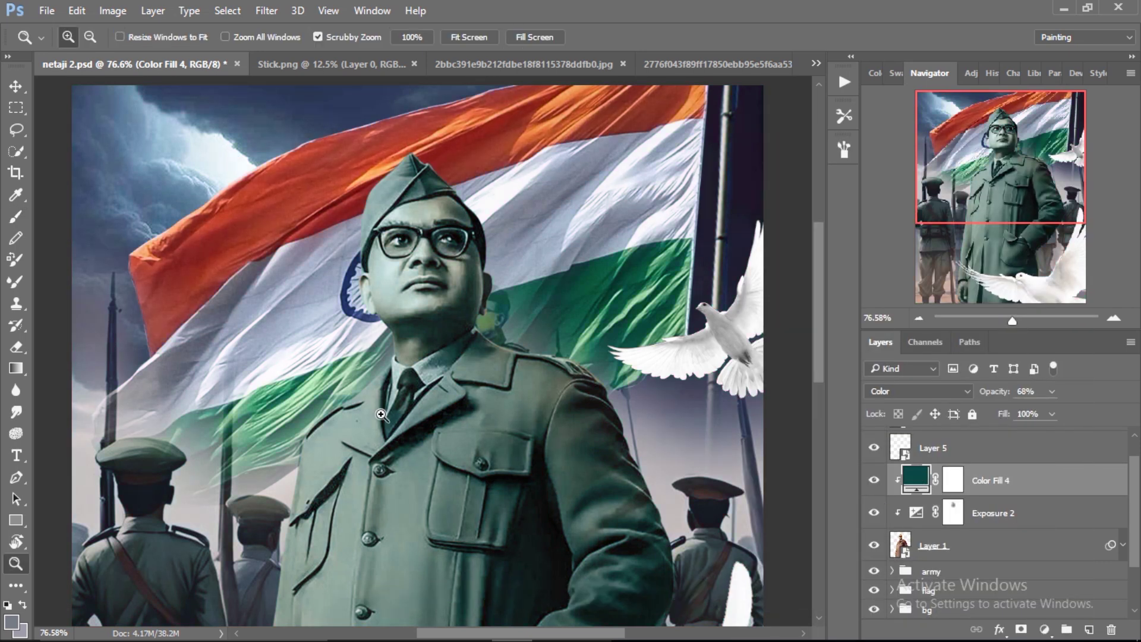
left_click_drag(570, 362, 419, 438)
mouse_move(410, 216)
left_mouse_down()
mouse_move(510, 265)
mouse_move(570, 266)
left_mouse_up()
key("ctrl+j")
Trace a pen path along the cap edge and down the jaw toward the collar.
key("p")
left_click(320, 176)
left_click(269, 236)
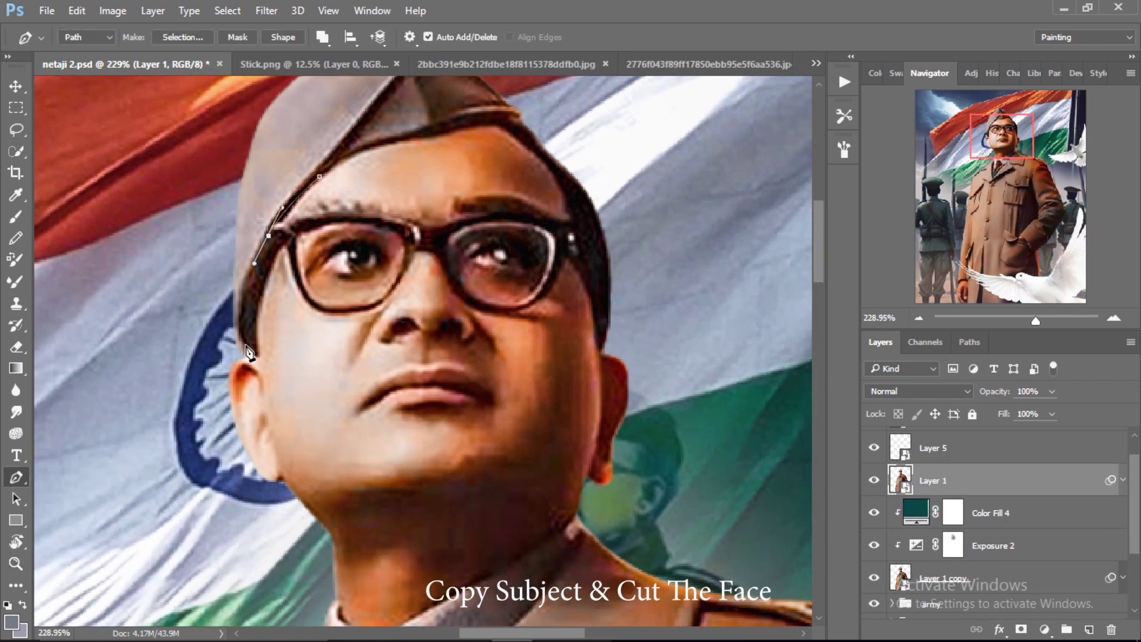
left_click(232, 358)
scroll(277, 543, "down", 3)
left_click(213, 276)
left_click(239, 403)
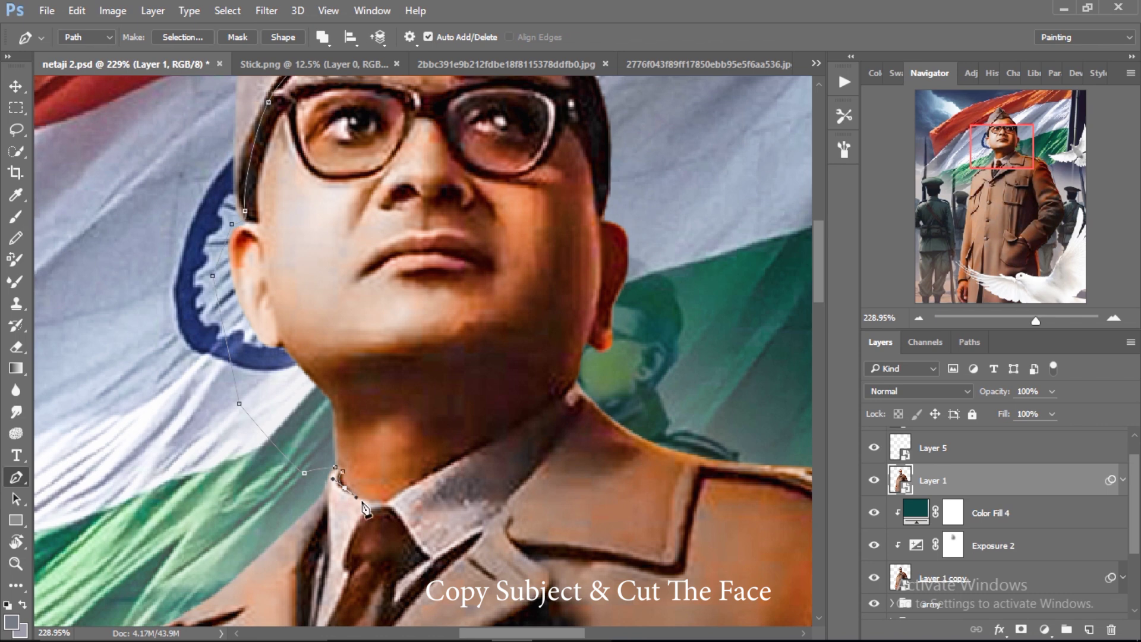
Close the face path around the collar and ear, then mask the layer to the face.
left_click_drag(435, 472, 445, 466)
left_click_drag(551, 408, 561, 401)
left_click(587, 368)
left_click(629, 350)
scroll(632, 374, "up", 3)
left_click_drag(664, 411, 657, 373)
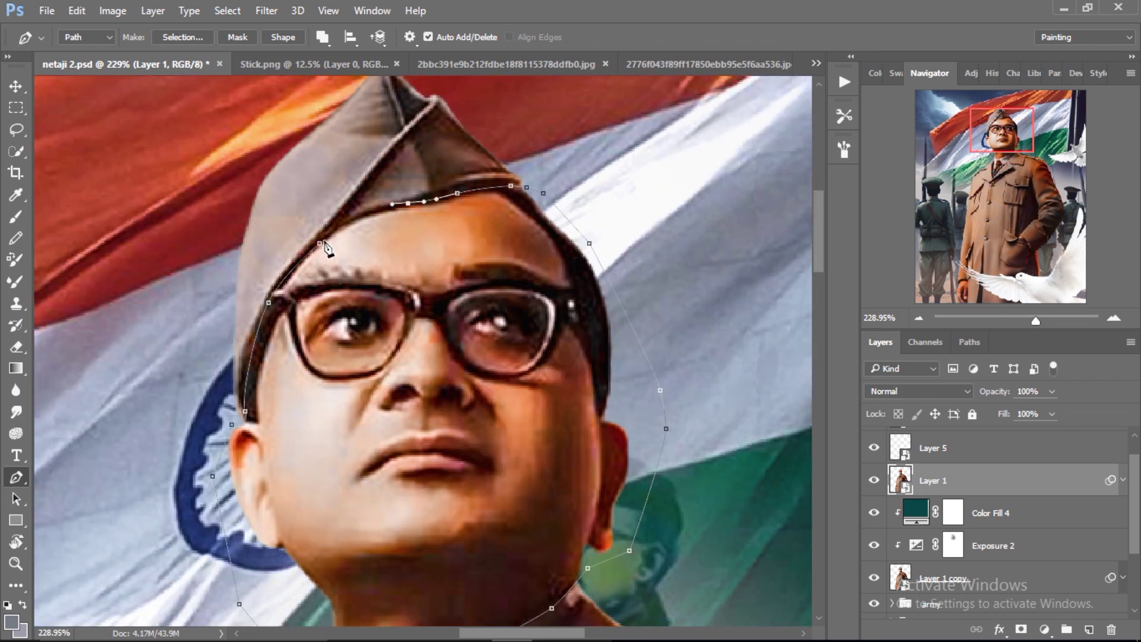
right_click(409, 204)
left_click(471, 293)
left_click(1020, 629)
Add a dark teal #273534 solid colour fill above the teal fill layer.
key("z")
left_click_drag(457, 432, 295, 467)
key("p")
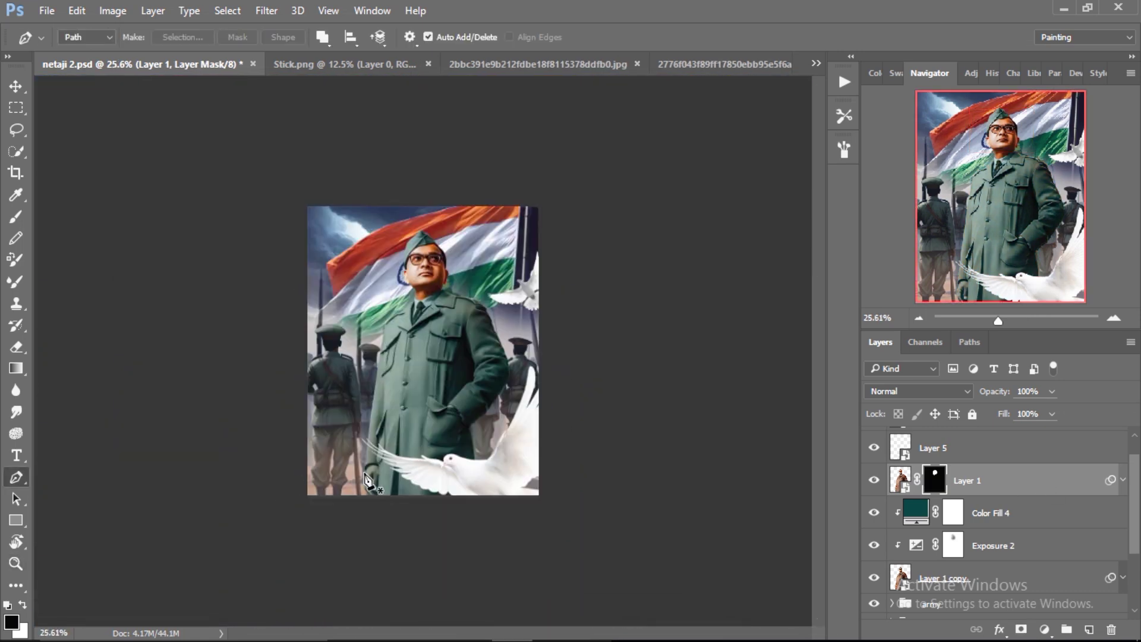
left_click(919, 512)
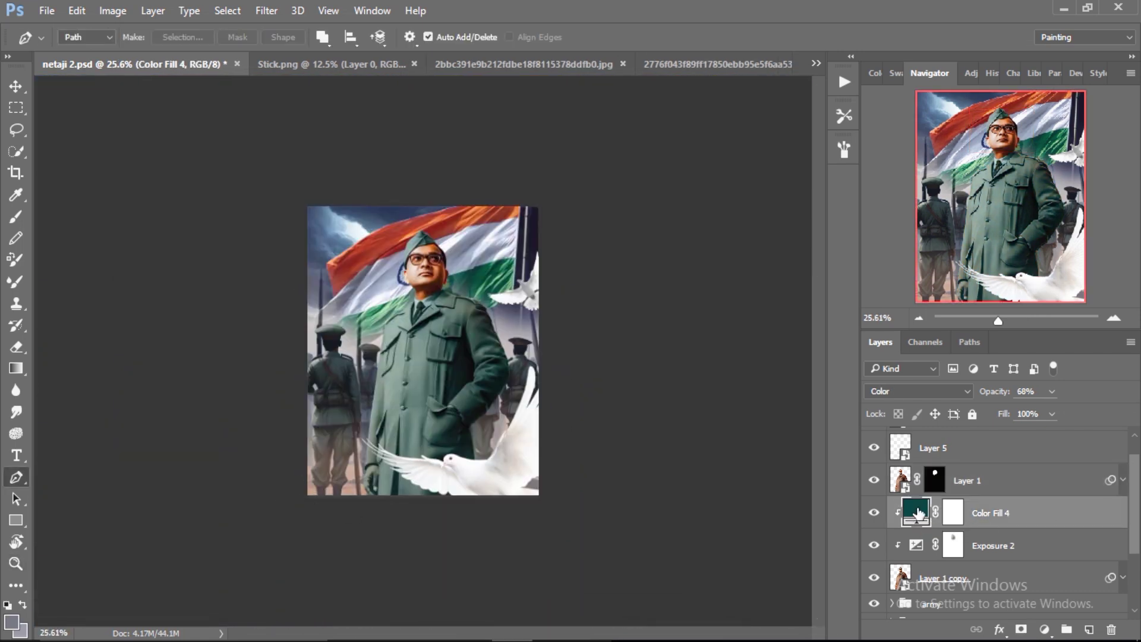
left_click(1044, 628)
left_click(959, 268)
double_click(950, 384)
type("273534")
left_click(1045, 133)
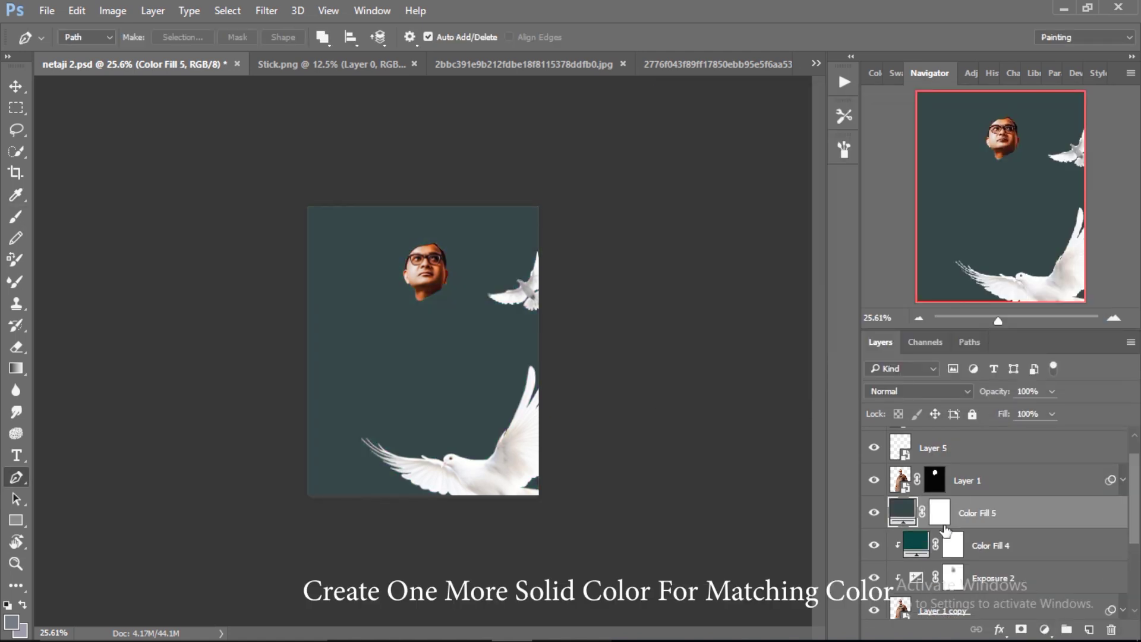
key("shift+alt+c")
Clip the #273534 fill to the figure and reveal it only on the coat near the pocket.
left_click(915, 528, "alt")
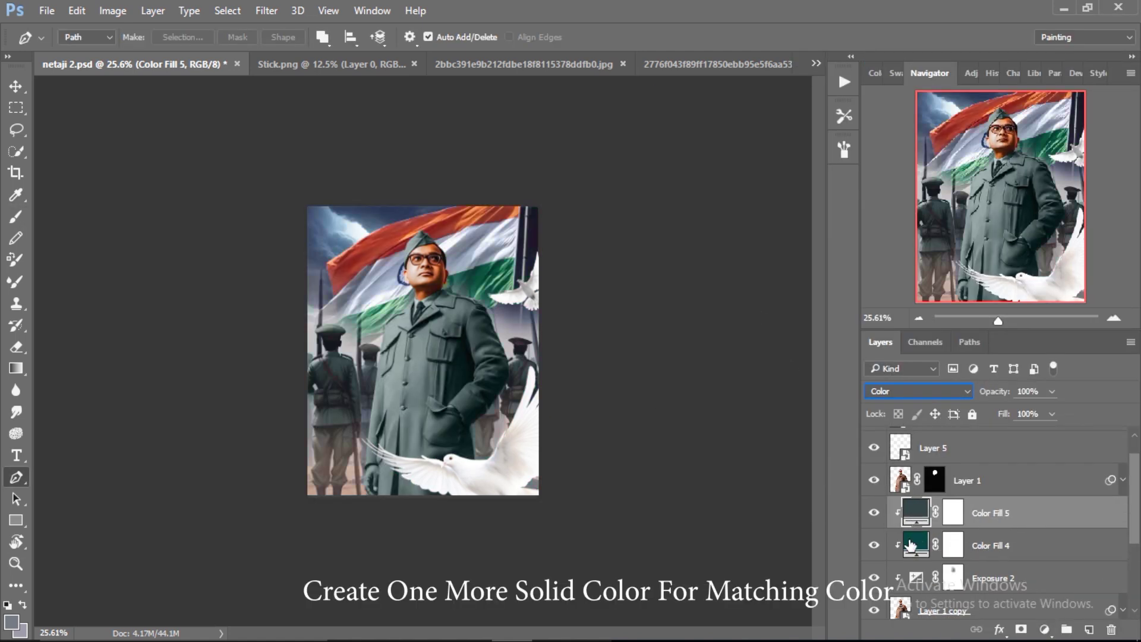
left_click(952, 516)
key("b")
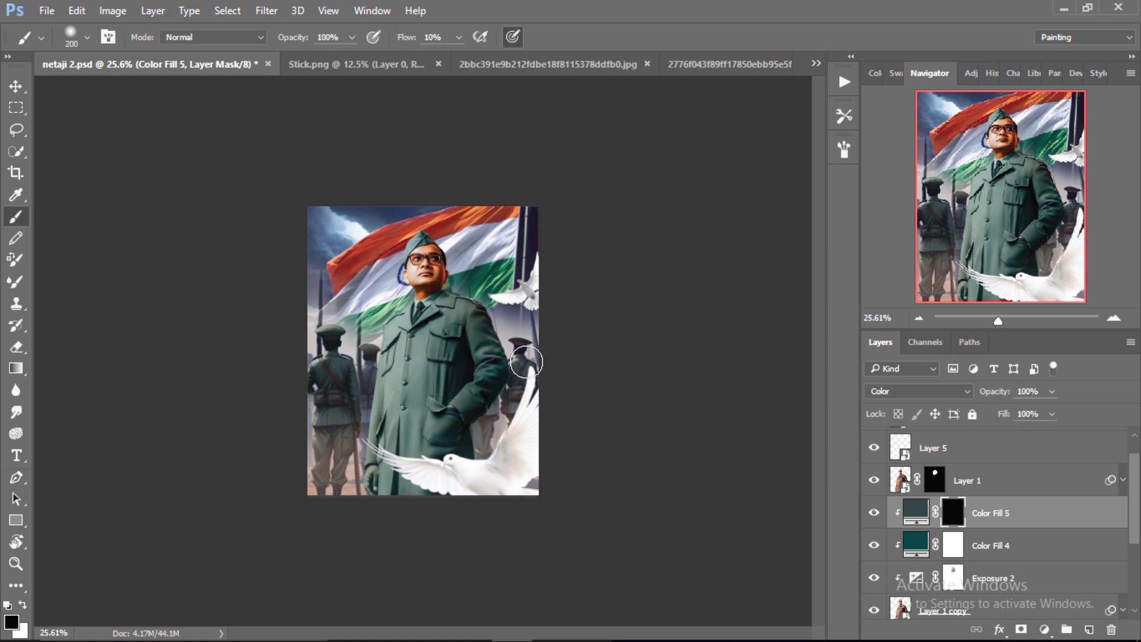
key("z")
left_click_drag(297, 107, 319, 104)
key("b")
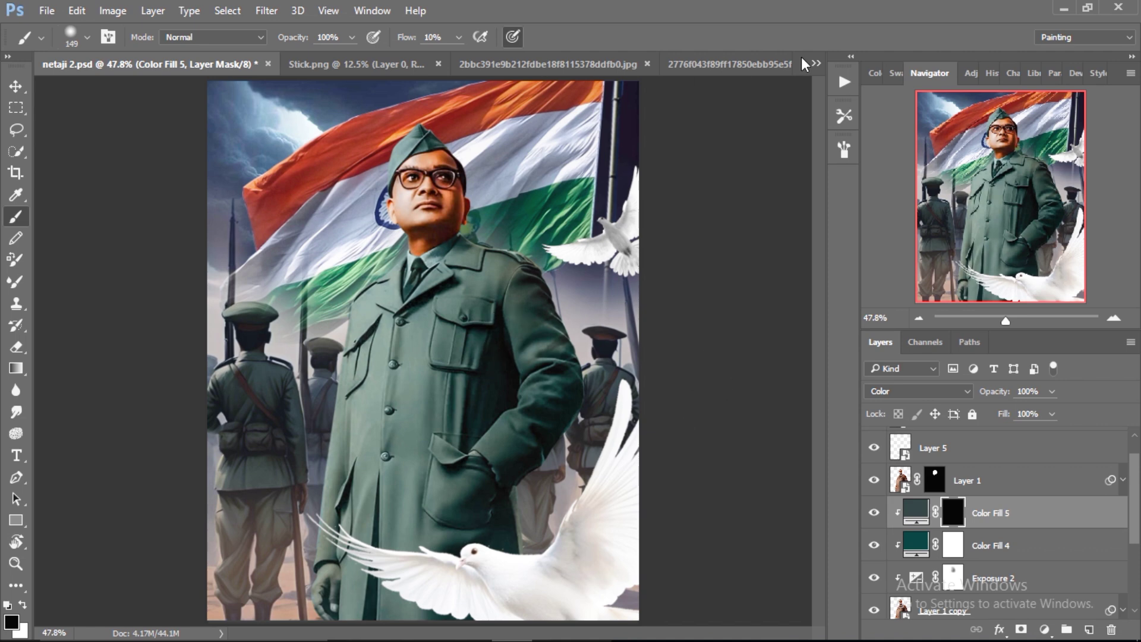
key("ctrl+s")
left_click(499, 431)
key("e")
left_click_drag(534, 309, 526, 294)
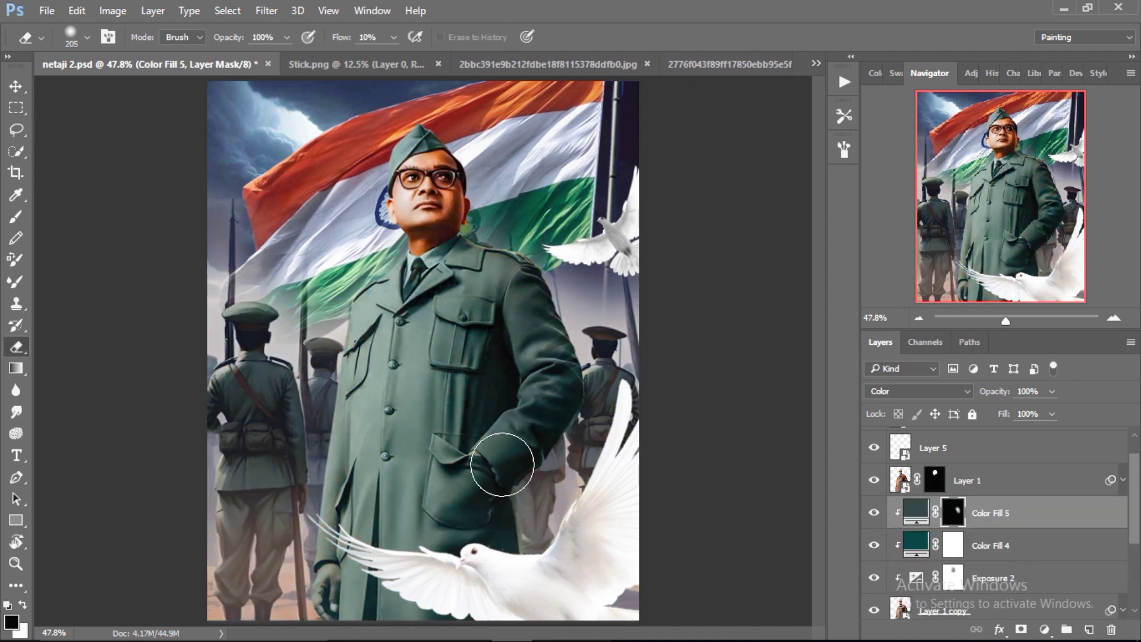
Add an Exposure adjustment layer above the Color Fill 4 teal fills.
key("z")
left_click(589, 293)
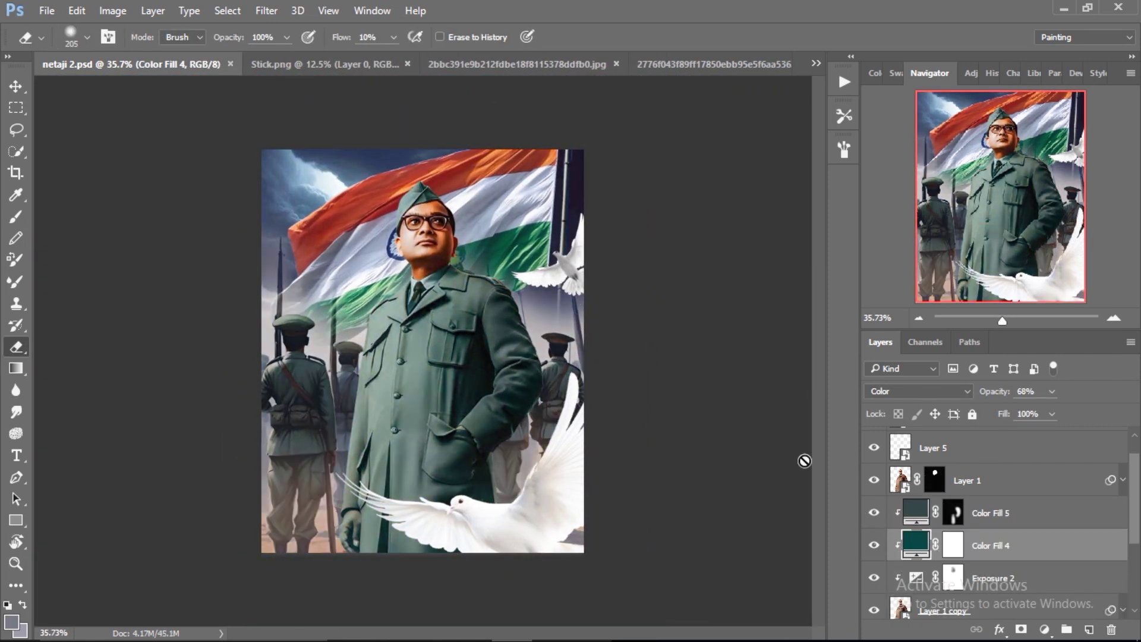
left_click(1044, 629)
left_click(981, 359)
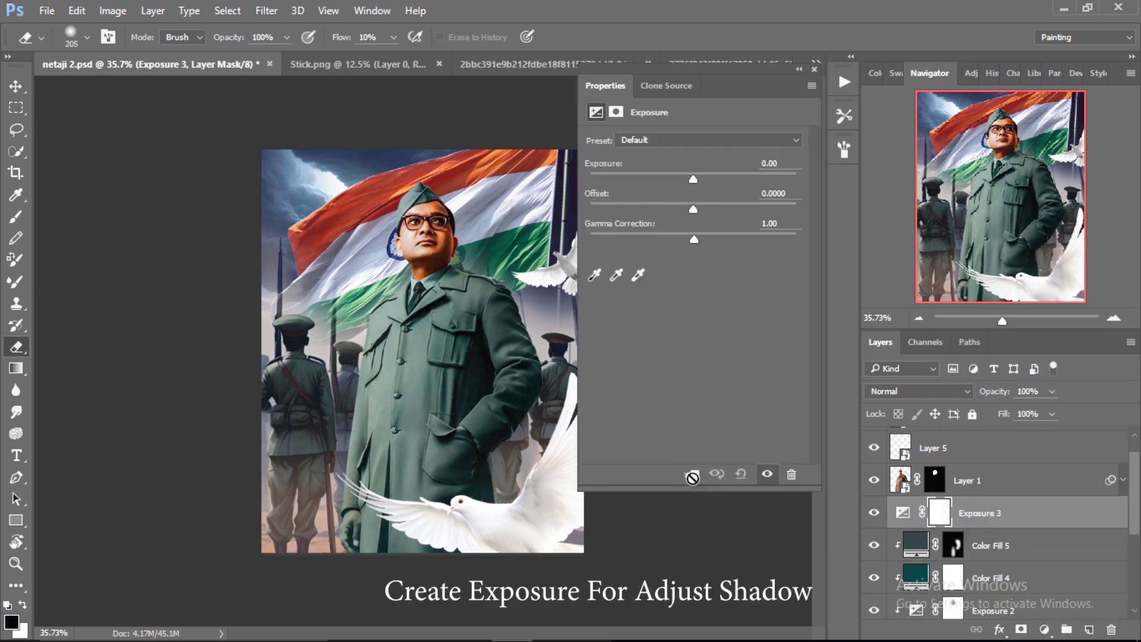
Set Exposure -0.78 and gamma 0.82, masked to the lower left coat only.
type("0.78")
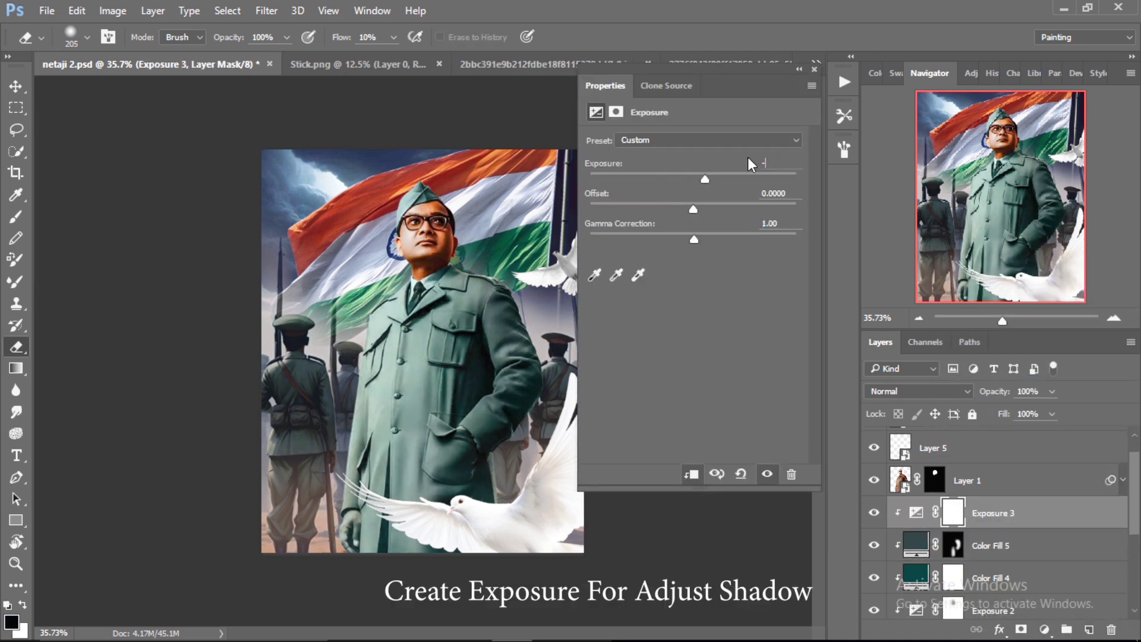
type("0.78")
key("Tab")
key("Tab")
type("0.82")
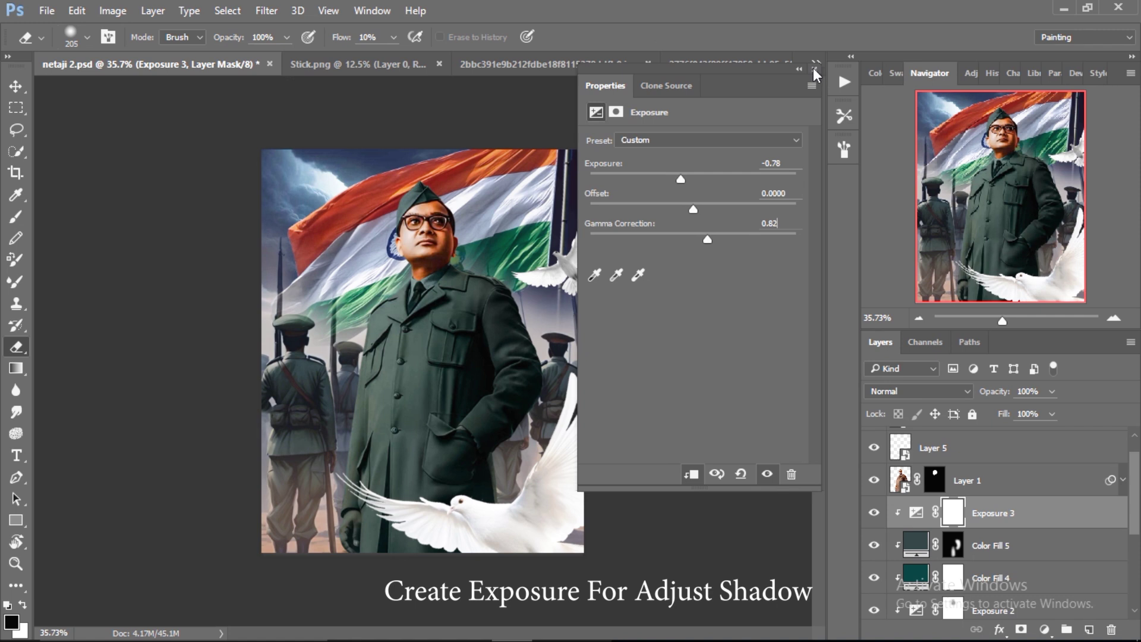
left_click(814, 70)
key("ctrl+i")
left_click_drag(404, 285, 376, 439)
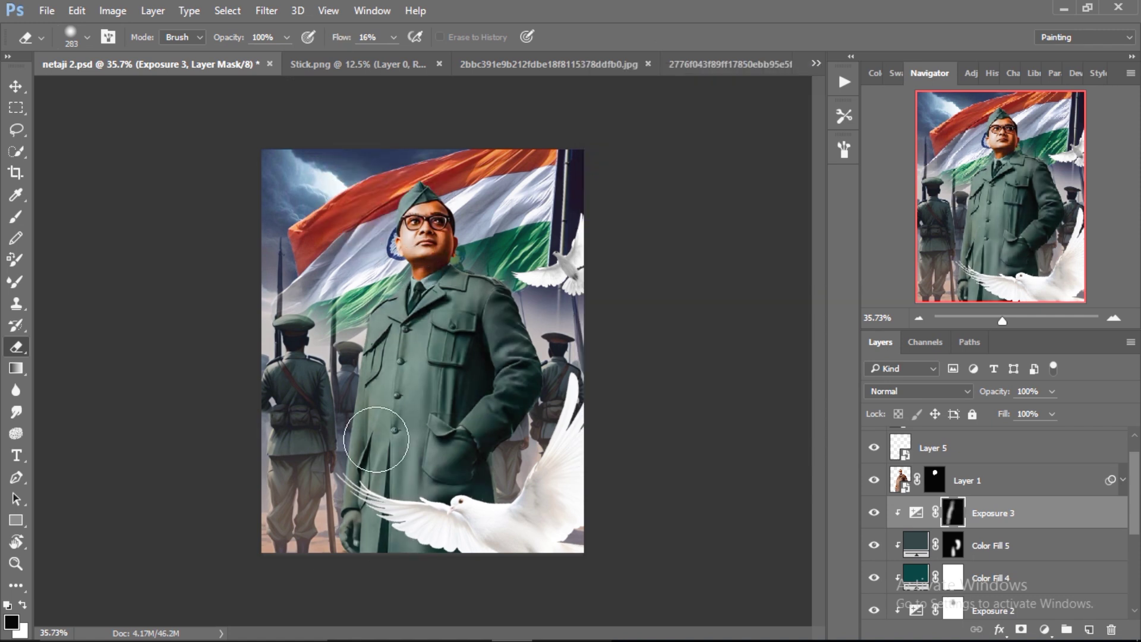
Make the Color Fill 5 tint visible again and target Color Fill 4's layer mask.
scroll(966, 572, "down", 2)
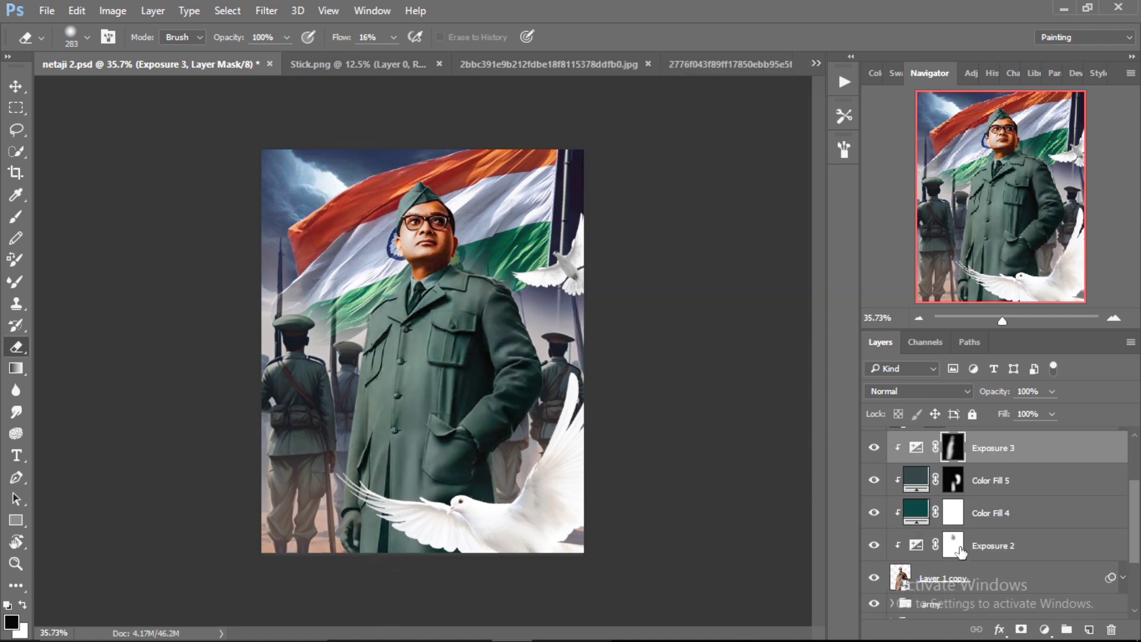
scroll(961, 551, "up", 2)
left_click(950, 472)
scroll(947, 488, "down", 2)
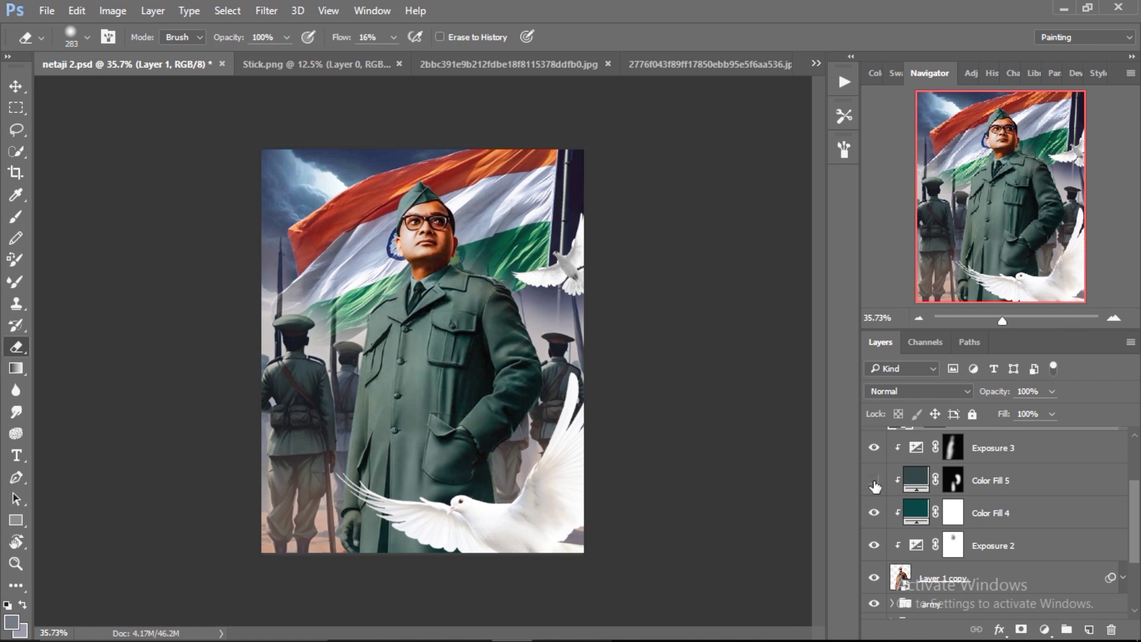
left_click(874, 480)
left_click(953, 480)
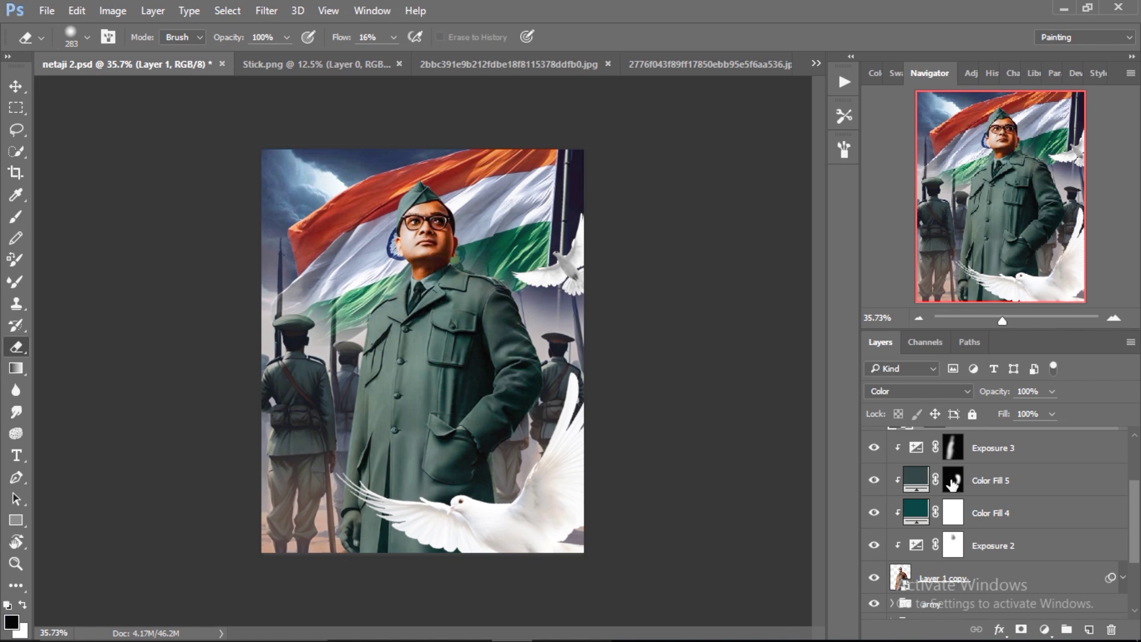
left_click(965, 522)
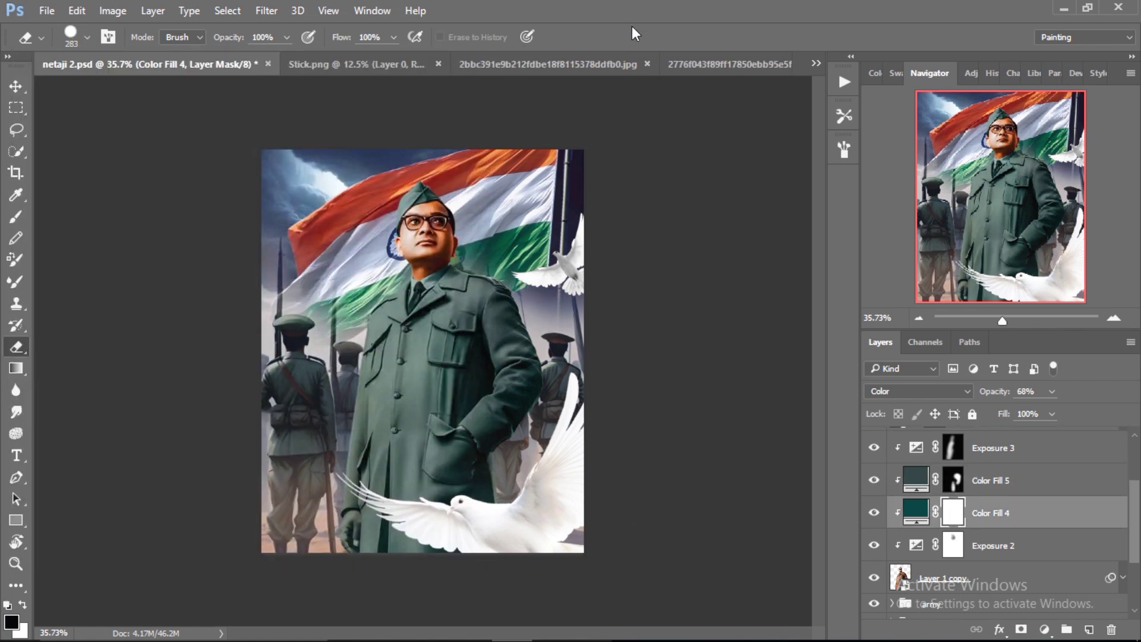
Mask Color Fill 4's teal tint away from the hand and the skin at the pocket.
key("z")
left_click_drag(433, 414, 588, 423)
key("e")
key("x")
left_click_drag(345, 559, 338, 574)
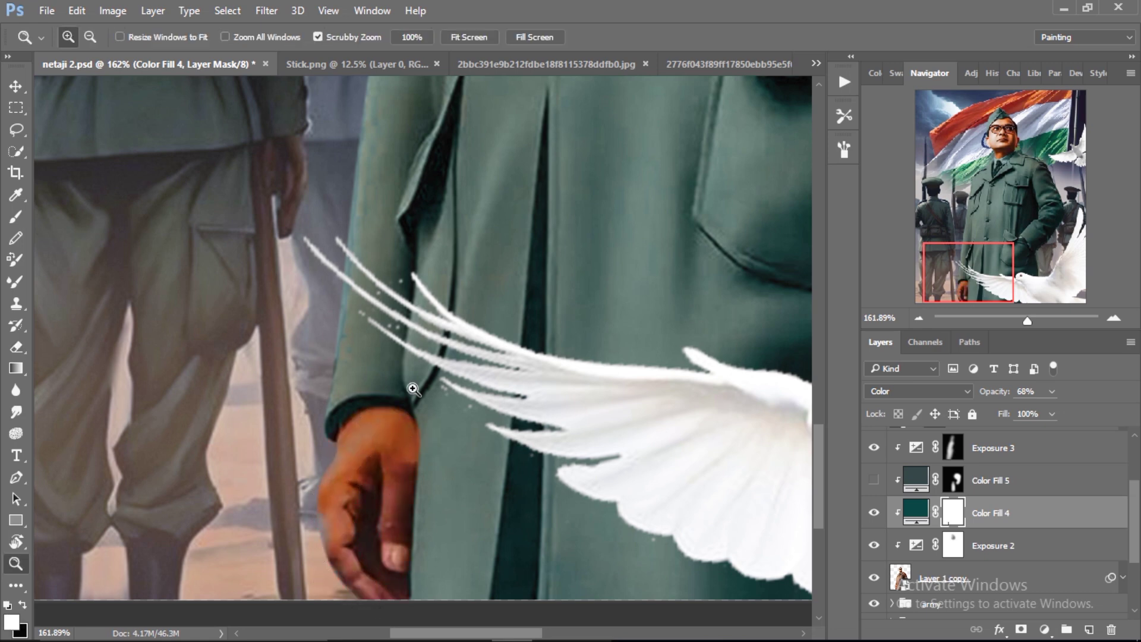
key("ctrl+0")
scroll(469, 439, "up", 5)
left_click(433, 407)
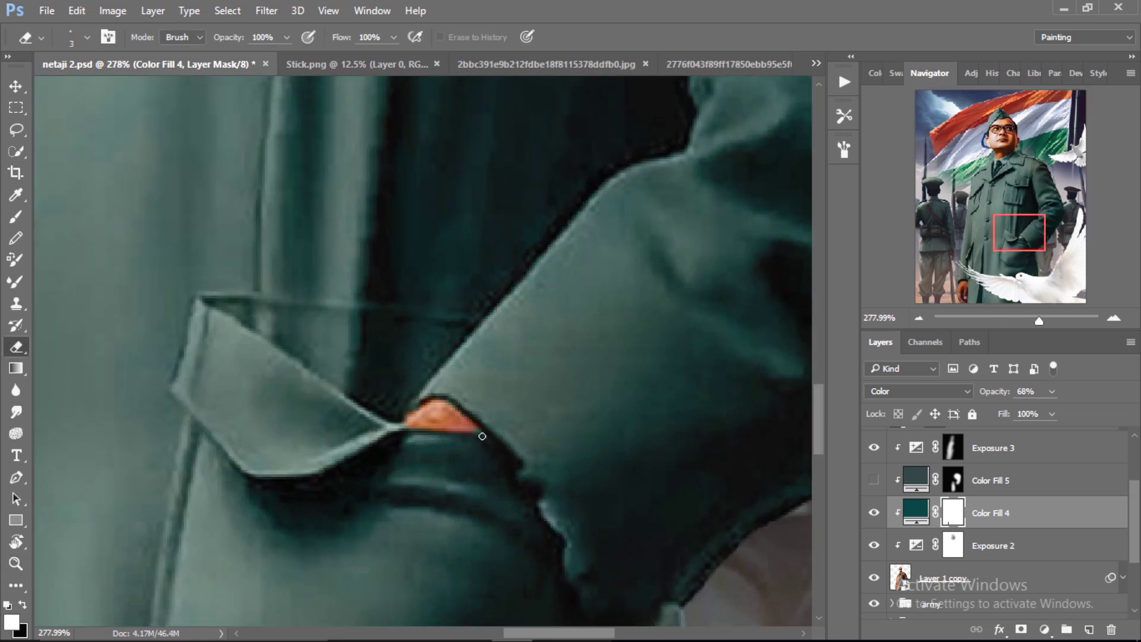
Fit the image in view and select the Exposure 3 layer for a new adjustment.
key("z")
key("ctrl+0")
scroll(758, 489, "down", 2)
left_click(914, 481)
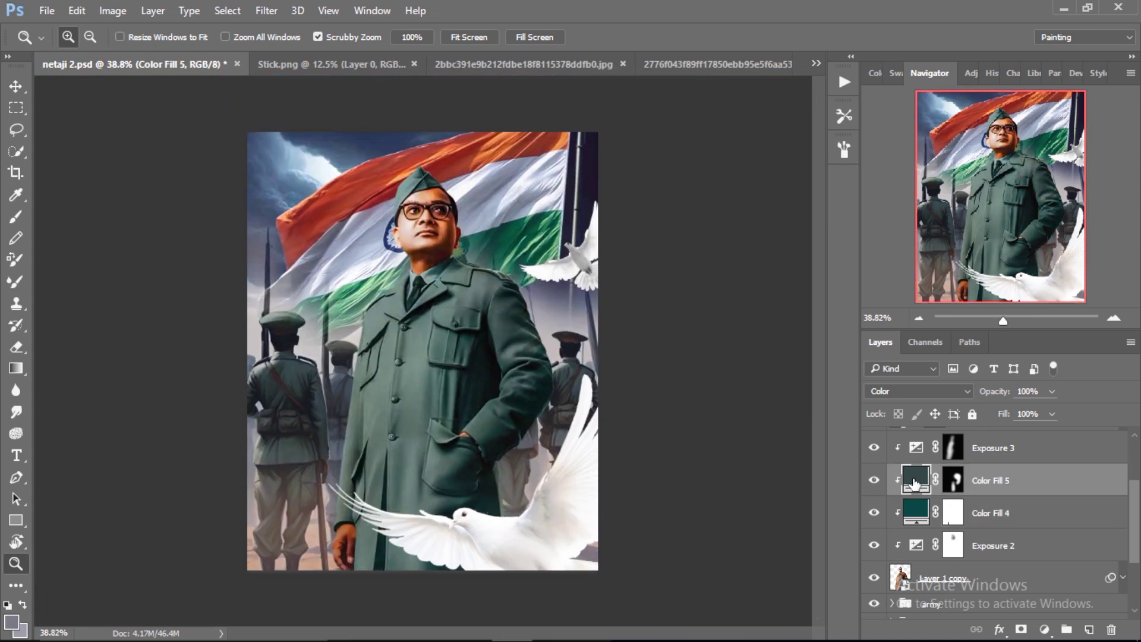
scroll(915, 534, "up", 3)
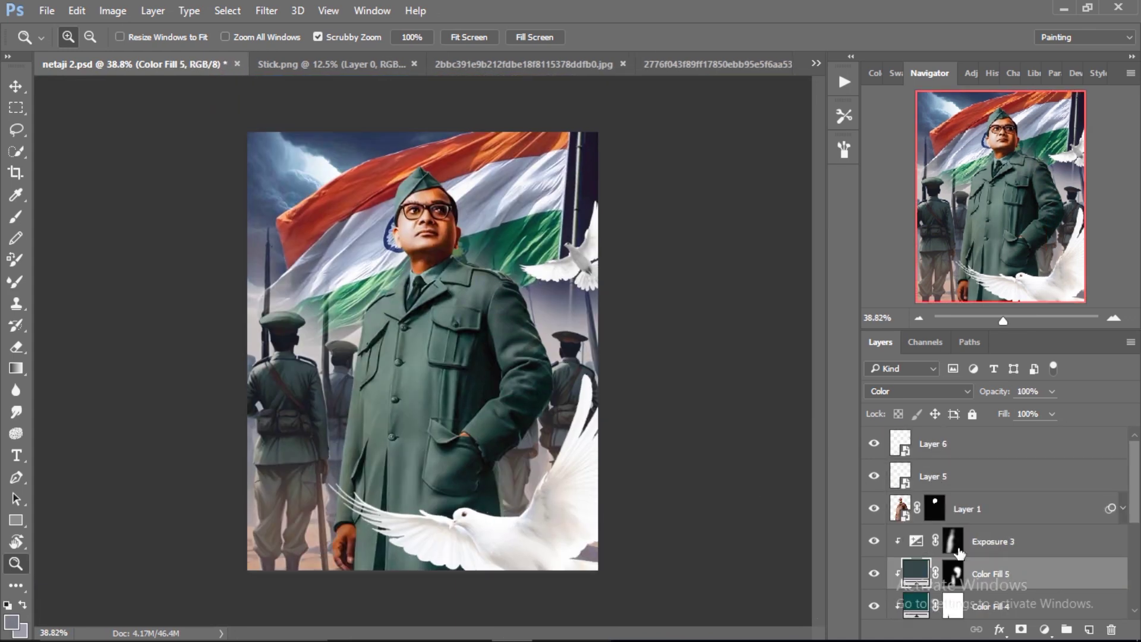
left_click(915, 541)
left_click(1044, 629)
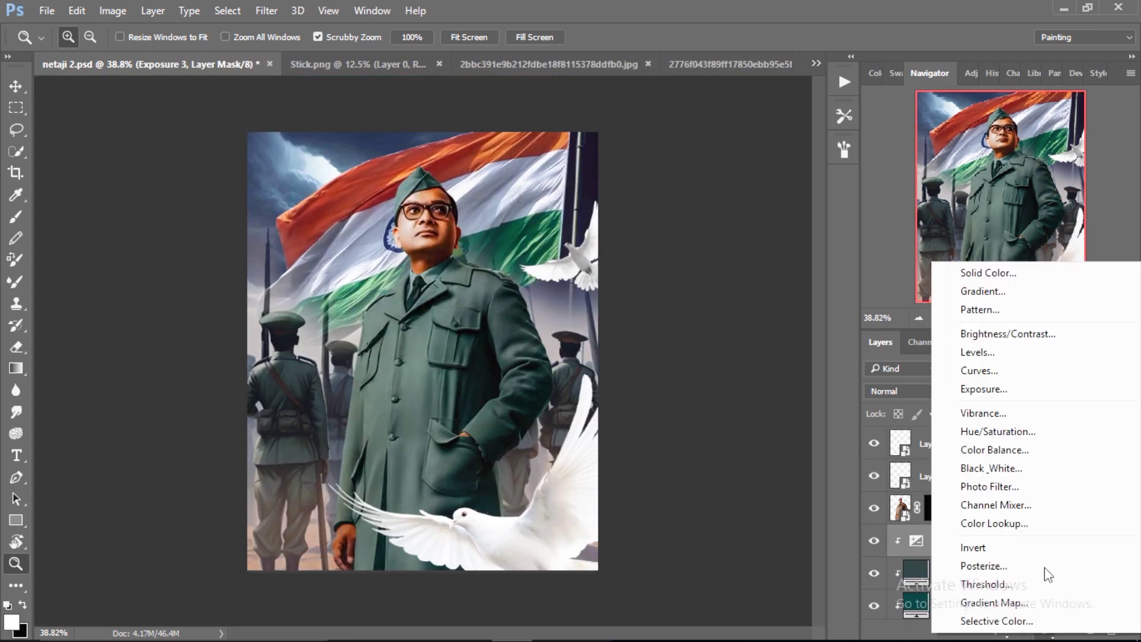
Add a Brightness/Contrast adjustment with brightness -10.
left_click(992, 334)
left_click(778, 163)
type("-10")
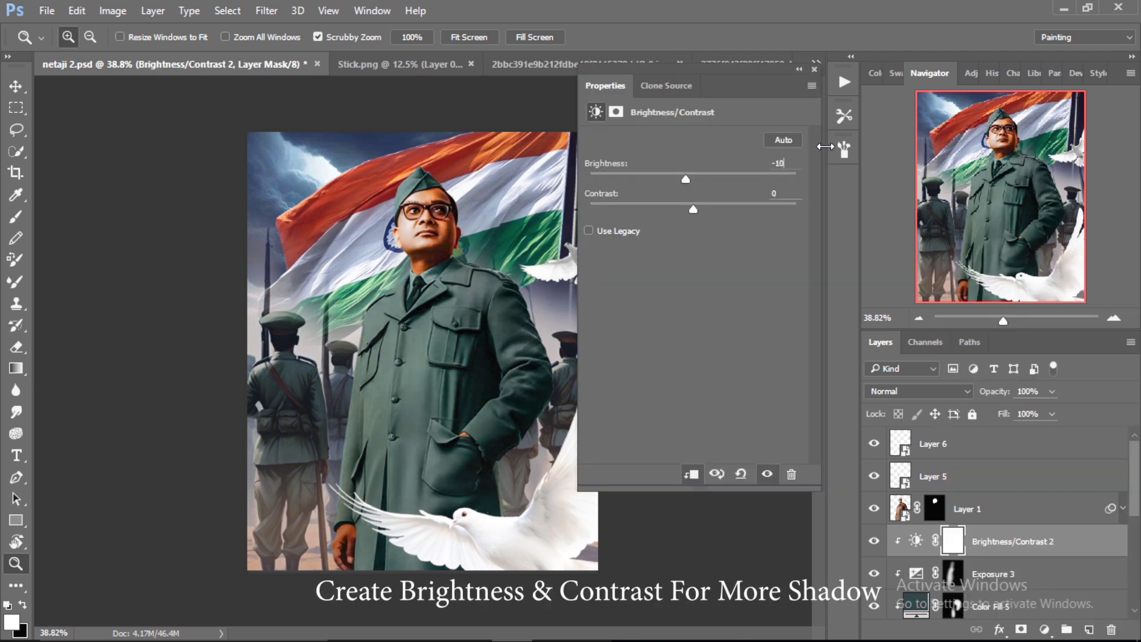
Add a teal 004f60 Solid Color fill clipped to the layer below.
left_click(1044, 631)
left_click(967, 266)
double_click(908, 386)
type("004")
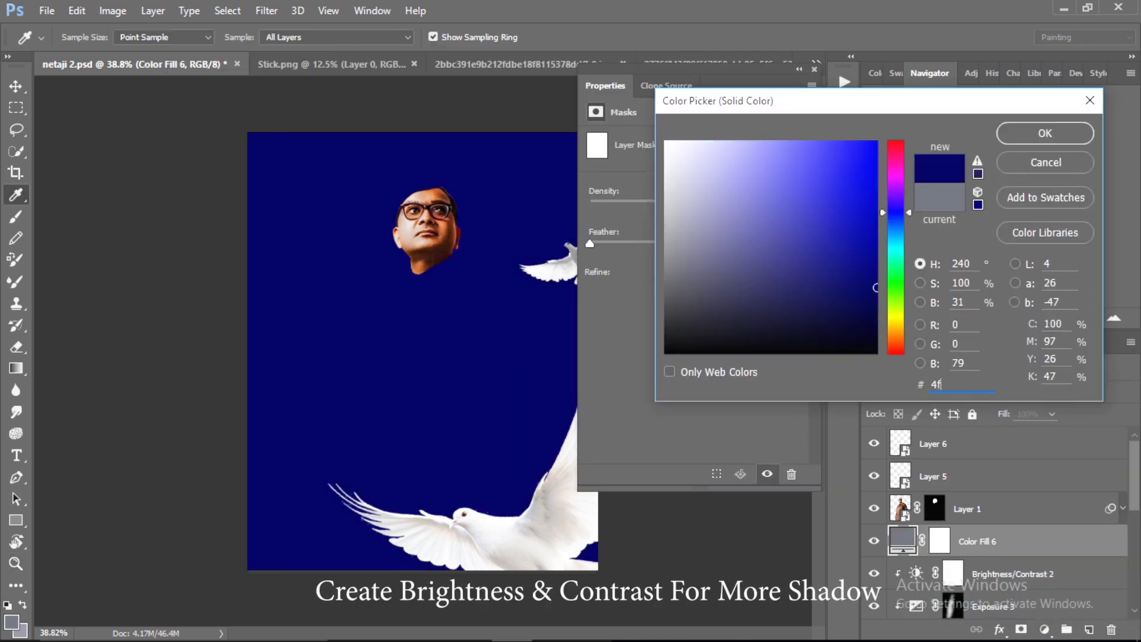
type("f60")
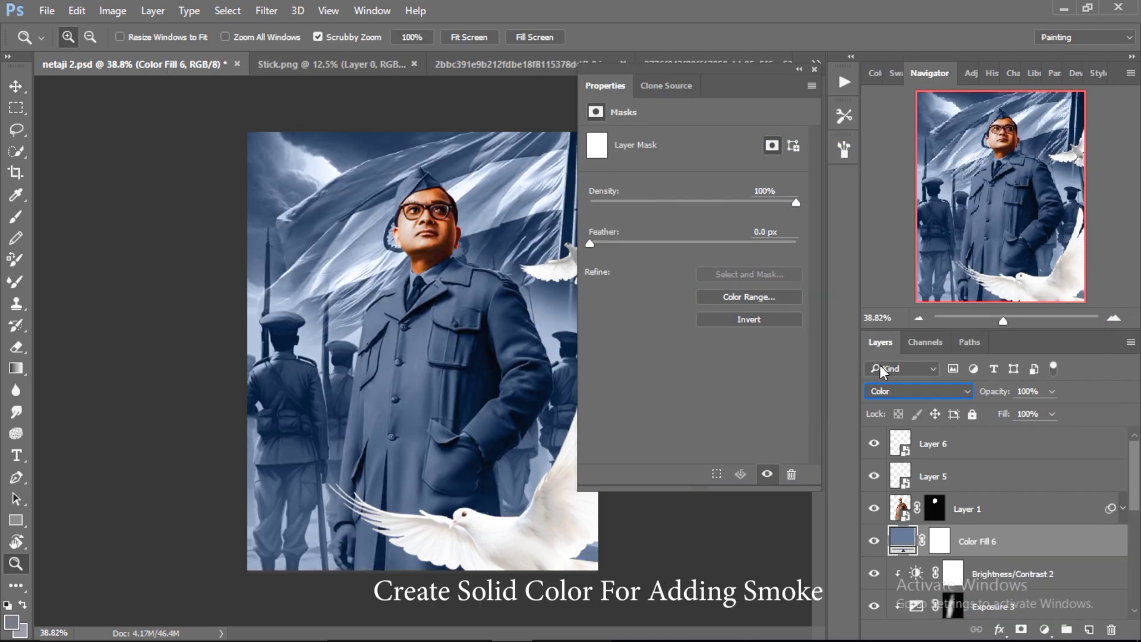
key("ctrl+alt+g")
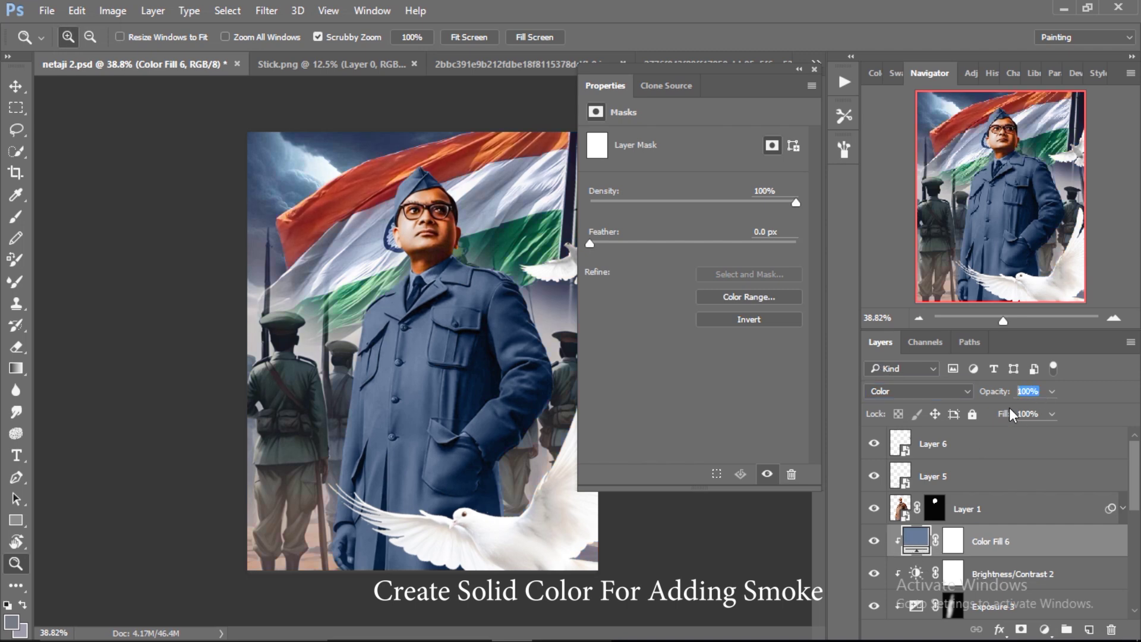
left_click(1030, 391)
type("12")
Add a clipped grey 5b5f67 fill, masked to a haze along the figure's bottom.
left_click(1044, 631)
left_click(1028, 262)
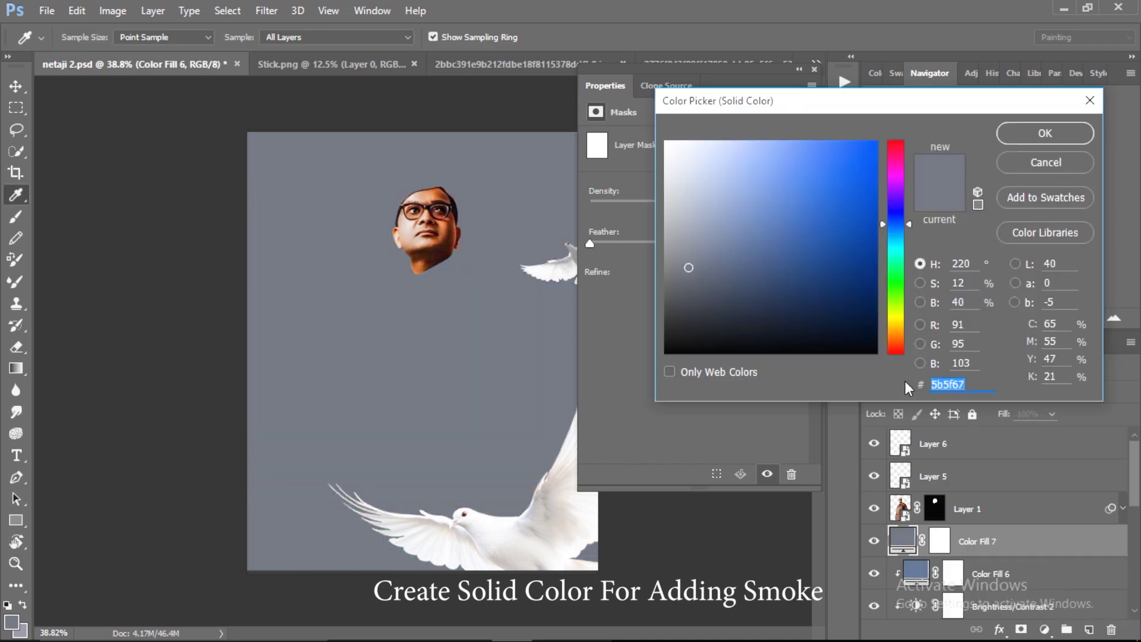
left_click(1043, 133)
key("ctrl+alt+g")
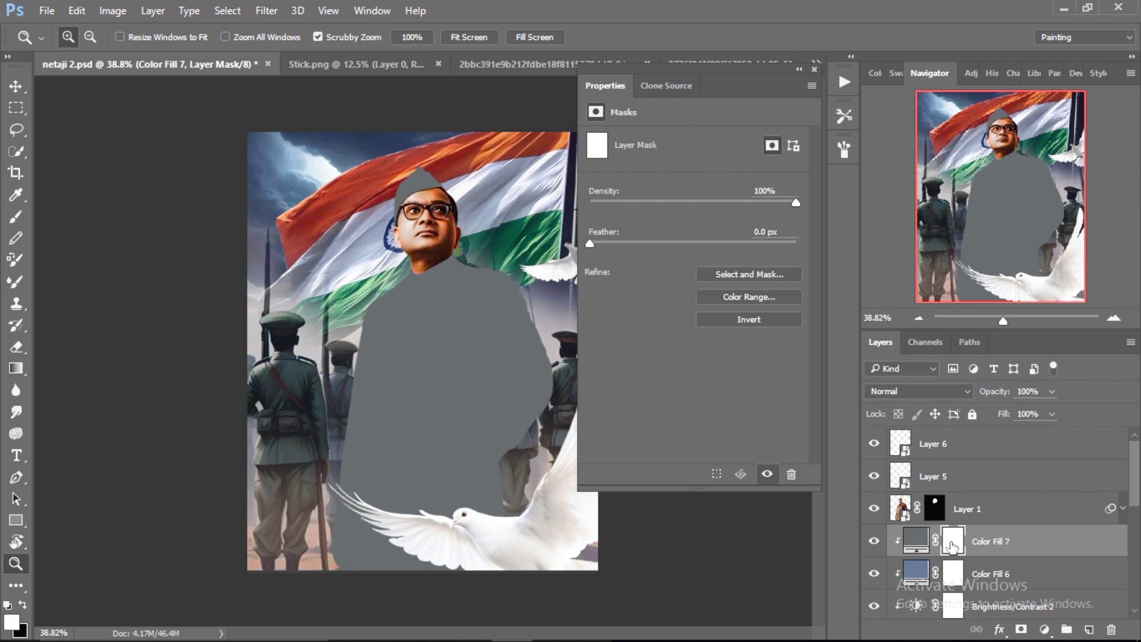
key("ctrl+i")
key("b")
mouse_move(357, 555)
left_mouse_down()
mouse_move(369, 523)
mouse_move(394, 607)
left_mouse_up()
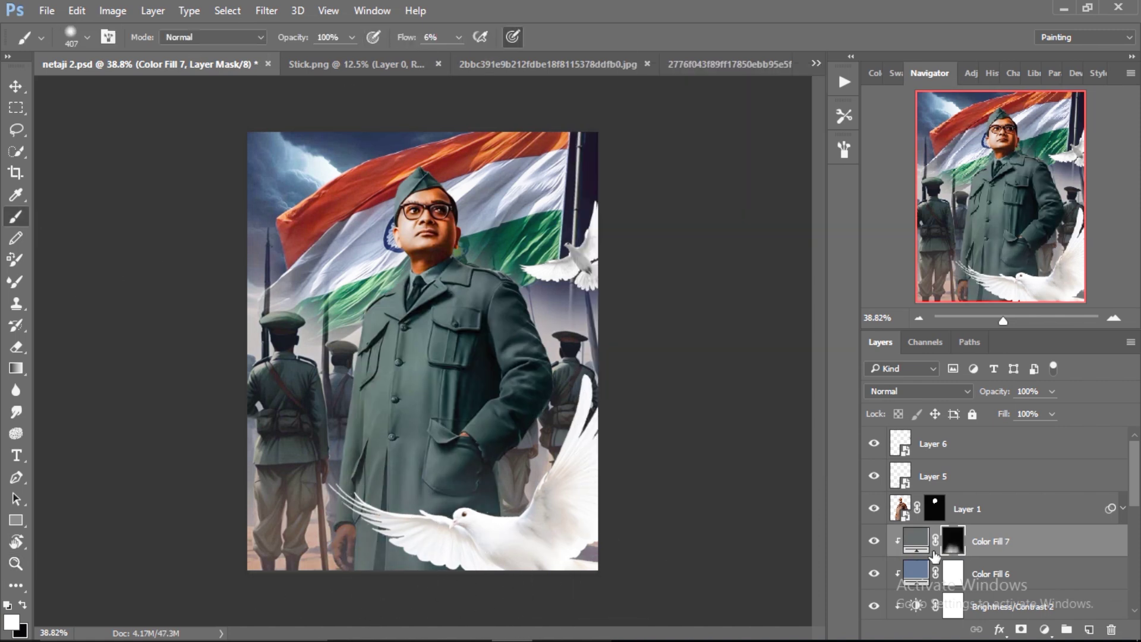
left_click(1044, 629)
left_click(987, 269)
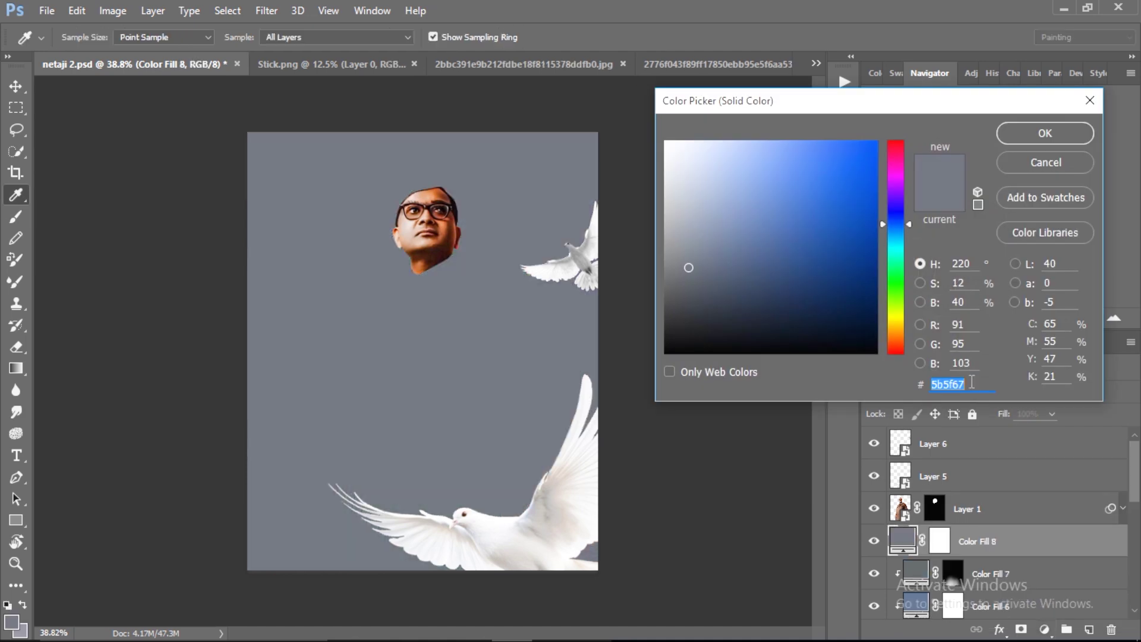
Add a clipped peach e0b49d fill, masked to glow near the feet at lower left.
type("e0b49d")
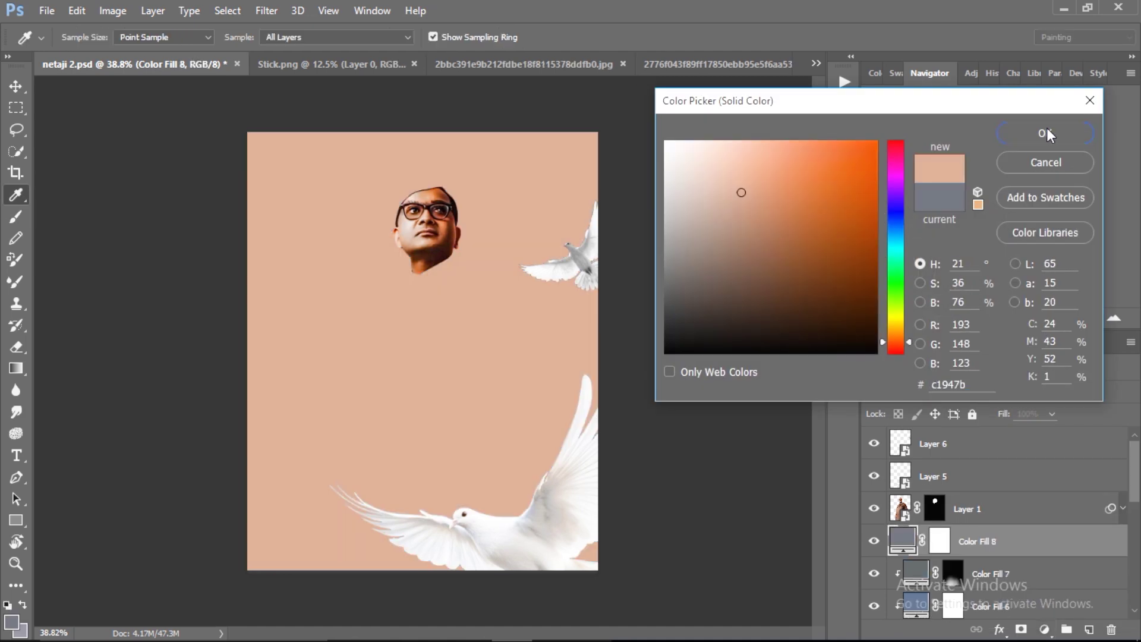
left_click(1044, 133)
left_click(897, 556, "alt")
left_click(952, 541)
key("ctrl+i")
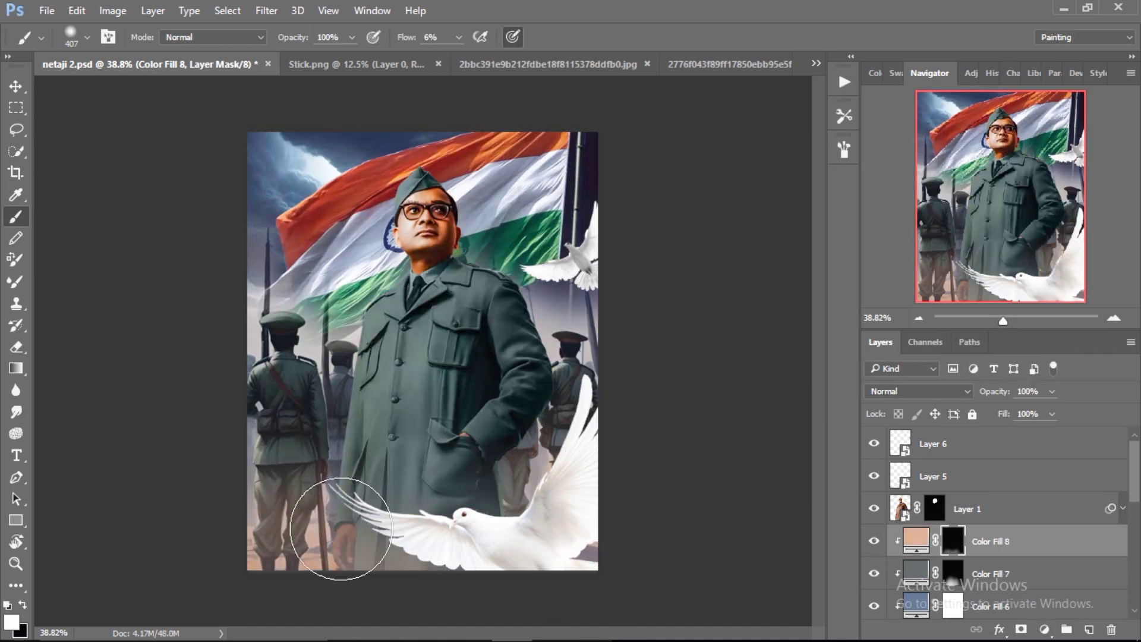
left_click_drag(331, 522, 404, 502)
key("bracketleft")
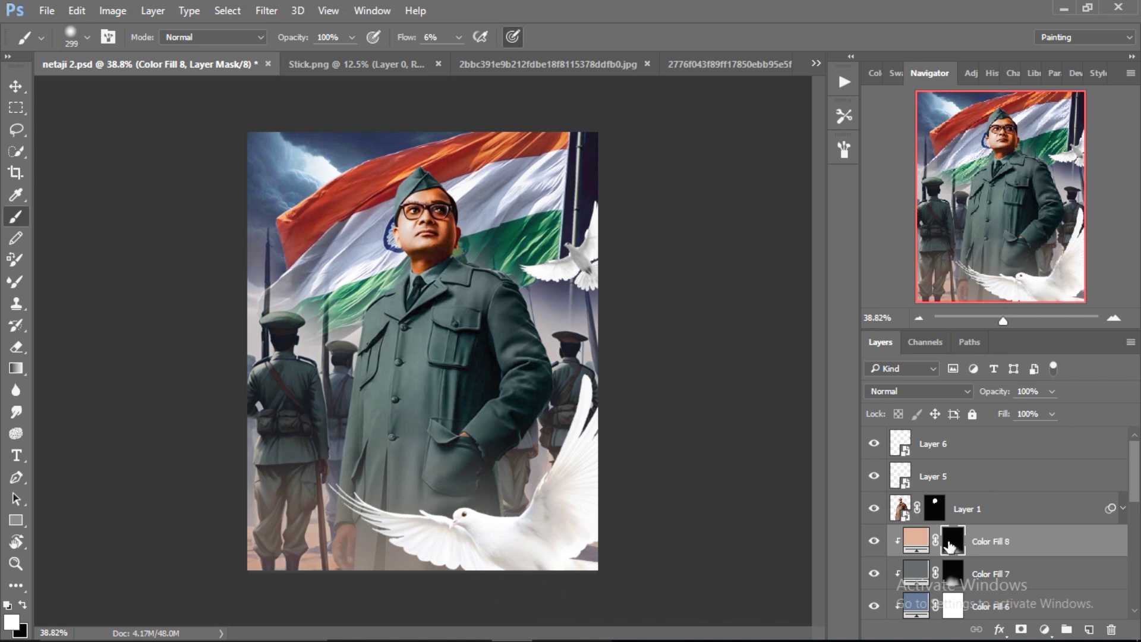
Tilt the lower dove on Layer 5 and nudge it slightly right and up.
left_click(900, 475)
key("ctrl+t")
left_click_drag(753, 383, 725, 346)
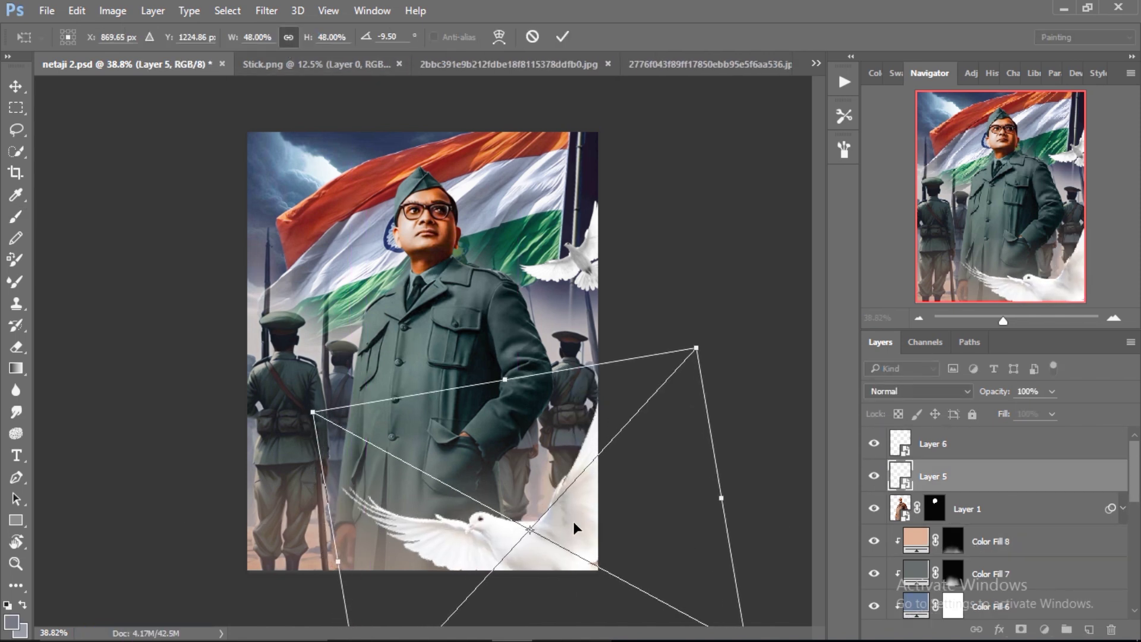
left_click_drag(570, 505, 586, 522)
left_click_drag(717, 339, 722, 348)
left_click_drag(586, 523, 580, 515)
key("Return")
key("b")
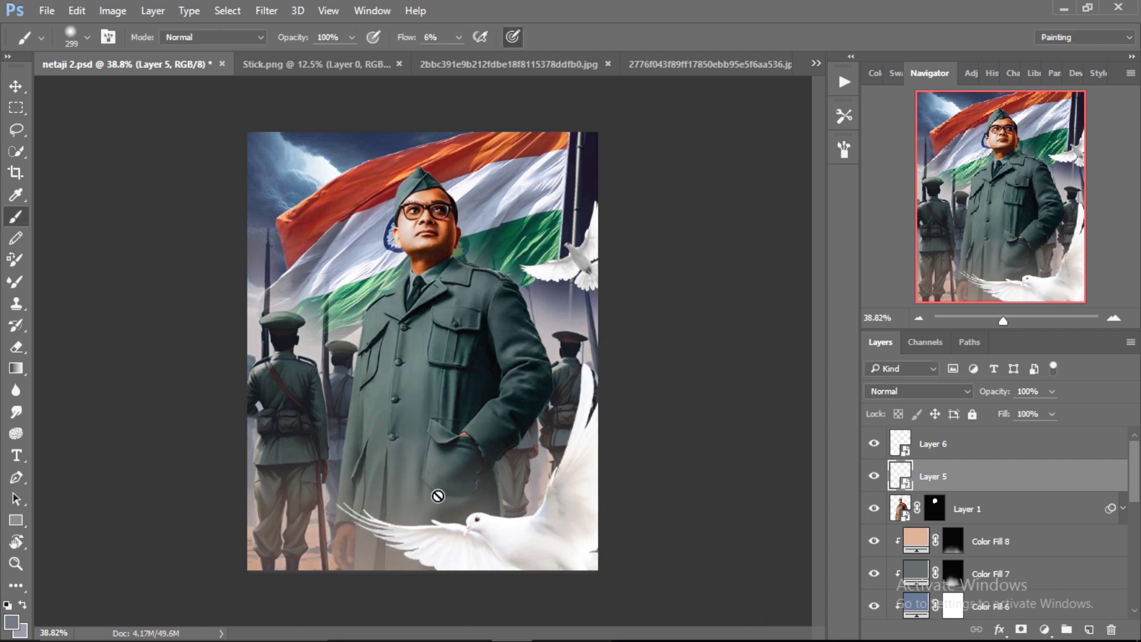
scroll(1136, 484, "down", 1)
Group the man's layers into a netaji group placed just below Layer 1.
left_click(1125, 502)
right_click(1017, 501)
left_click(775, 354)
scroll(1135, 526, "down", 3)
right_click(1049, 537)
left_click(1010, 547)
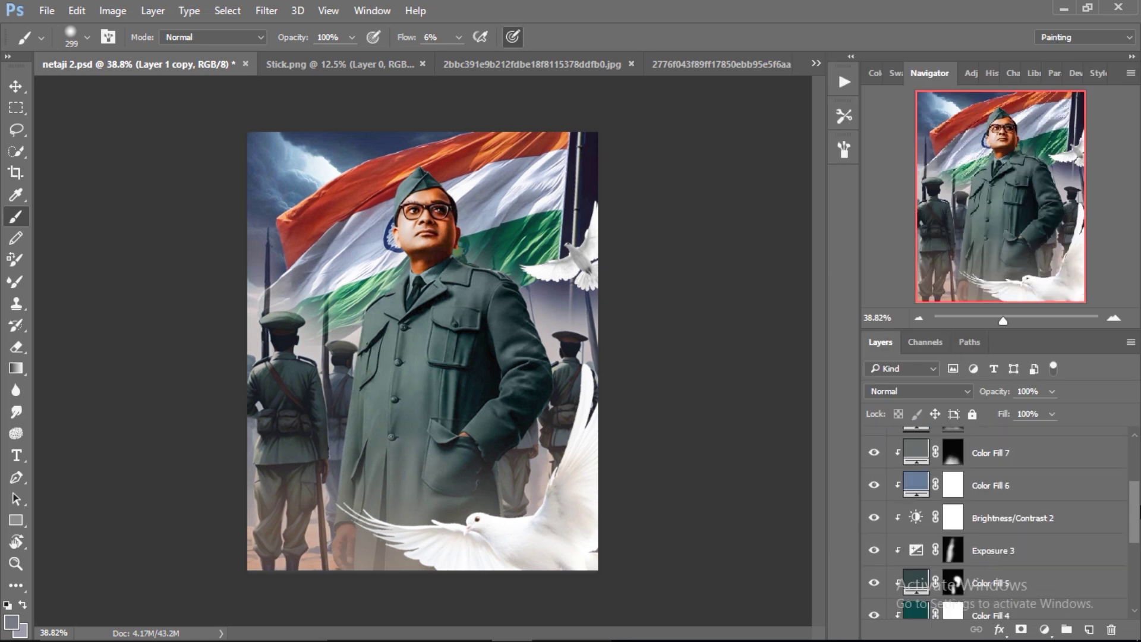
scroll(918, 516, "up", 3)
key("ctrl+g")
left_click_drag(918, 511, 909, 502)
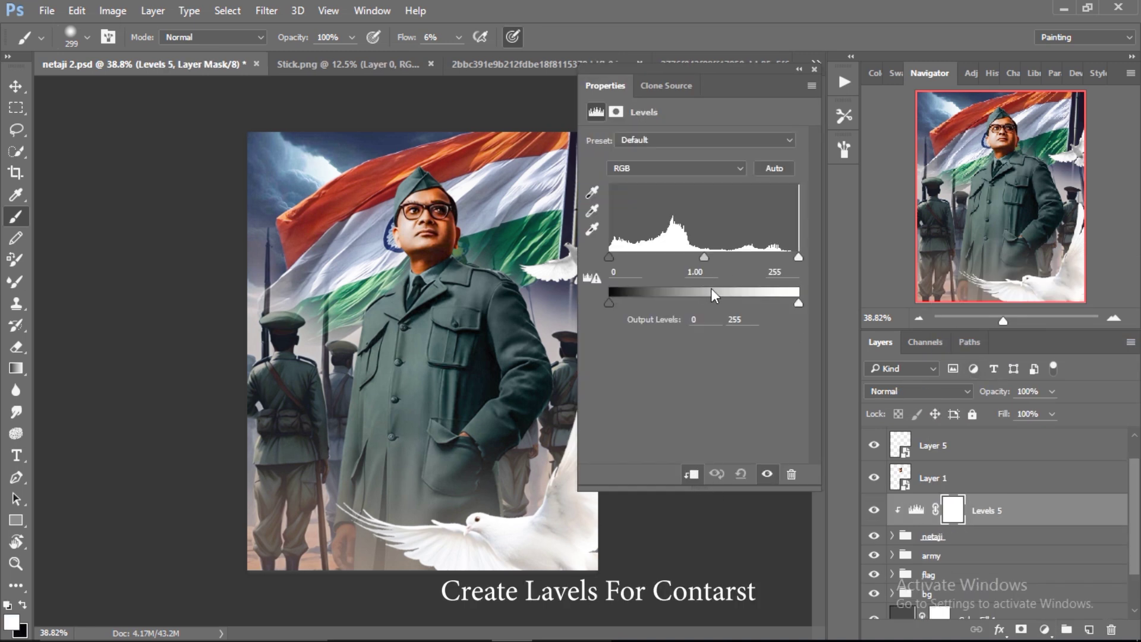
Try a Levels output white adjustment, then delete the Levels 5 layer.
double_click(741, 319)
type("0.96")
key("Return")
left_click_drag(918, 510, 1110, 629)
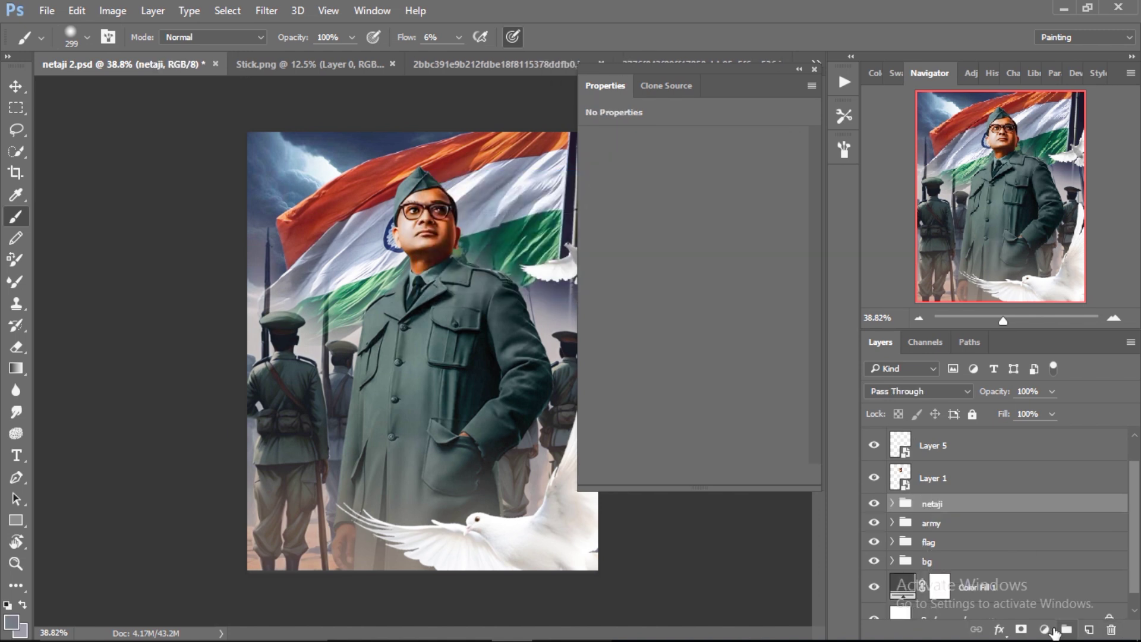
Try a brightening Exposure adjustment clipped to netaji, then delete Exposure 4.
left_click(1054, 633)
left_click(962, 368)
left_click(717, 473)
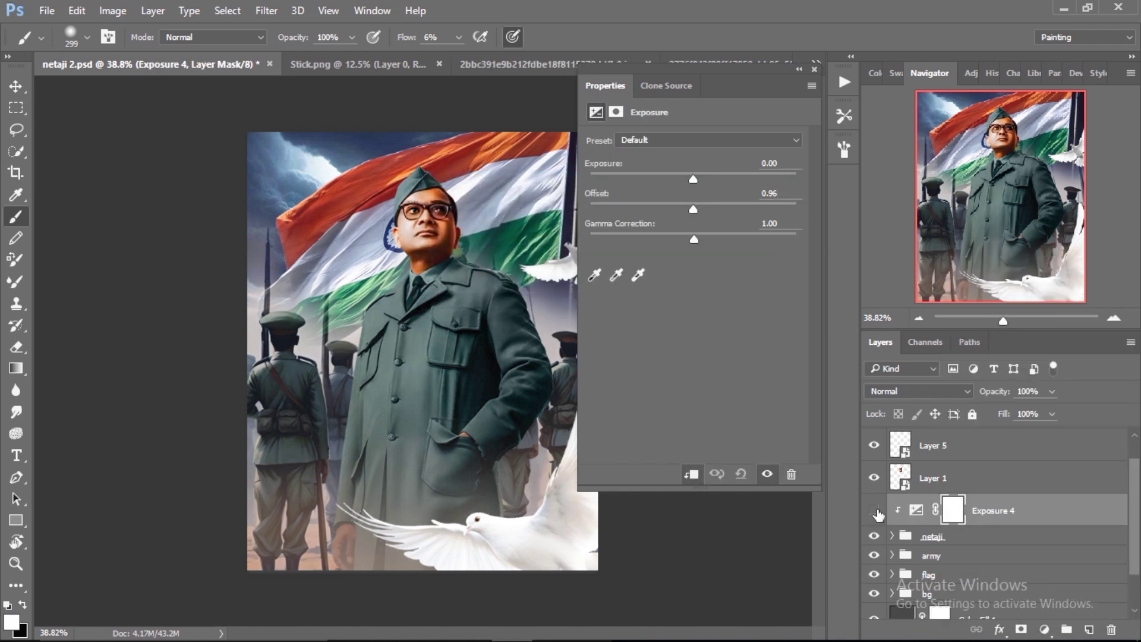
left_click_drag(693, 209, 780, 237)
left_click(1110, 630)
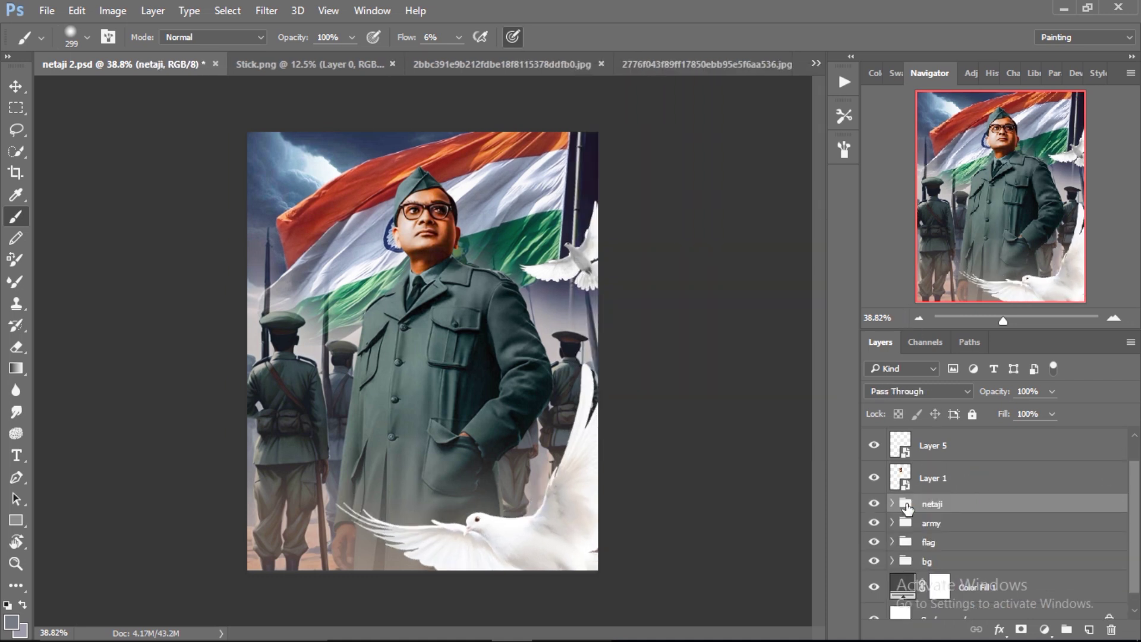
Add a light grey (#e8e7e7) Solid Color fill layer and invert its mask to black.
left_click(1044, 630)
left_click(985, 265)
type("e8e7e7")
left_click(1044, 133)
key("b")
left_click(939, 510)
key("ctrl+i")
Zoom in on the man's coat and set a soft white brush to 2% flow.
left_click(86, 37)
key("Escape")
key("z")
scroll(543, 315, "up", 5)
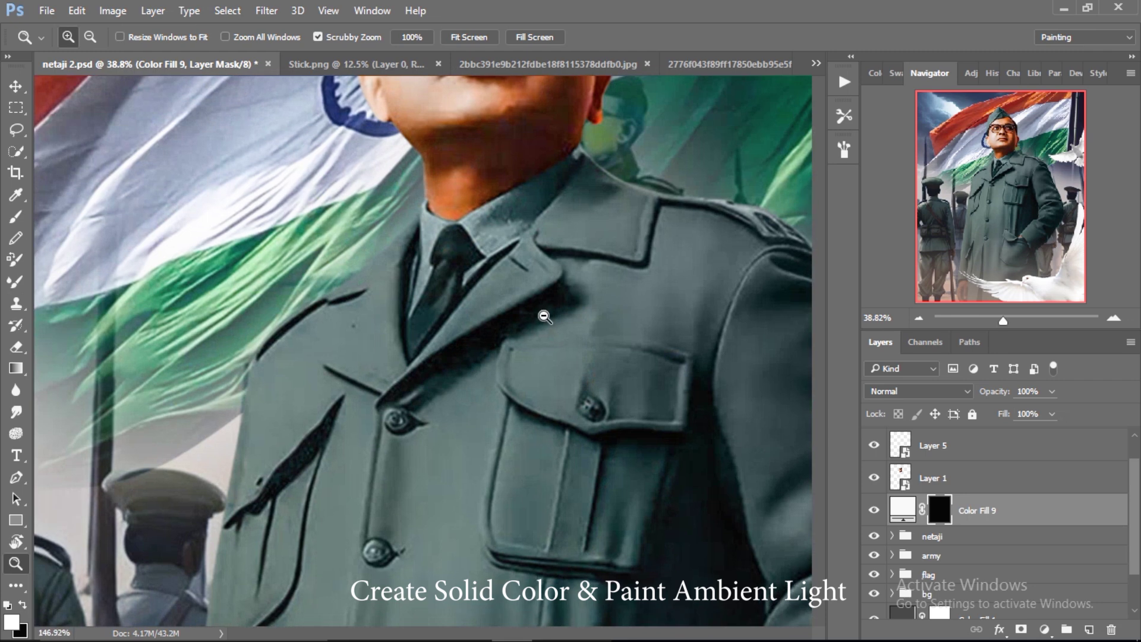
key("b")
scroll(400, 373, "down", 1)
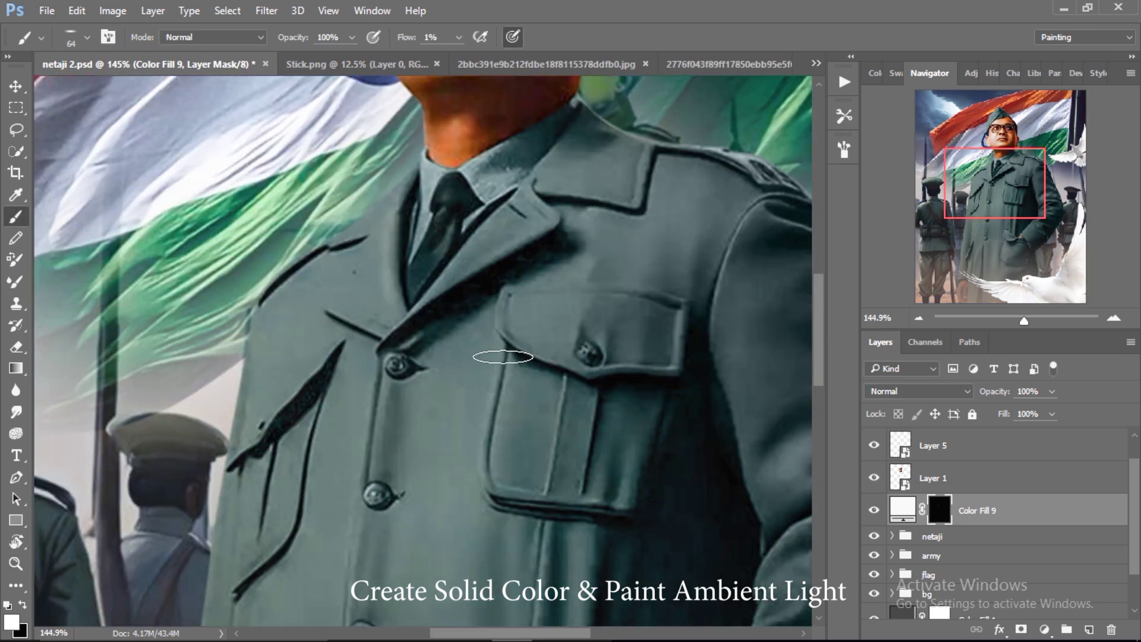
scroll(395, 380, "down", 2)
scroll(381, 357, "down", 1)
scroll(374, 332, "up", 2)
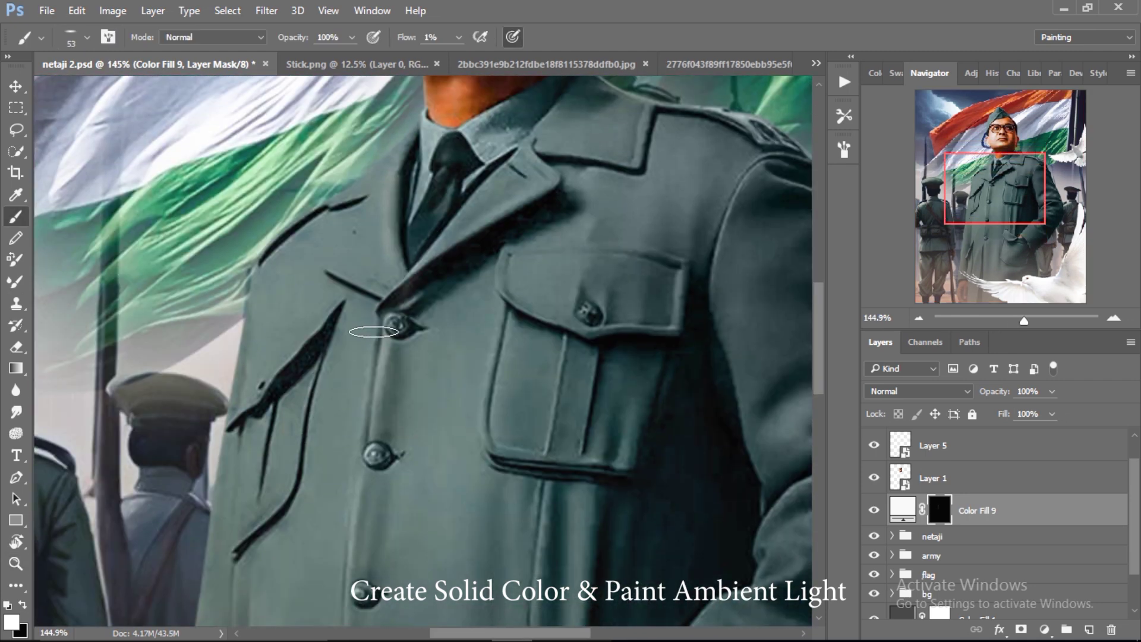
scroll(261, 294, "down", 3)
scroll(235, 485, "down", 3)
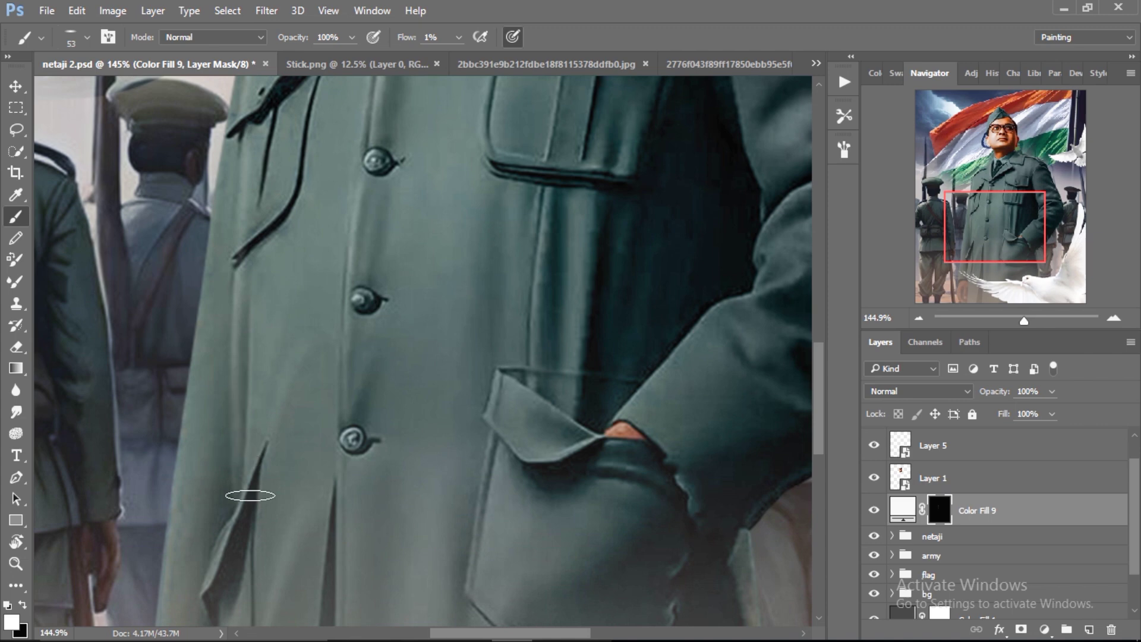
scroll(293, 390, "up", 3)
scroll(249, 548, "up", 3)
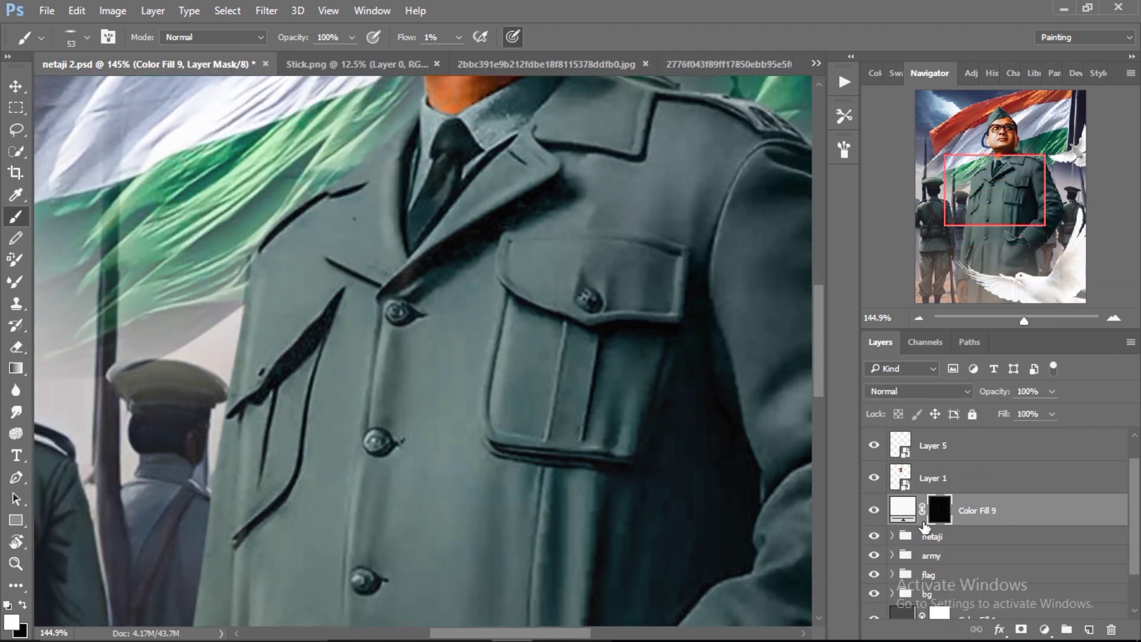
left_click_drag(404, 39, 410, 43)
Paint soft ambient light onto the coat and the pocket's left edge.
left_click(530, 352)
scroll(527, 301, "up", 2)
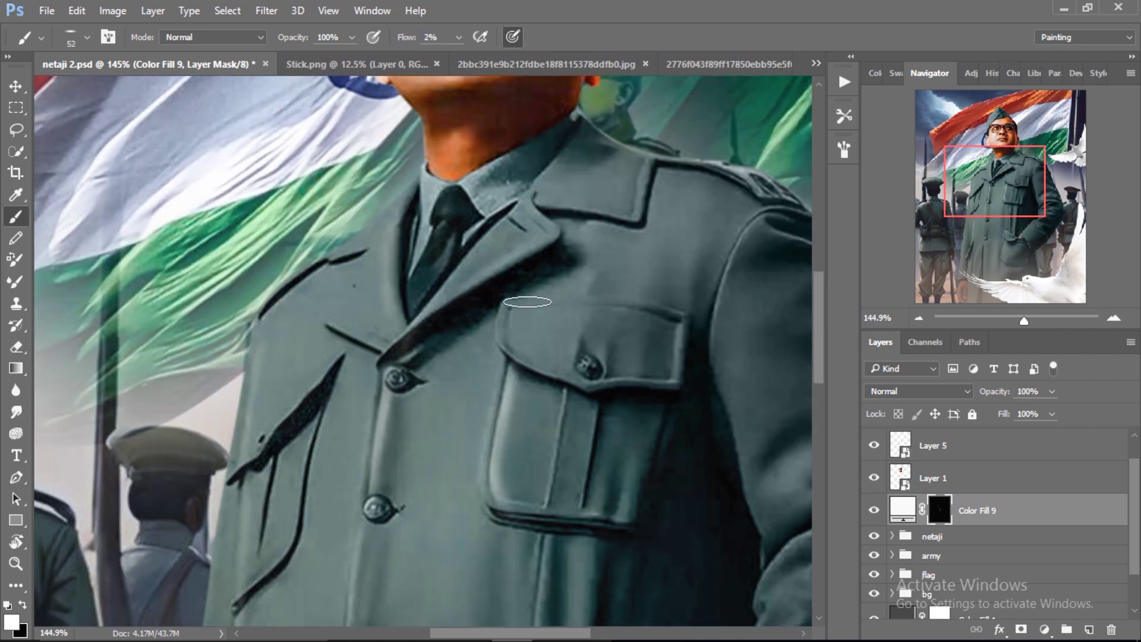
scroll(544, 386, "down", 4)
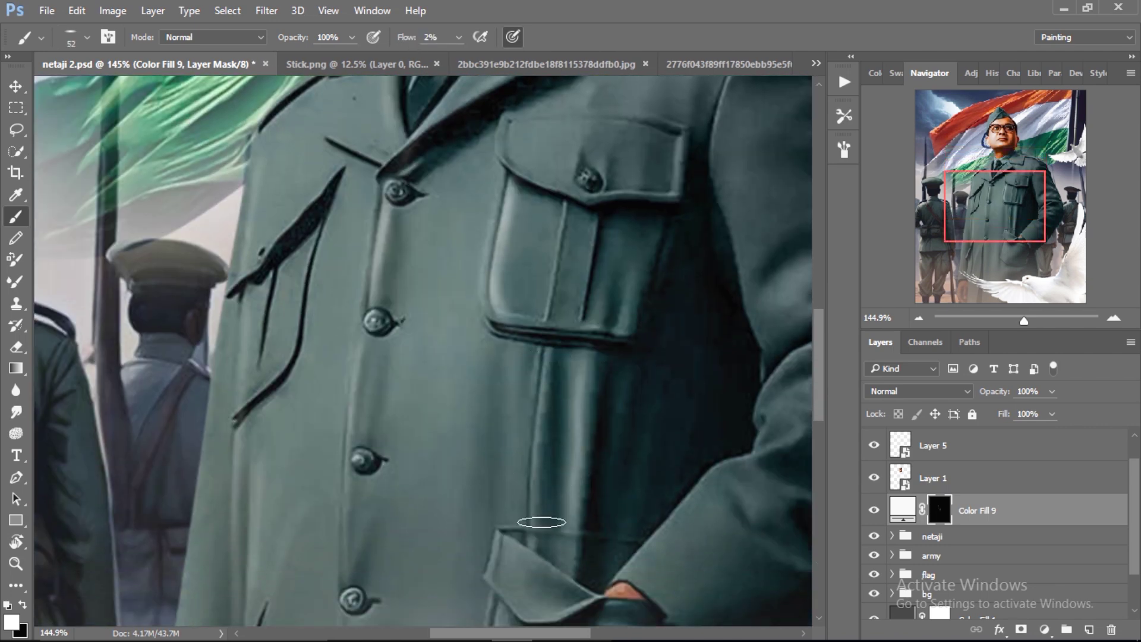
scroll(541, 522, "down", 1)
scroll(546, 284, "down", 4)
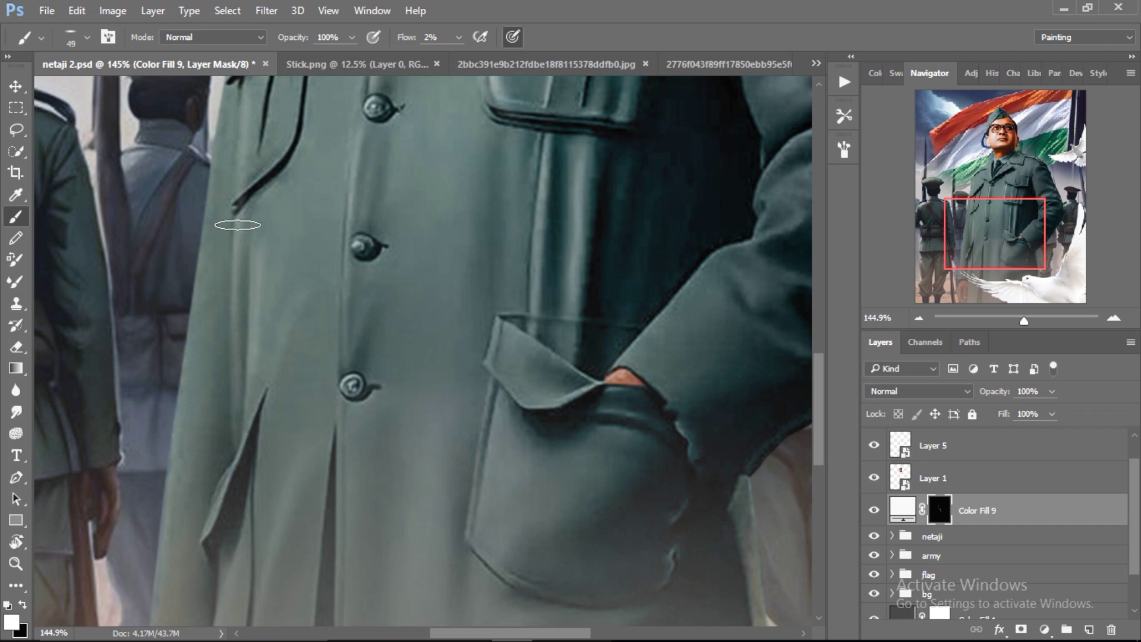
scroll(241, 249, "up", 4)
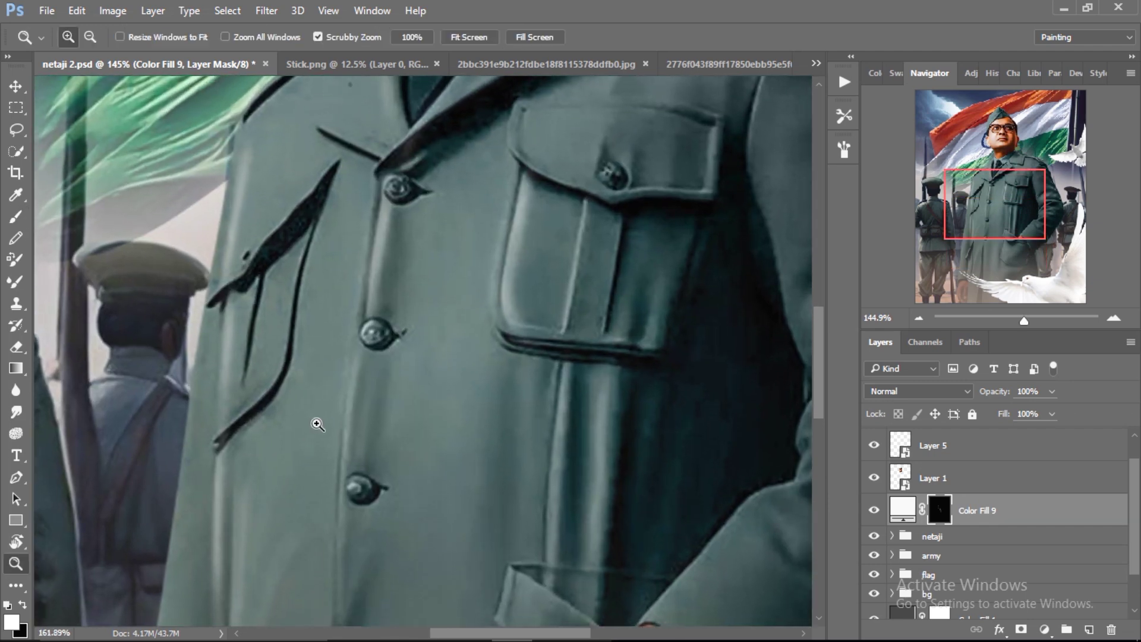
left_click_drag(316, 423, 408, 400)
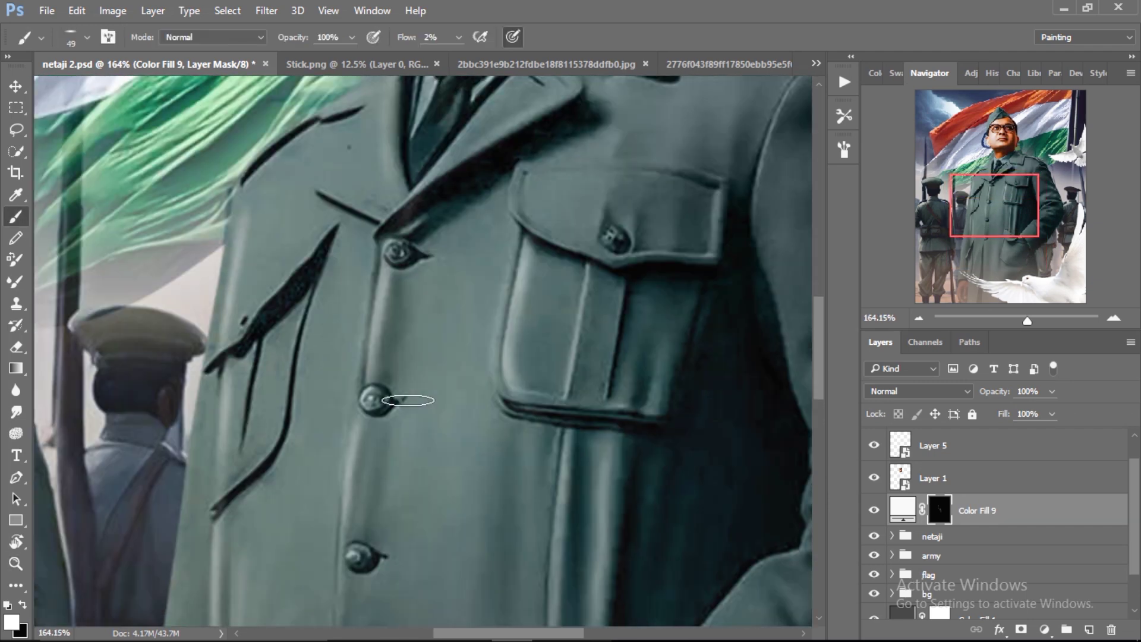
scroll(407, 400, "up", 4)
mouse_move(505, 345)
left_mouse_down()
mouse_move(415, 351)
mouse_move(496, 419)
left_mouse_up()
left_click_drag(464, 370, 471, 488)
Erase excess light from the coat with a resized eraser brush.
key("e")
right_click(479, 497)
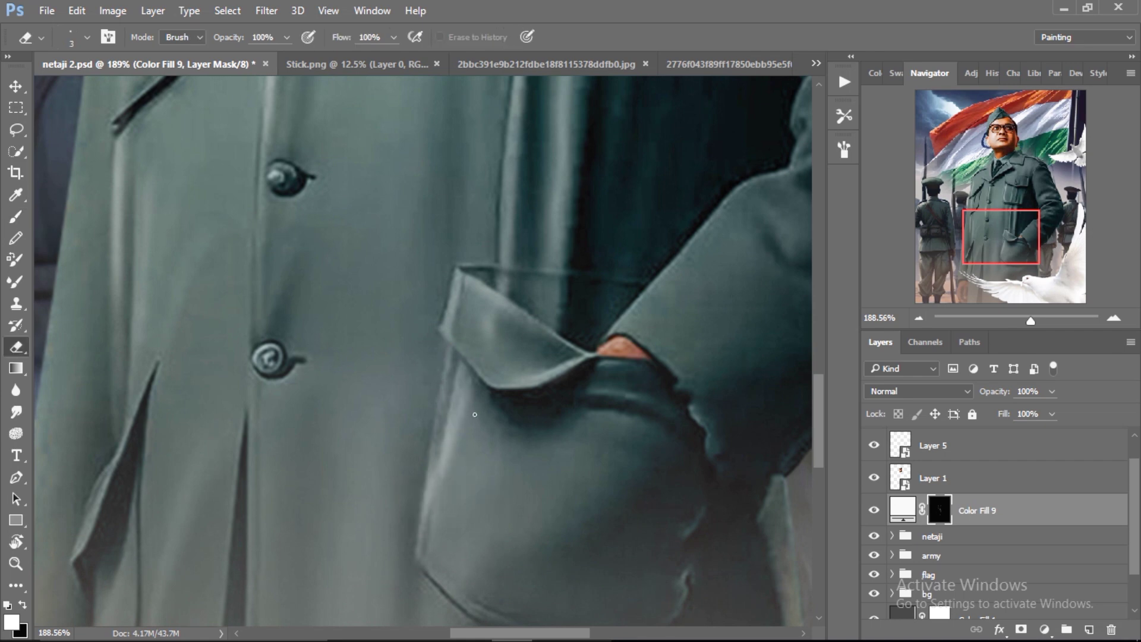
key("Escape")
scroll(416, 551, "down", 5)
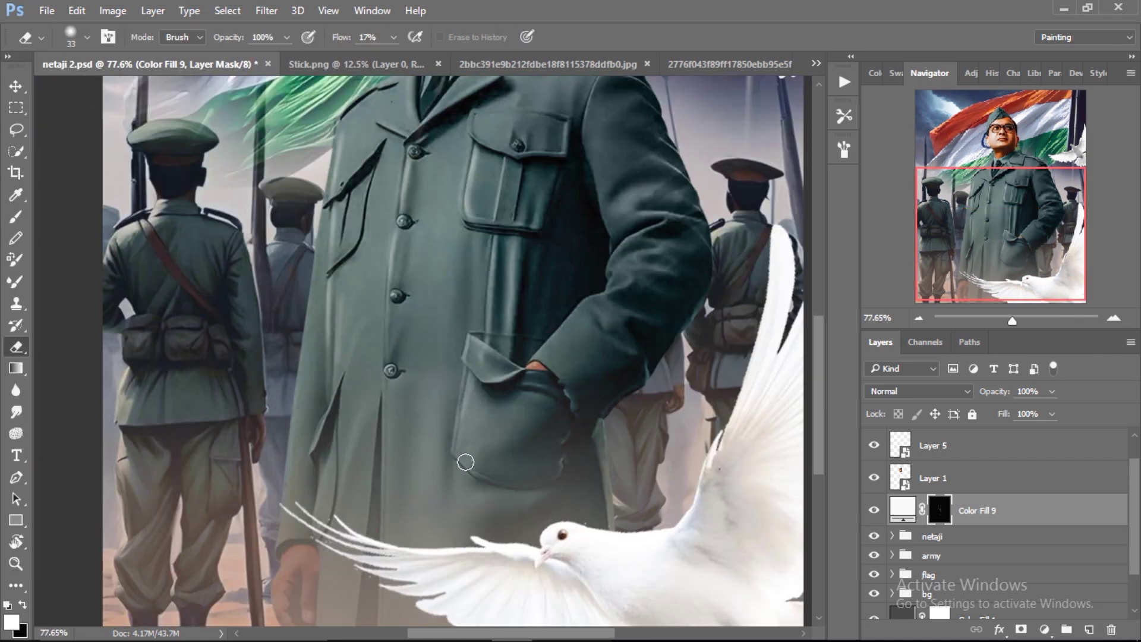
left_click_drag(458, 451, 407, 433)
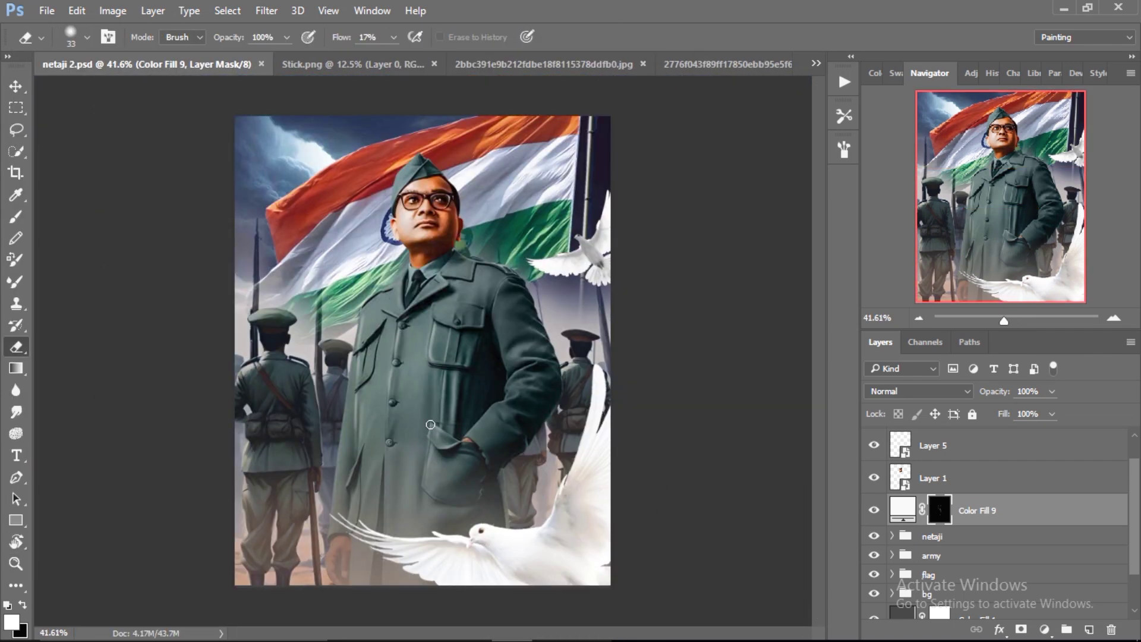
Paint more light on the chest with a larger brush, then view the whole poster.
left_click(16, 217)
scroll(476, 282, "up", 5)
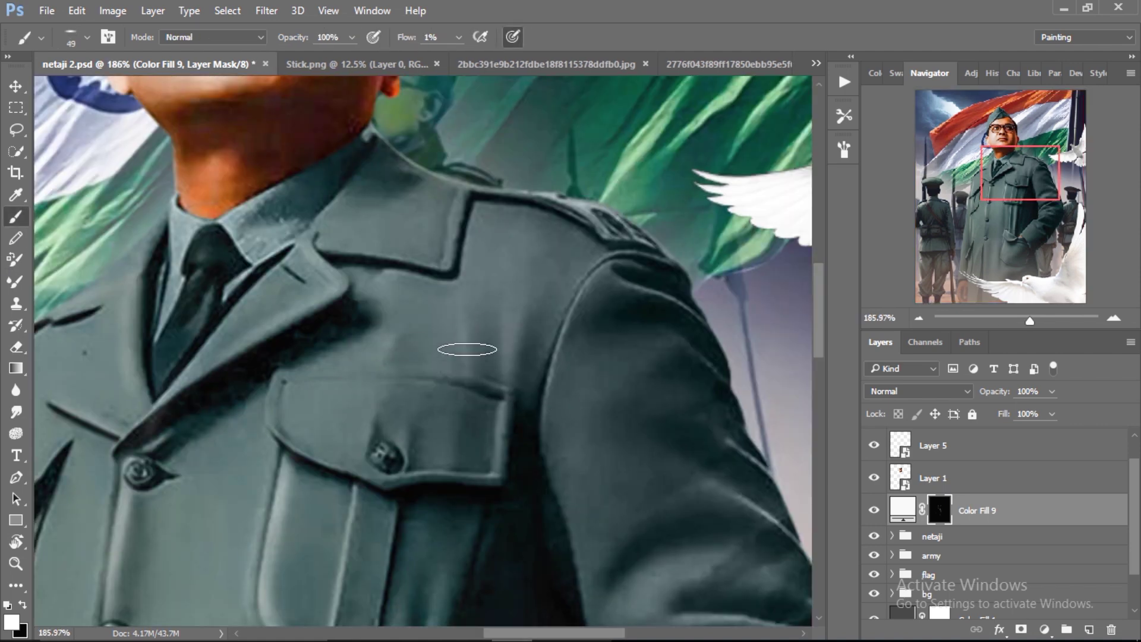
scroll(654, 345, "down", 2)
scroll(635, 400, "down", 2)
scroll(635, 400, "down", 2)
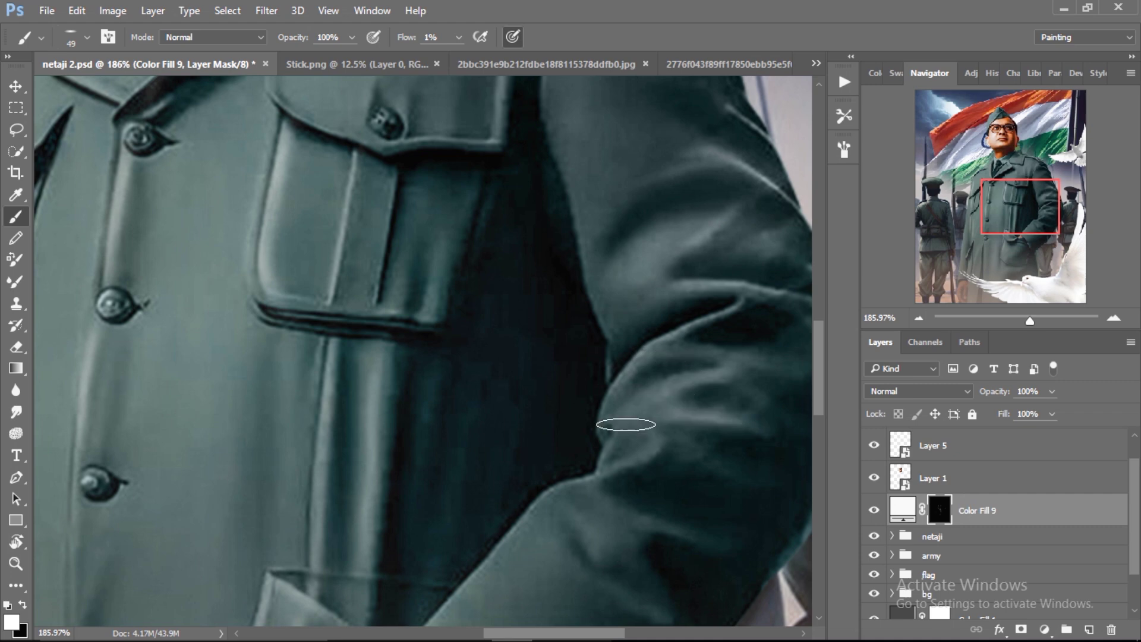
scroll(698, 413, "down", 2)
scroll(657, 450, "down", 5)
scroll(636, 319, "up", 4)
scroll(491, 324, "up", 1)
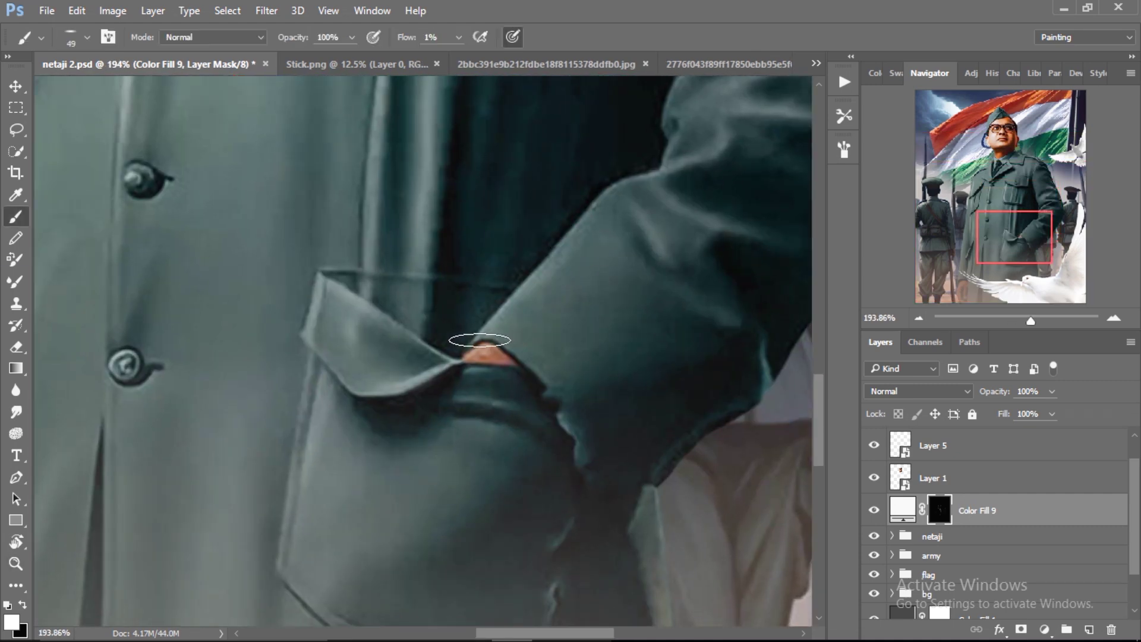
key("bracketright")
key("bracketright")
key("bracketright")
key("e")
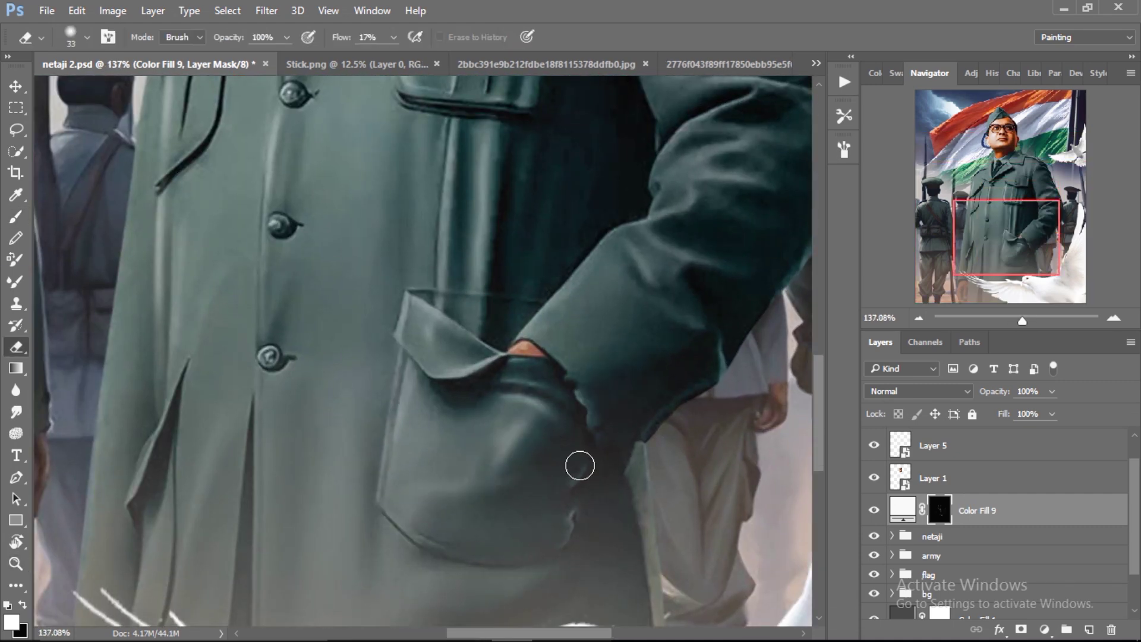
key("ctrl+0")
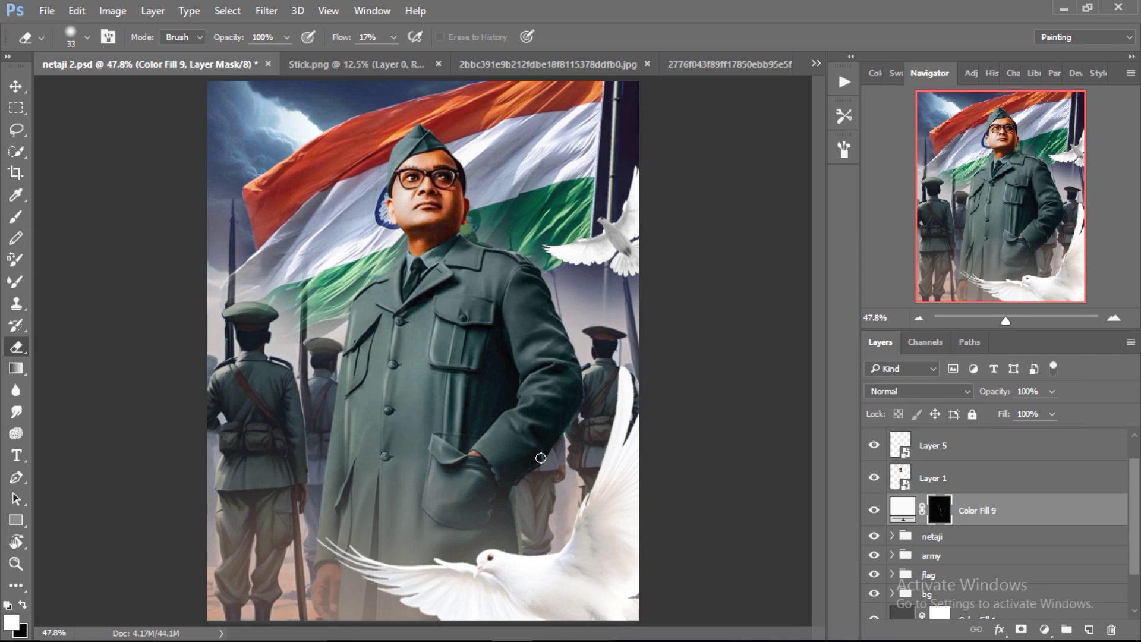
left_click_drag(554, 414, 495, 423)
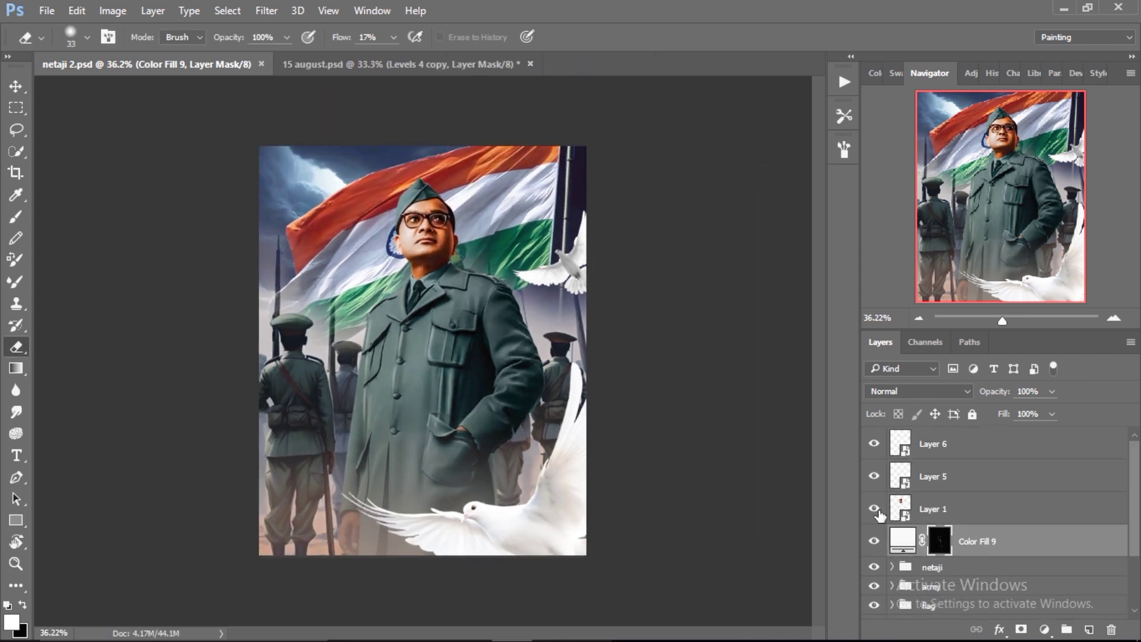
Add a Levels adjustment clipped to the netaji group.
left_click(951, 567)
left_click(1044, 629)
left_click(962, 320)
left_click(692, 474)
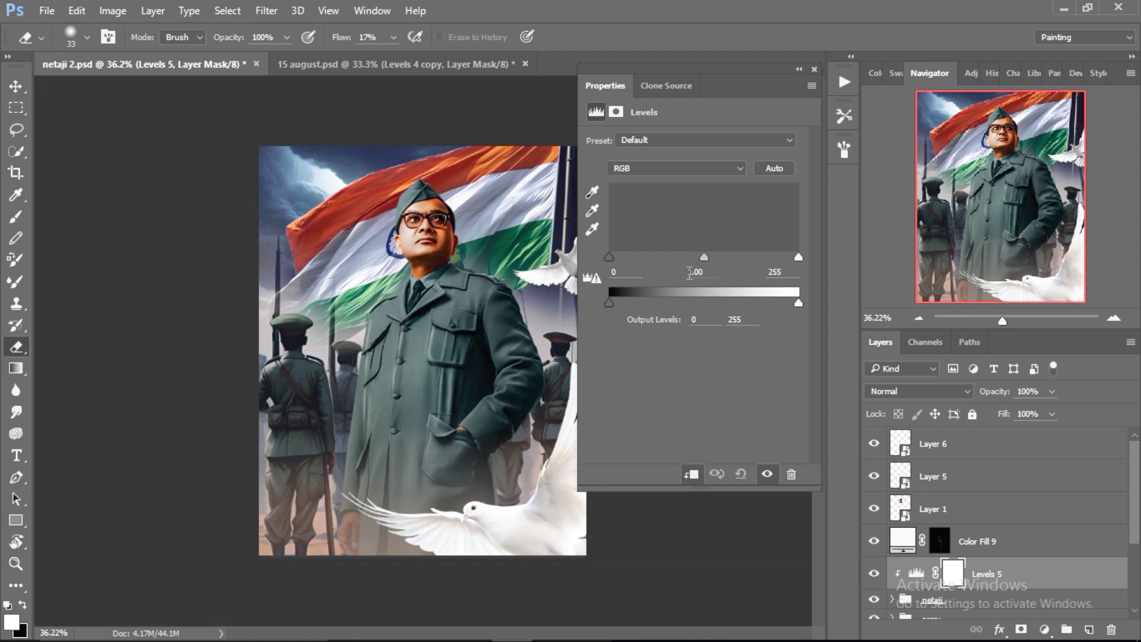
left_click(814, 69)
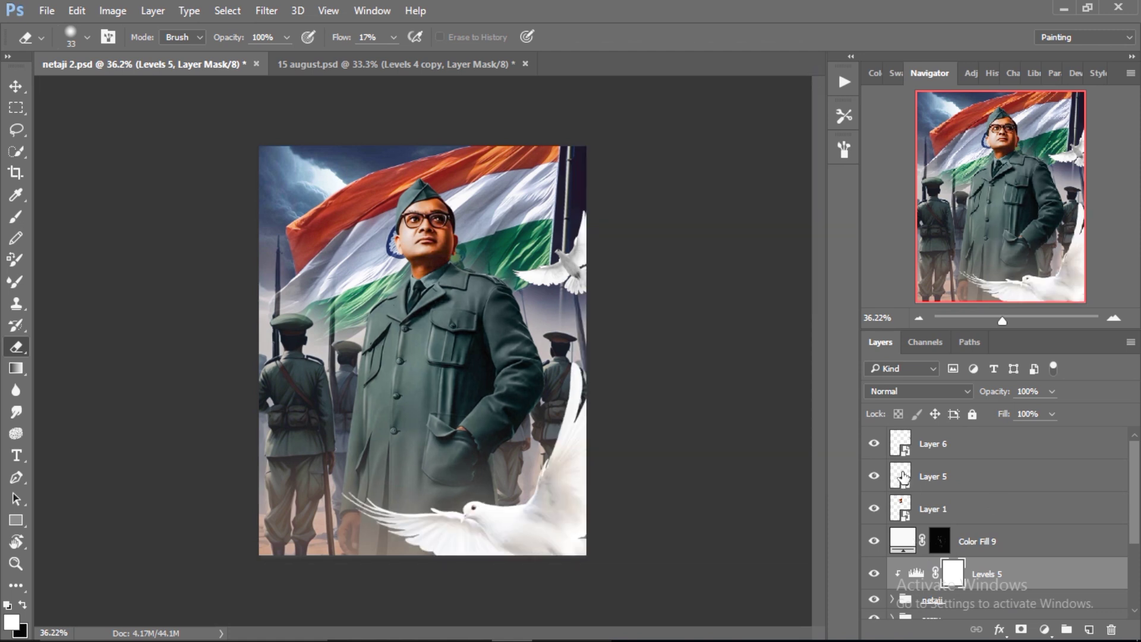
Add a clipped Levels adjustment to Layer 5 to lighten the dove.
left_click(903, 476)
left_click(1044, 629)
left_click(988, 343)
left_click(691, 475)
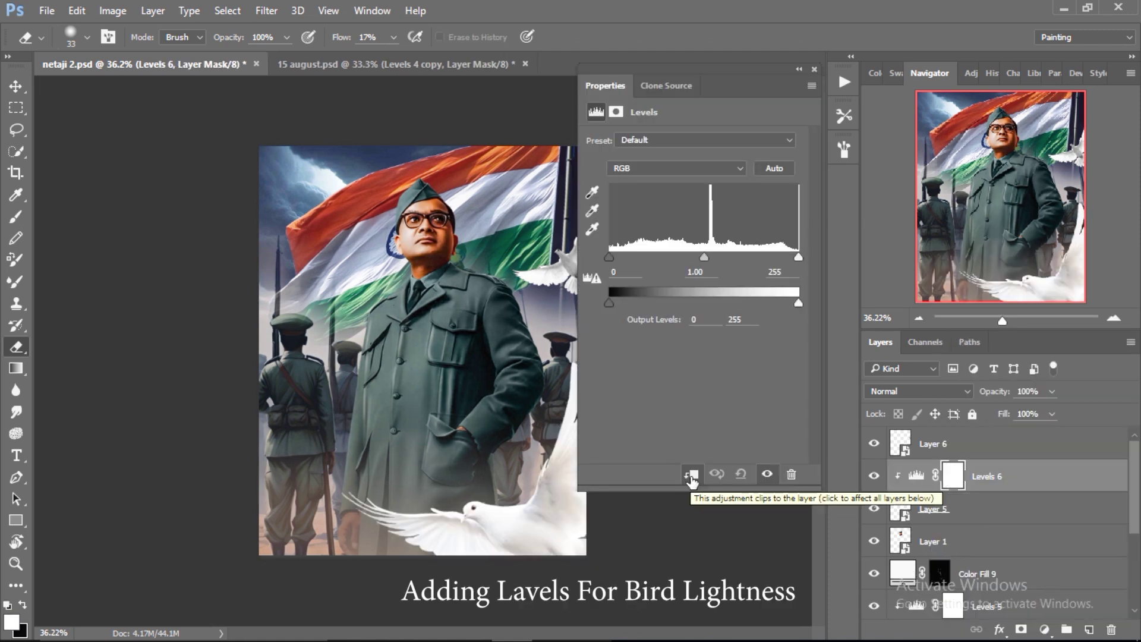
mouse_move(703, 256)
left_mouse_down()
mouse_move(778, 257)
mouse_move(748, 220)
left_mouse_up()
Add a blue-channel Curves and a Brightness/Contrast (-16, 18) adjustment to the doves.
left_click(1044, 630)
left_click(989, 357)
key("alt+5")
type("190")
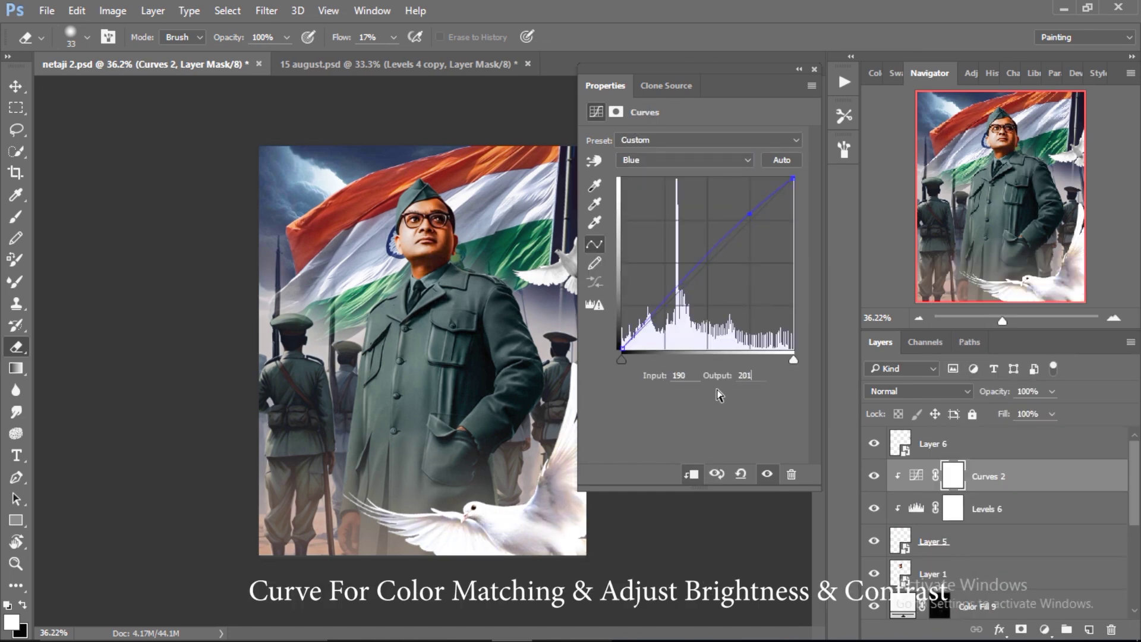
left_click(1044, 629)
left_click(988, 330)
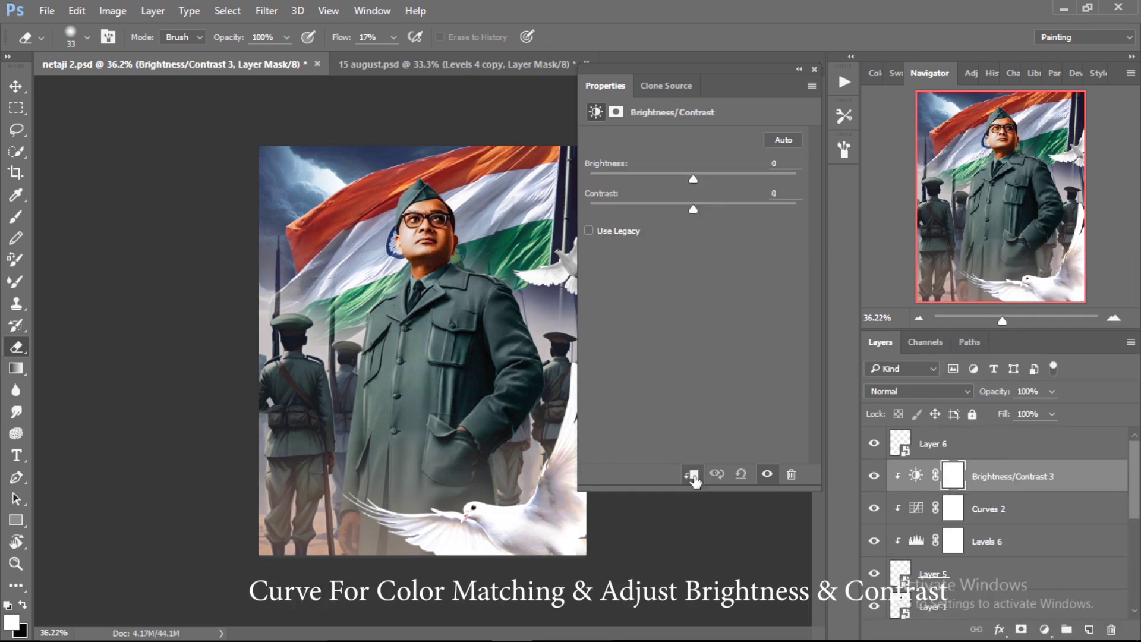
type("-16")
key("Tab")
type("18")
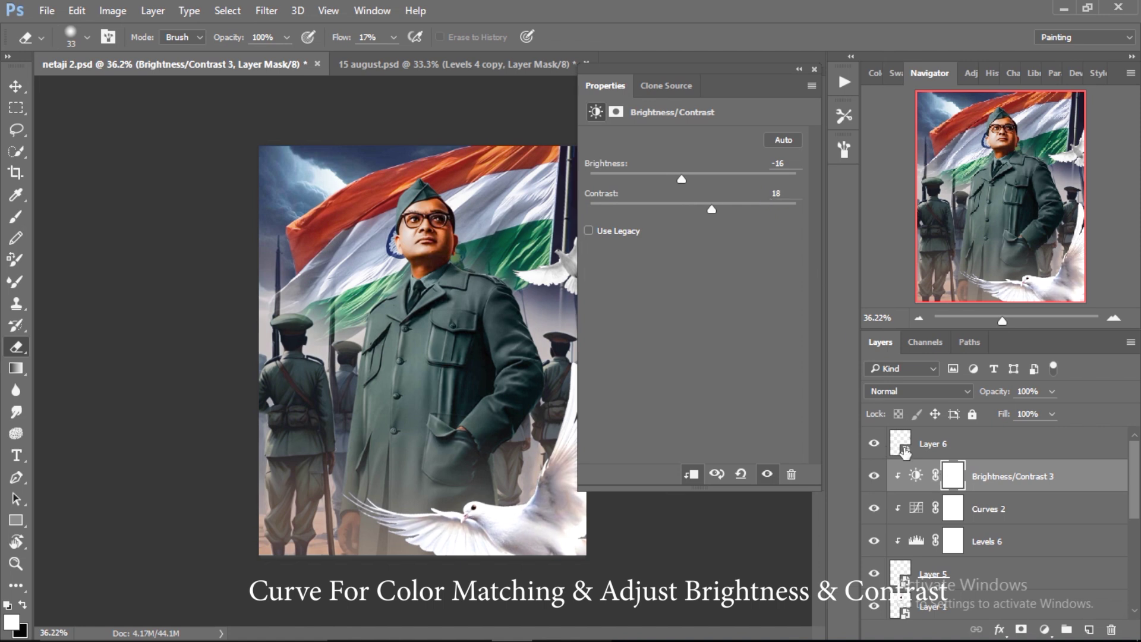
Add a clipped Levels adjustment on Layer 6 with white point 239 and save.
left_click(902, 445)
left_click(1044, 630)
left_click(988, 343)
left_click(691, 473)
left_click(678, 272)
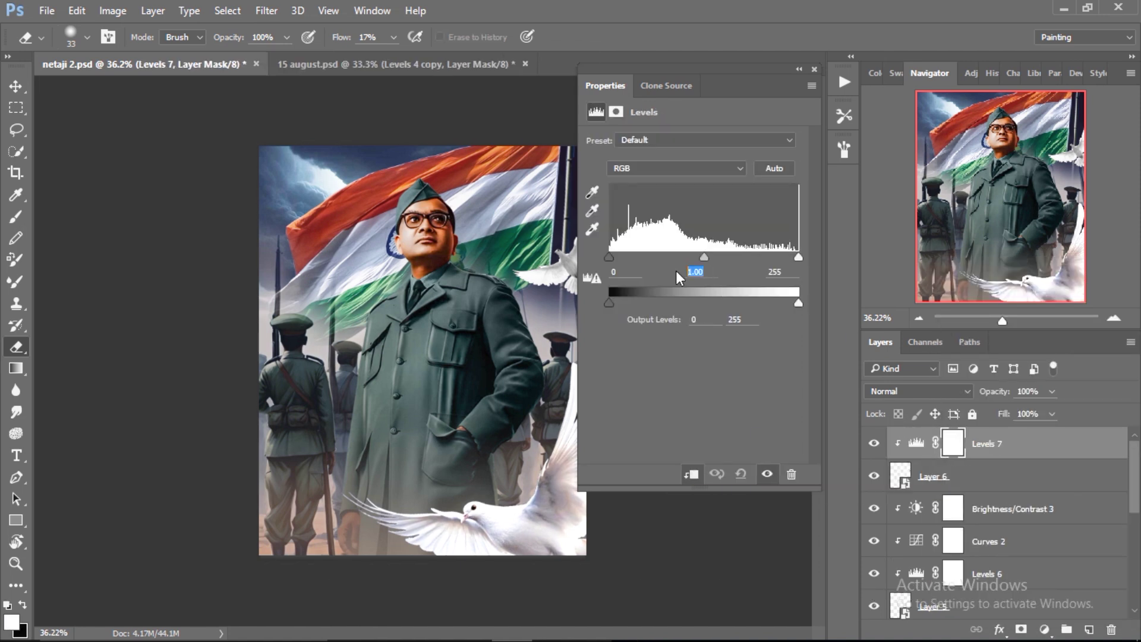
left_click(723, 263)
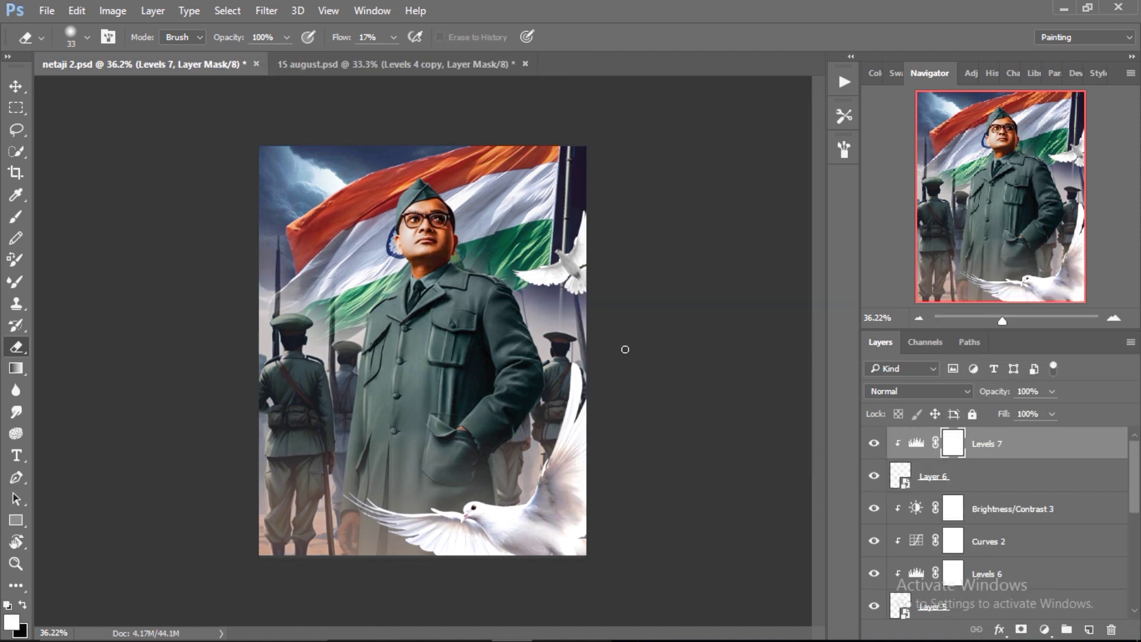
key("ctrl+s")
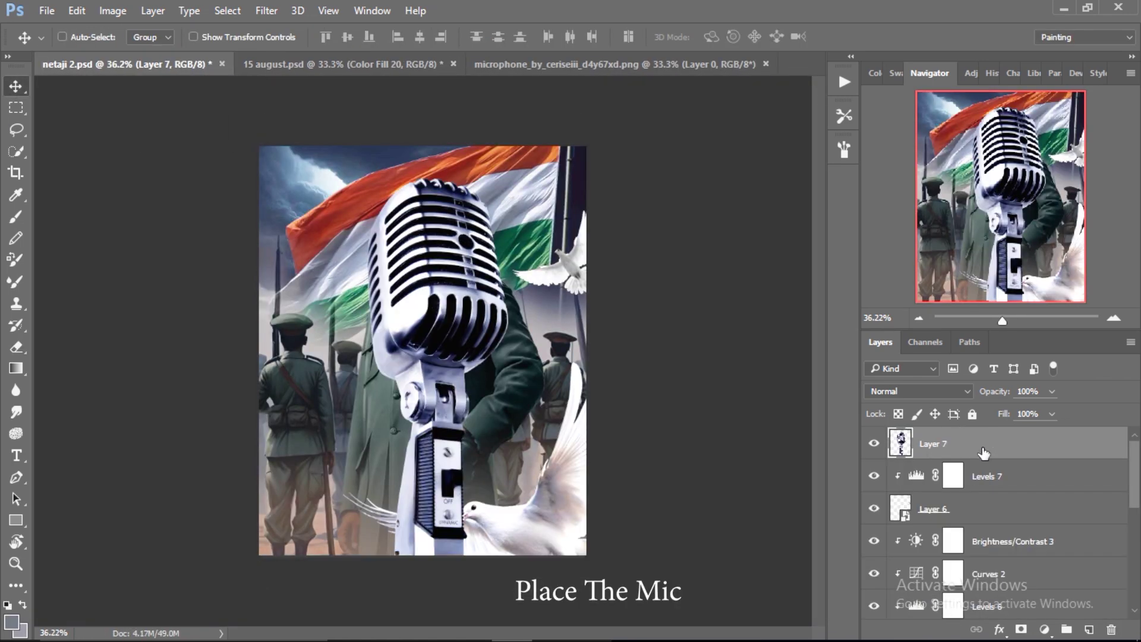
Group the doves as 'bird' and scale the microphone to 26% beside the collar.
key("ctrl+g")
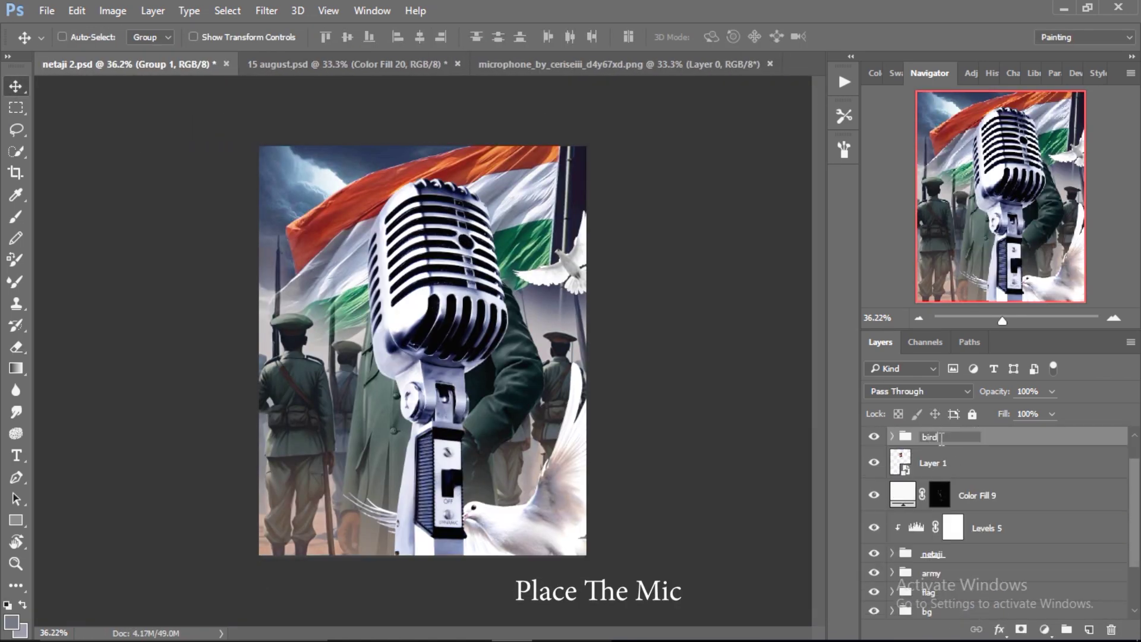
key("Return")
key("ctrl+t")
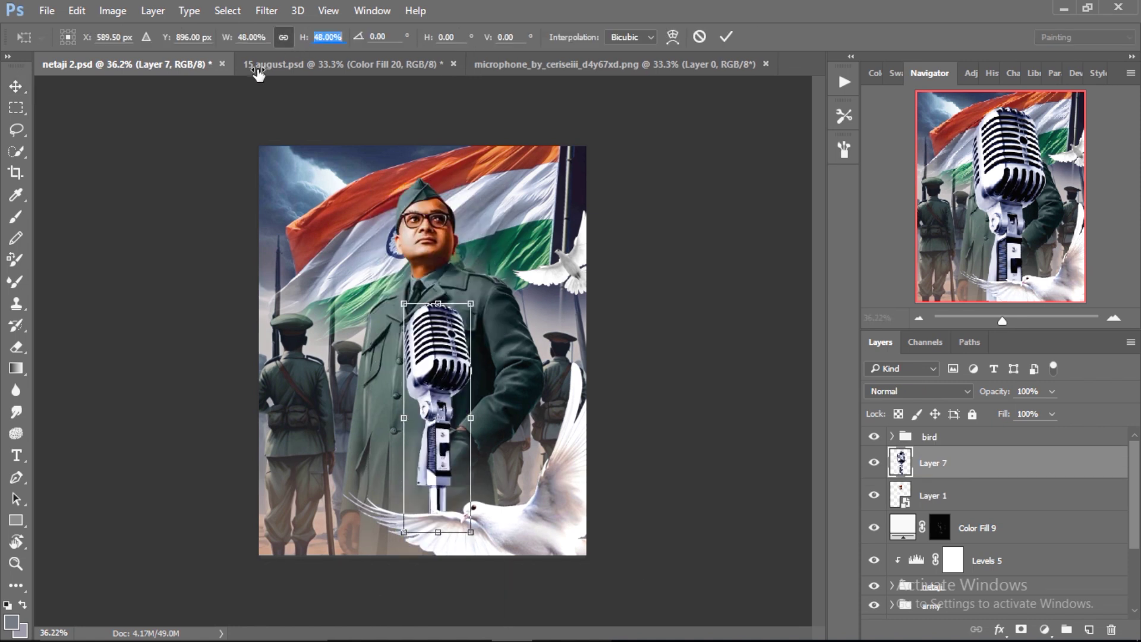
type("26")
left_click_drag(437, 416, 379, 351)
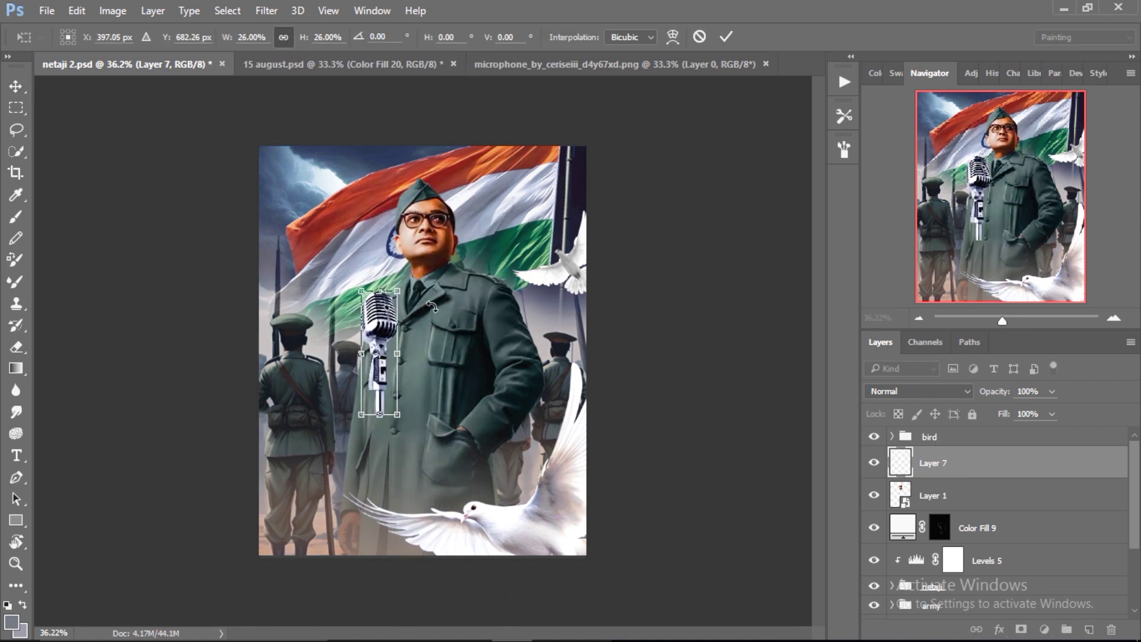
left_click_drag(432, 306, 420, 371)
key("Return")
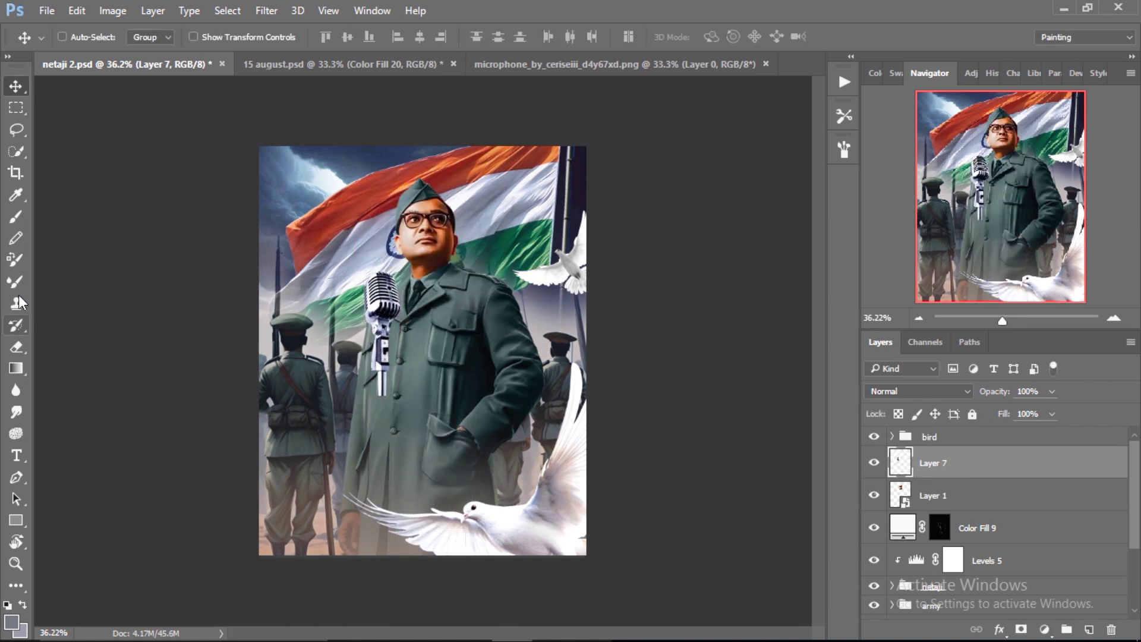
Copy the lower mic stem to a new layer and stretch it to the poster's bottom.
key("z")
mouse_move(475, 393)
left_mouse_down()
mouse_move(503, 394)
mouse_move(523, 421)
left_mouse_up()
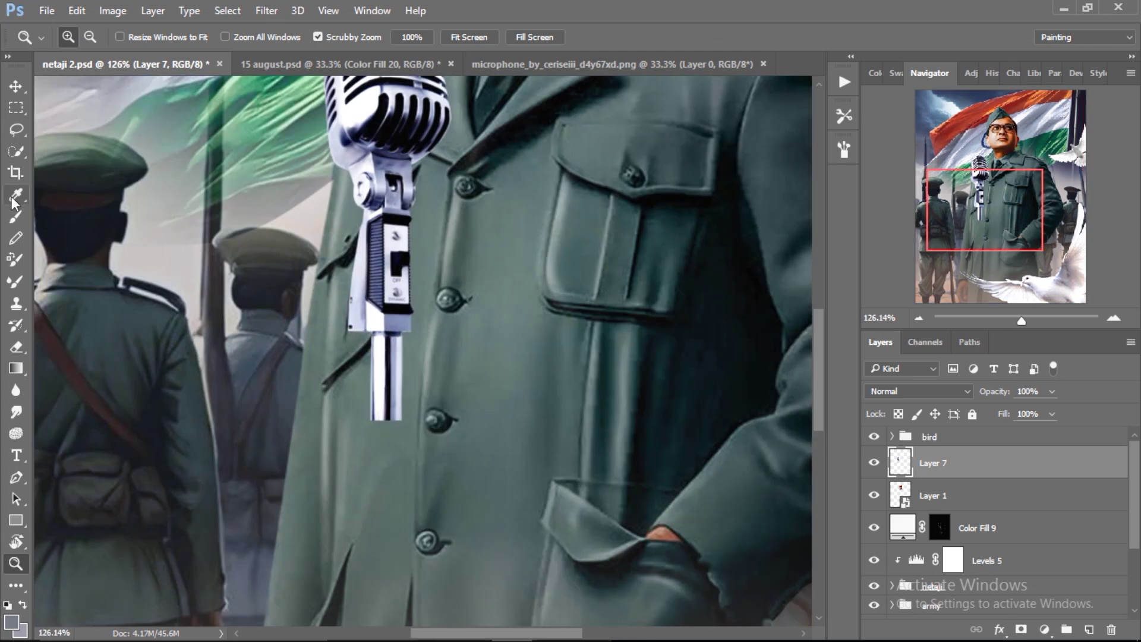
key("m")
left_click_drag(364, 342, 409, 416)
key("ctrl+j")
key("ctrl+t")
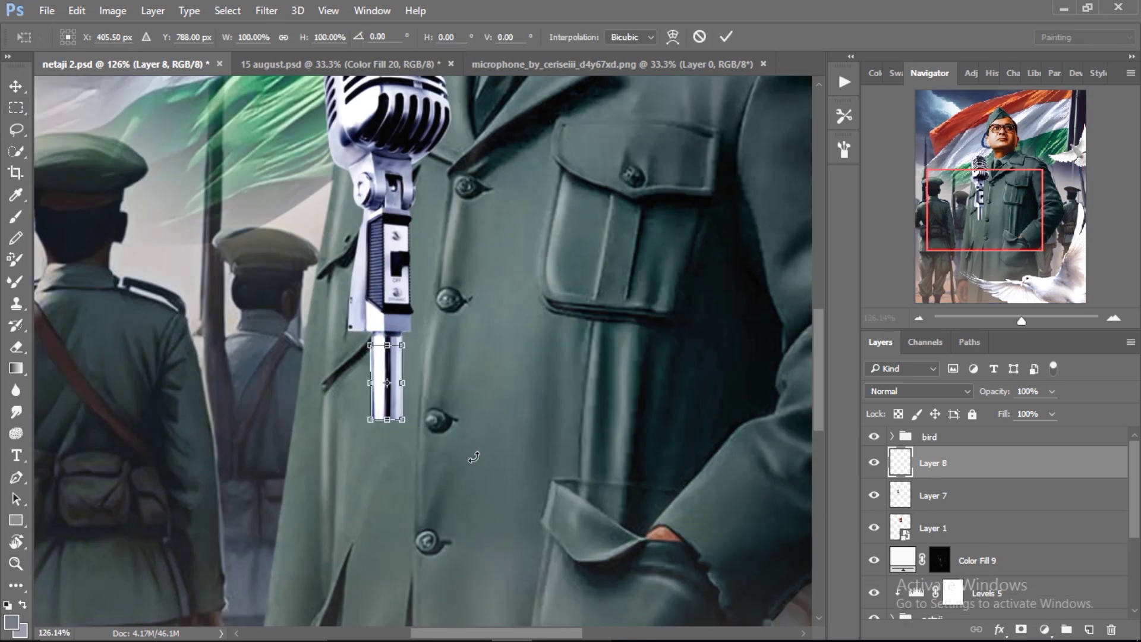
left_click_drag(819, 368, 822, 413)
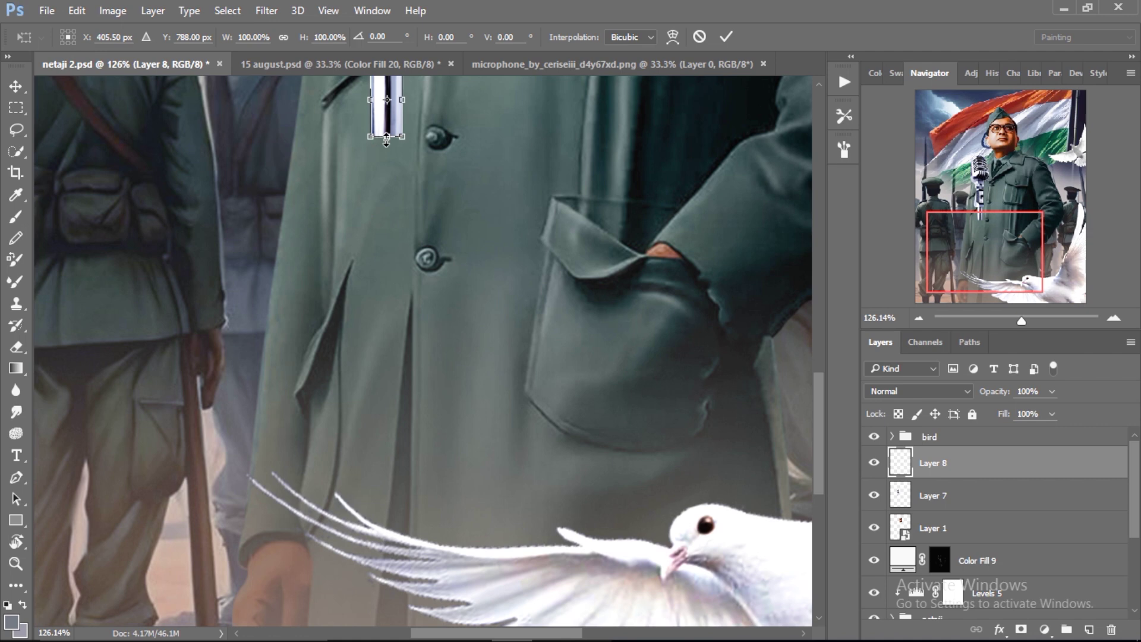
left_click_drag(387, 139, 382, 440)
key("Return")
Merge the stem into the microphone, tilt it slightly, and rename the layer.
scroll(349, 354, "down", 5)
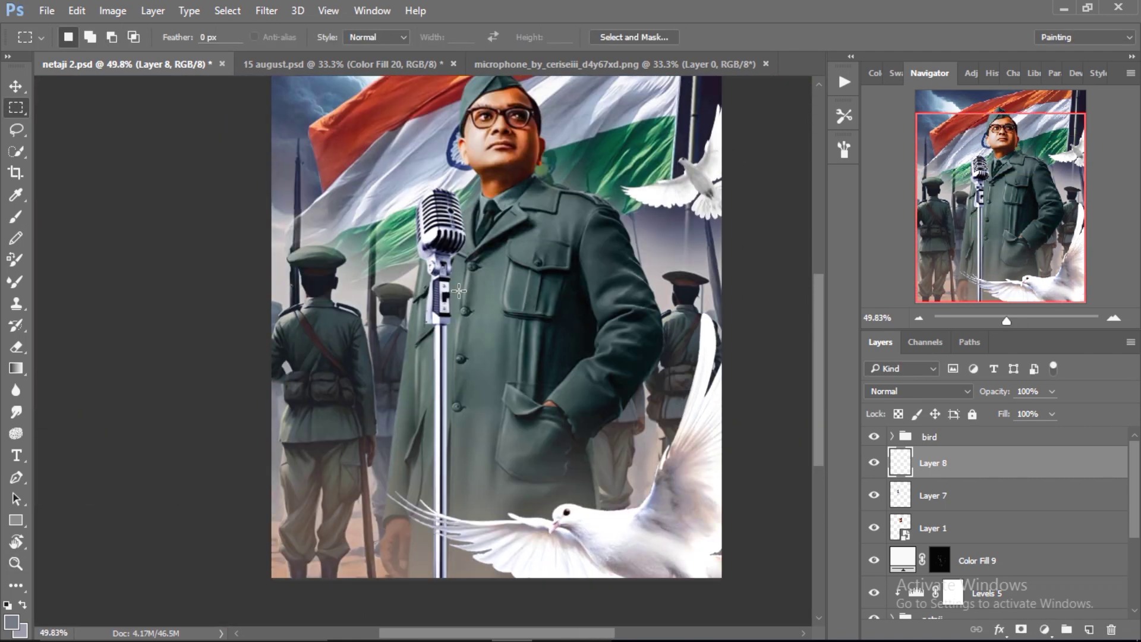
scroll(458, 290, "up", 1)
left_click(903, 496)
key("Delete")
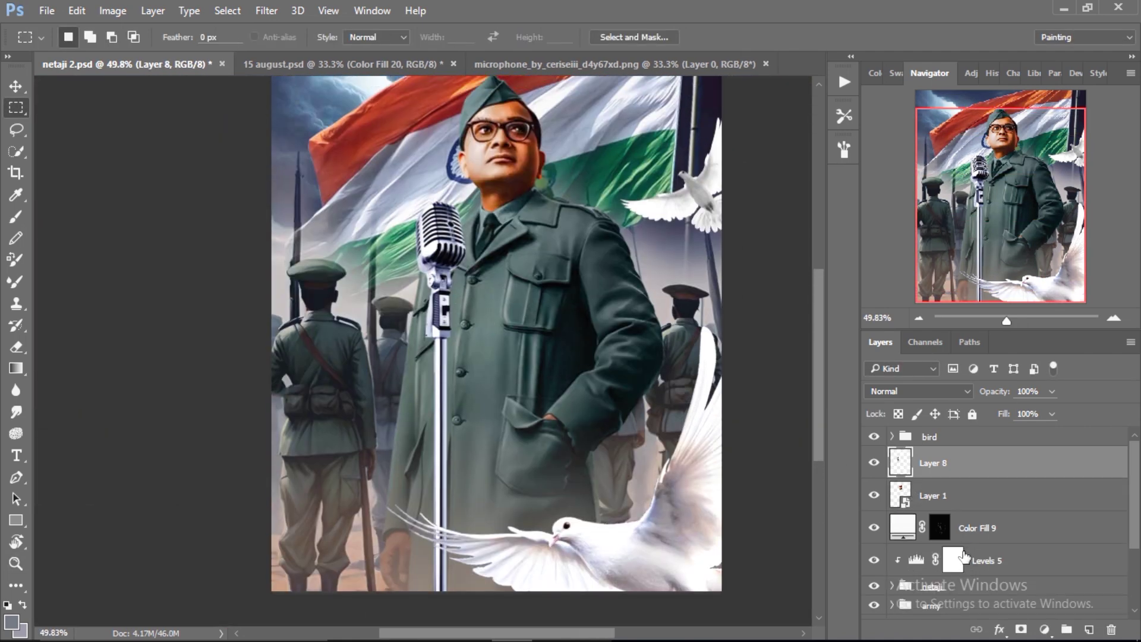
key("ctrl+t")
left_click_drag(477, 190, 486, 197)
key("Return")
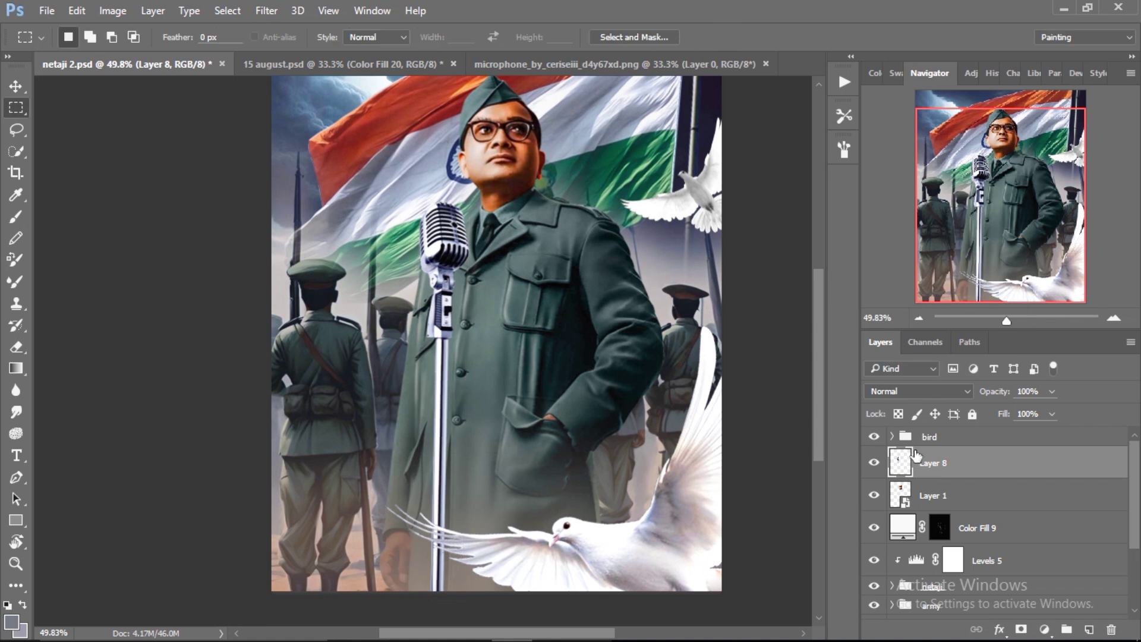
type("mic")
key("Return")
Add an Exposure adjustment of -0.48 clipped to the mic.
left_click(1043, 628)
left_click(690, 474)
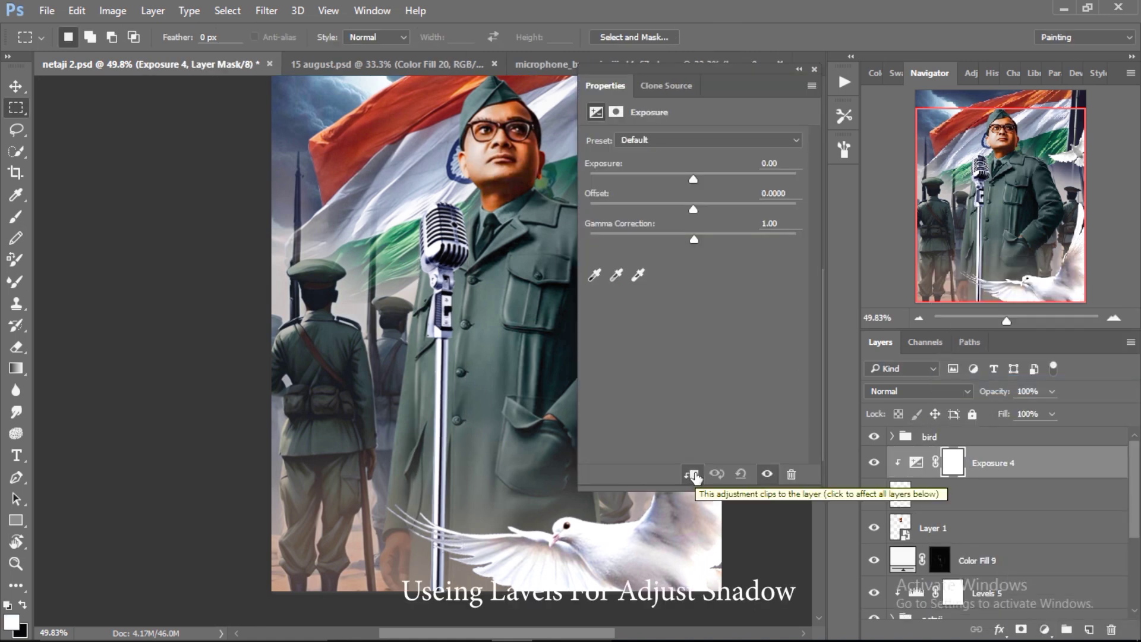
type("-0.48")
key("Return")
Add a clipped Curves adjustment with the Blue channel point input set to 92.
left_click(1044, 628)
left_click(974, 364)
left_click(691, 474)
left_click(683, 160)
left_click(654, 213)
double_click(678, 375)
type("92")
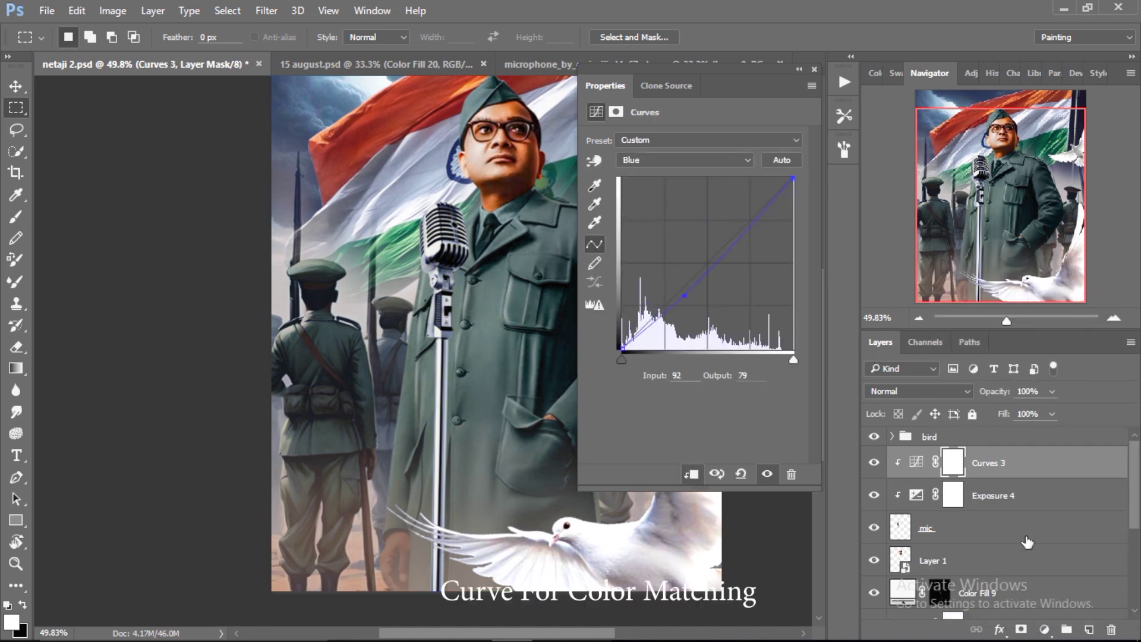
Add a second Exposure adjustment with exposure -2.19 and gamma 0.77.
left_click(1043, 629)
left_click(974, 377)
left_click_drag(777, 161, 726, 161)
type("-2.19")
key("Return")
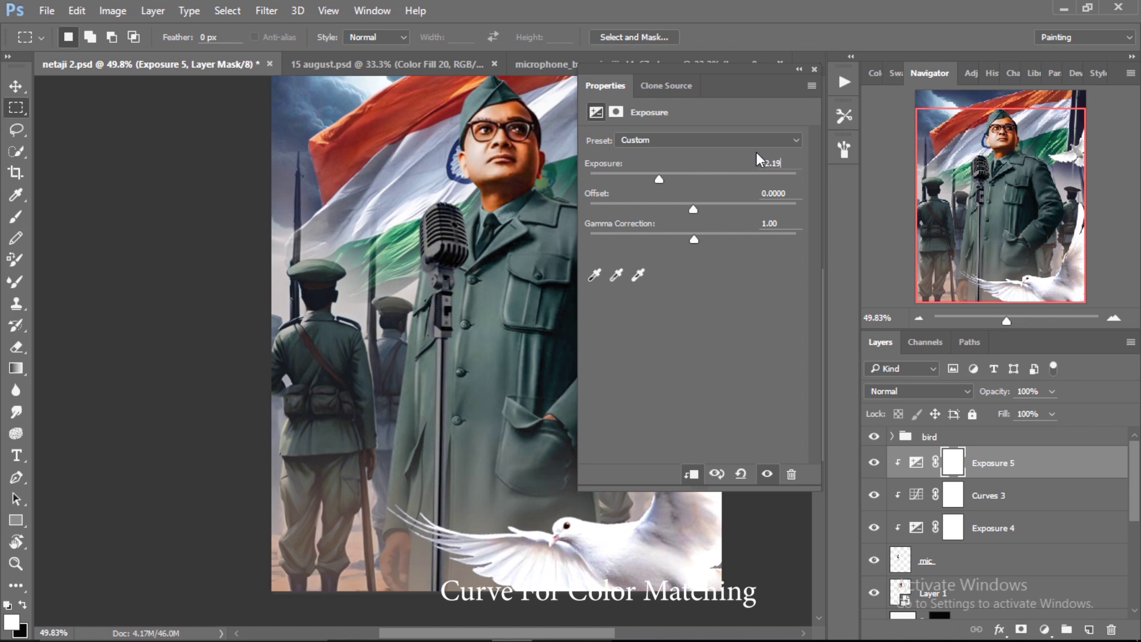
left_click_drag(793, 224, 747, 226)
type("0.77")
key("Return")
Invert the Exposure mask to black and brush in the mic's shadow on the coat.
key("ctrl+i")
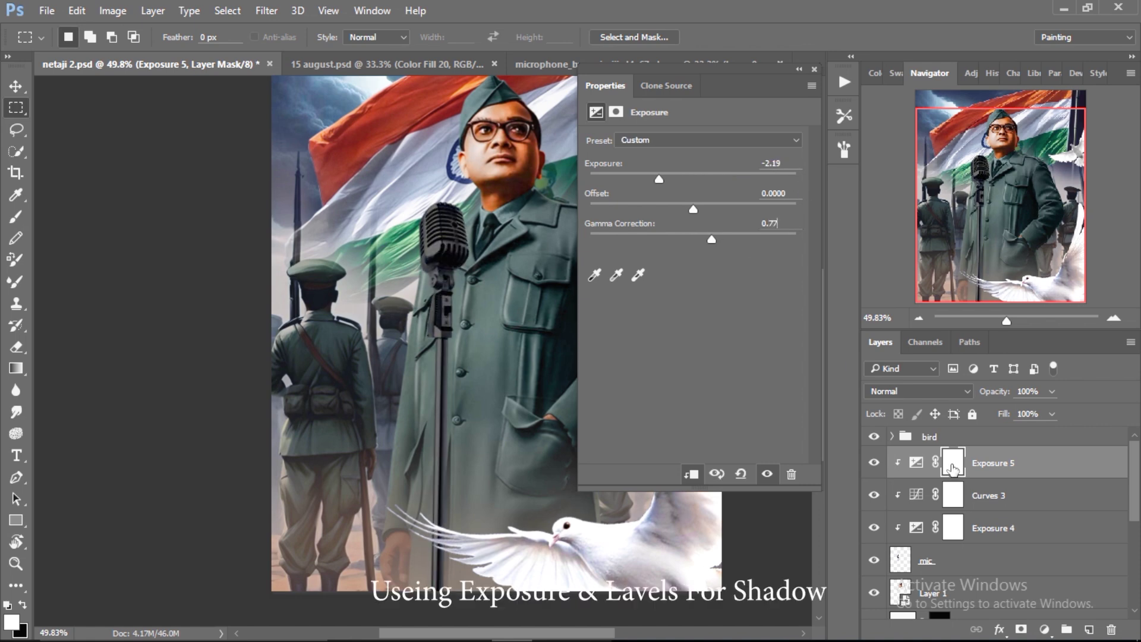
key("b")
left_click(814, 70)
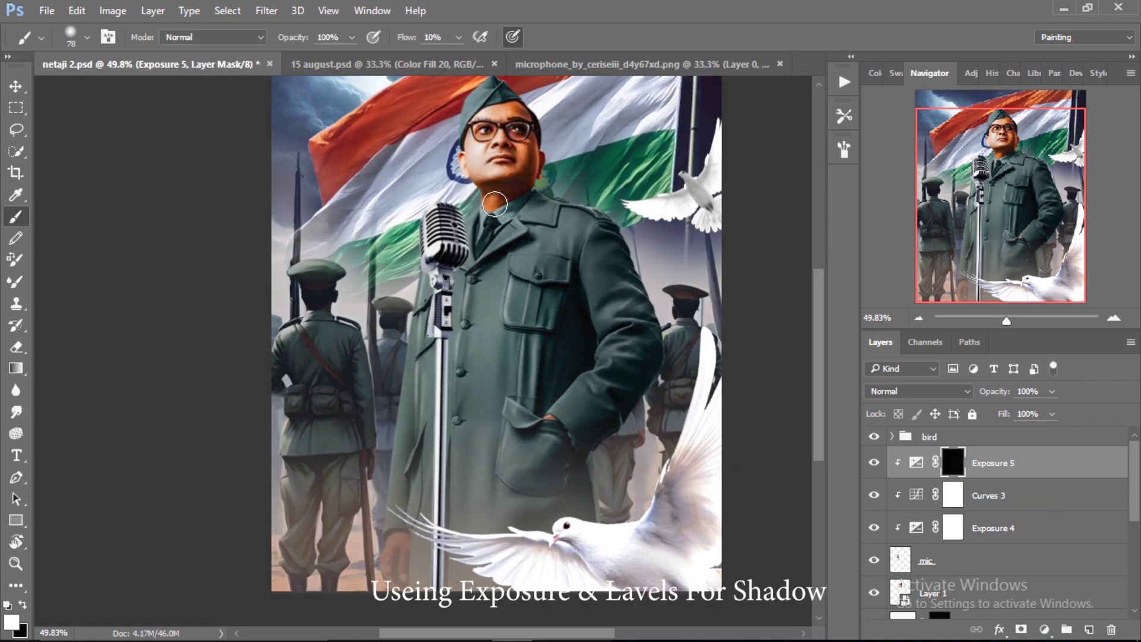
scroll(482, 196, "up", 1)
scroll(473, 197, "up", 1)
scroll(463, 200, "up", 1)
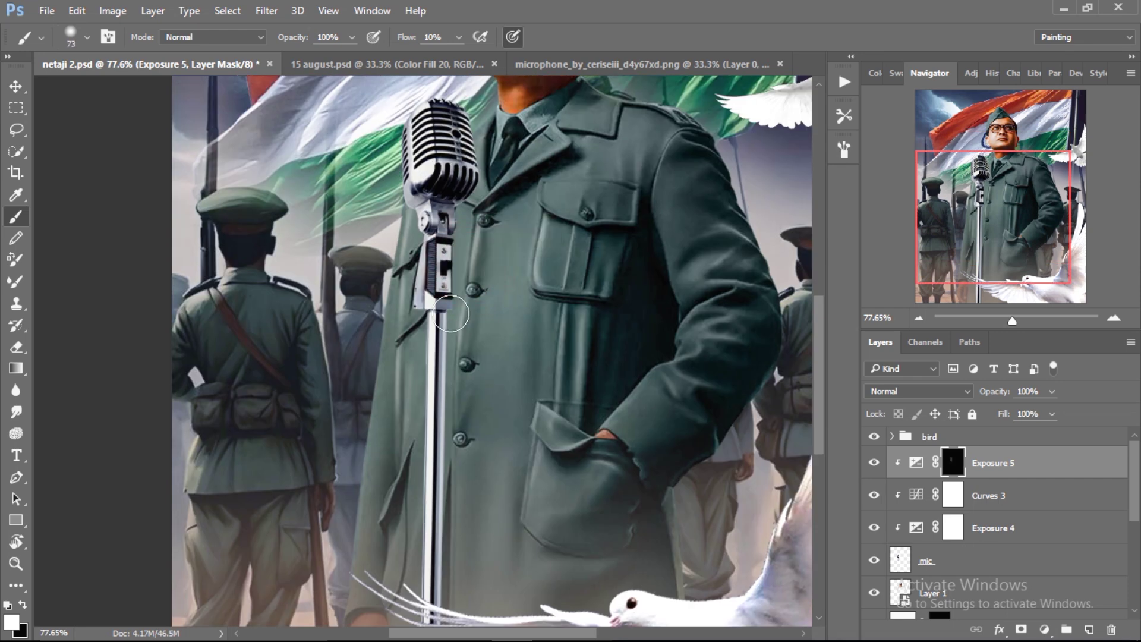
scroll(437, 479, "down", 3)
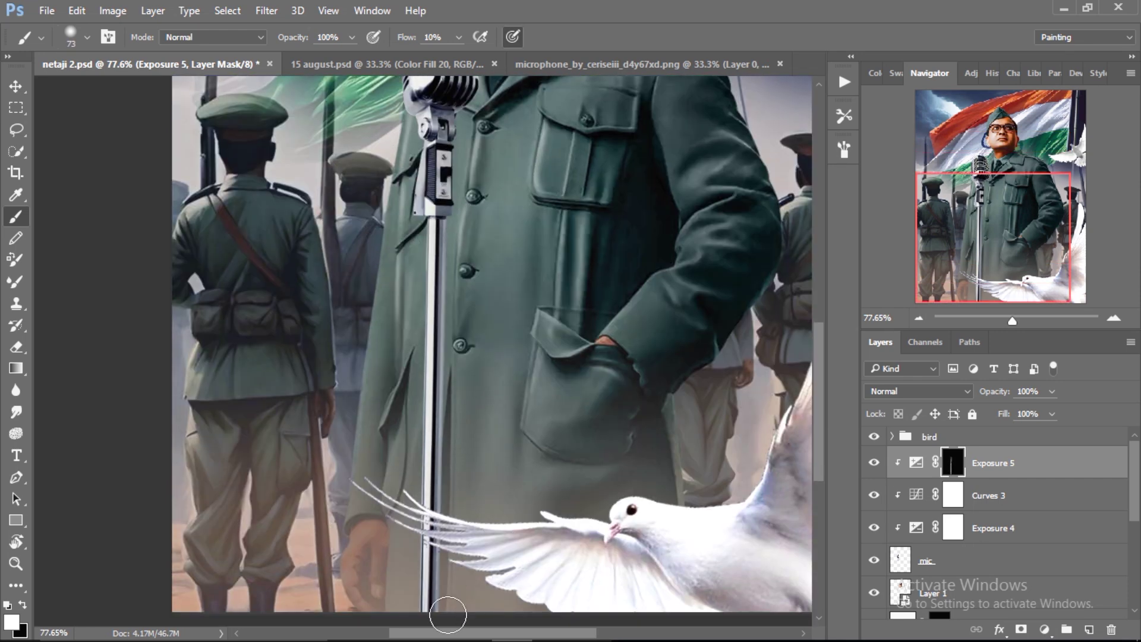
scroll(450, 434, "up", 9)
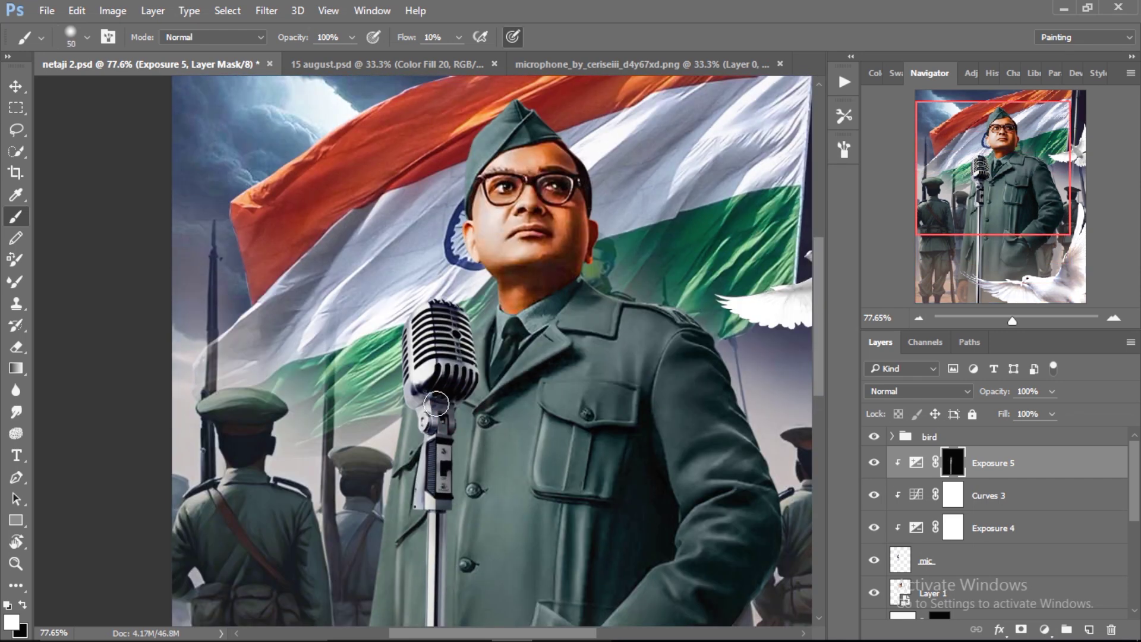
left_click_drag(435, 404, 396, 453)
Add Levels with black output 13, a green Curves point at 116, and a Solid Color fill.
left_click(1041, 630)
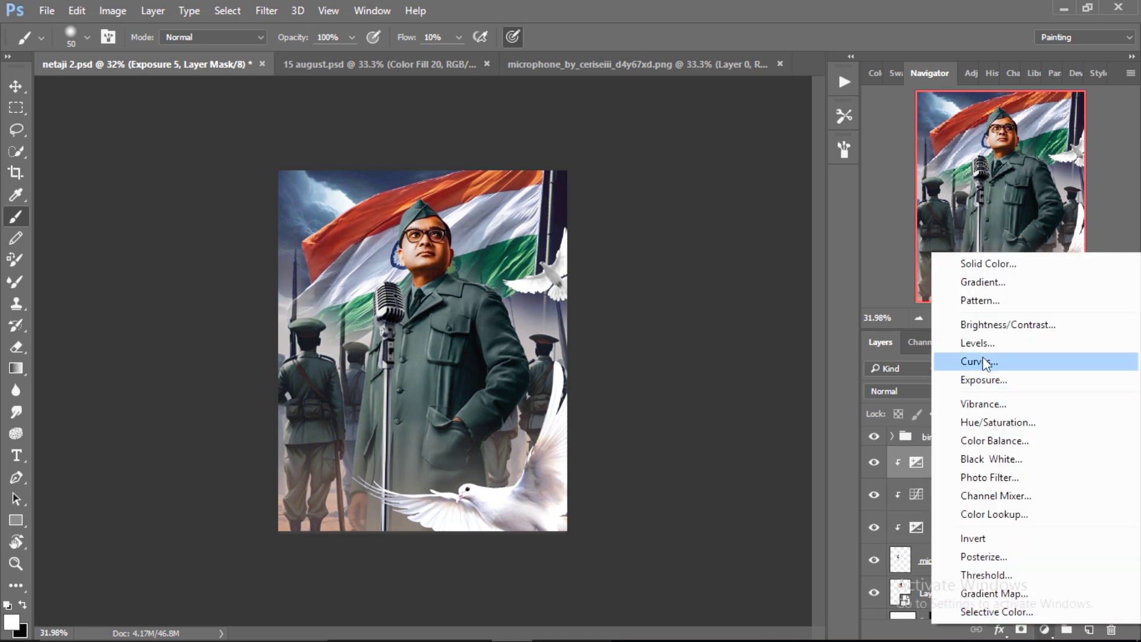
left_click(966, 341)
left_click_drag(663, 319, 675, 321)
left_click(1043, 630)
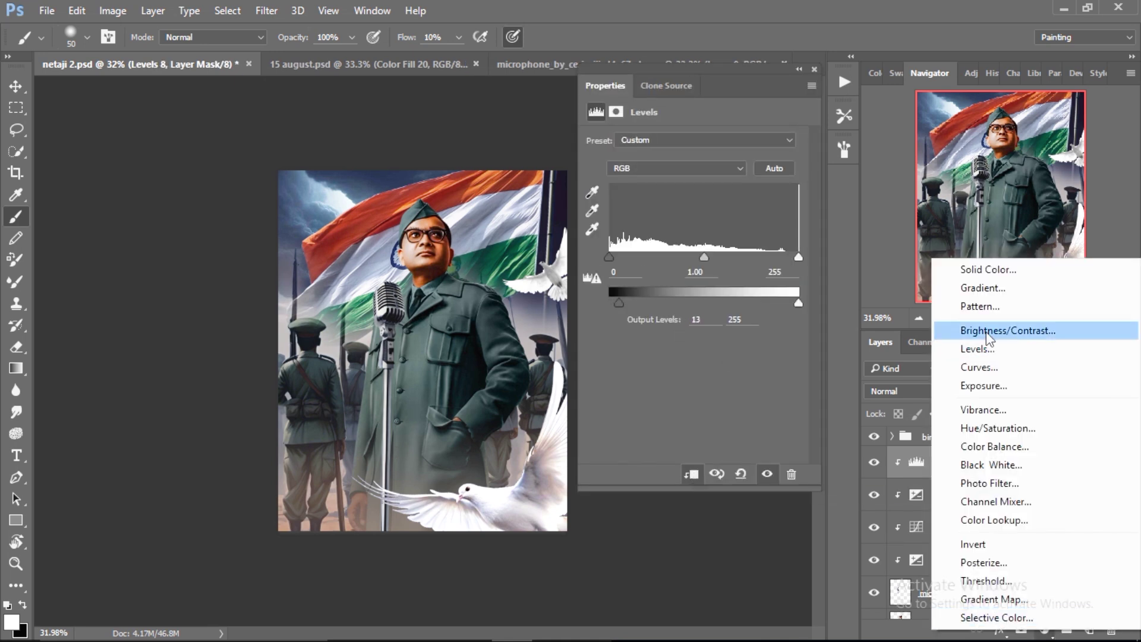
left_click(1046, 361)
key("alt+3")
left_click(683, 160)
left_click(636, 189)
left_click(714, 258)
type("116")
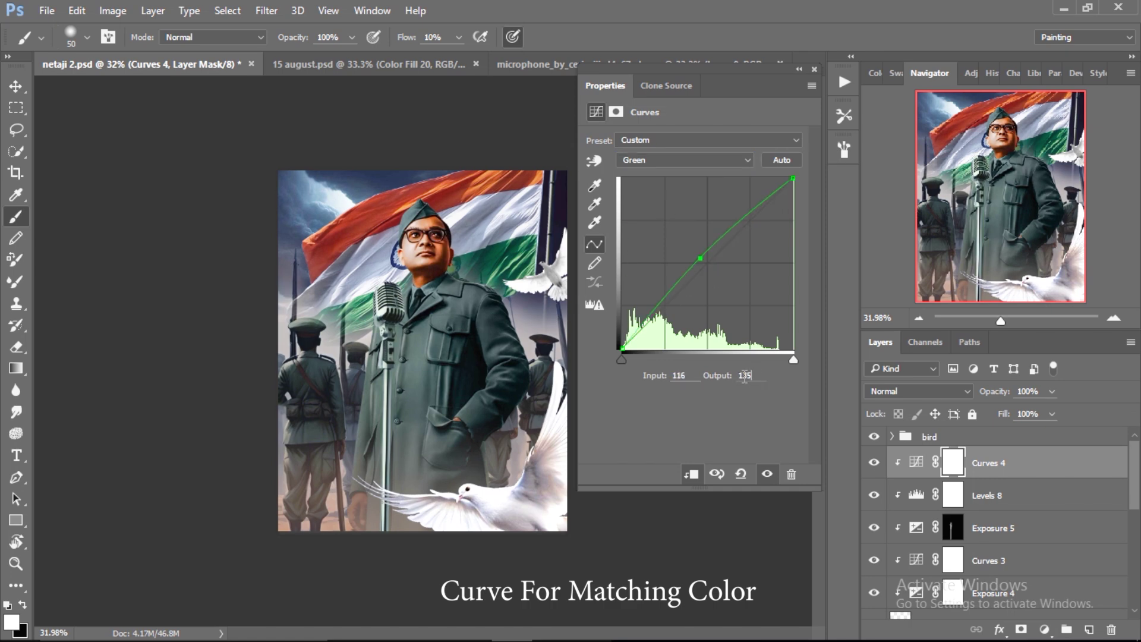
left_click(1044, 630)
left_click(1045, 285)
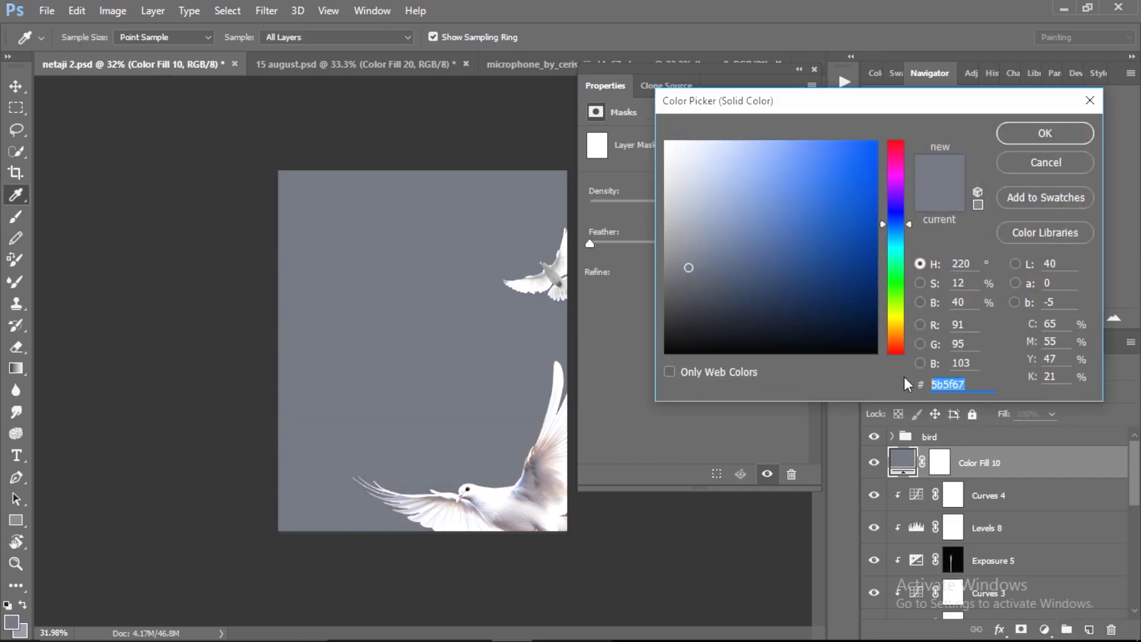
Set the fill colour to brown (4c3…) and invert its mask to black.
type("4c3")
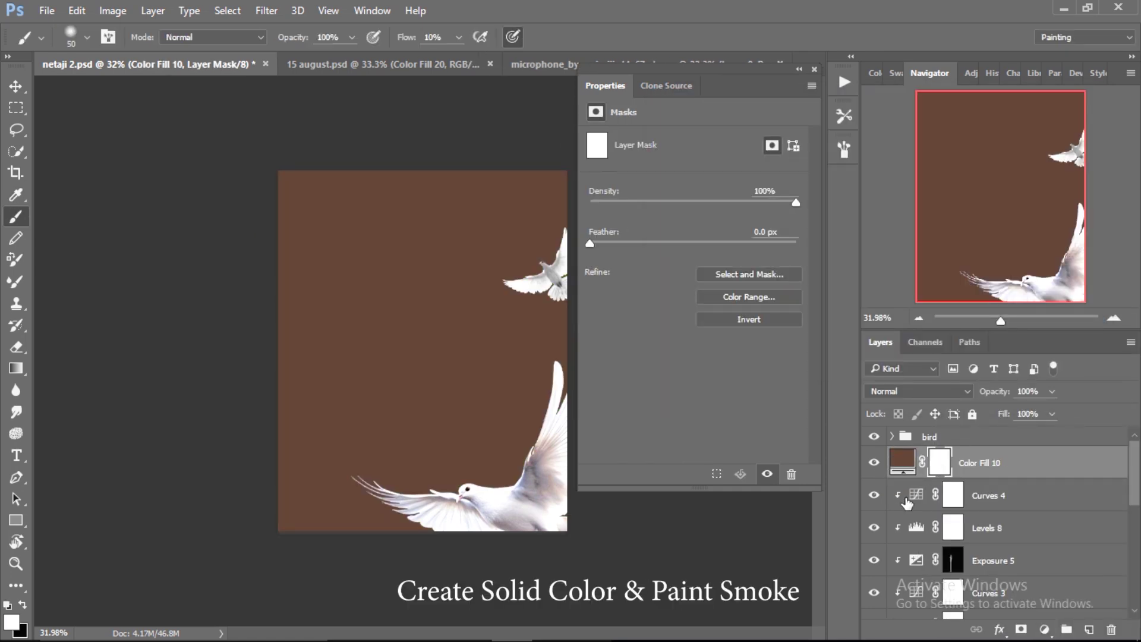
key("ctrl+i")
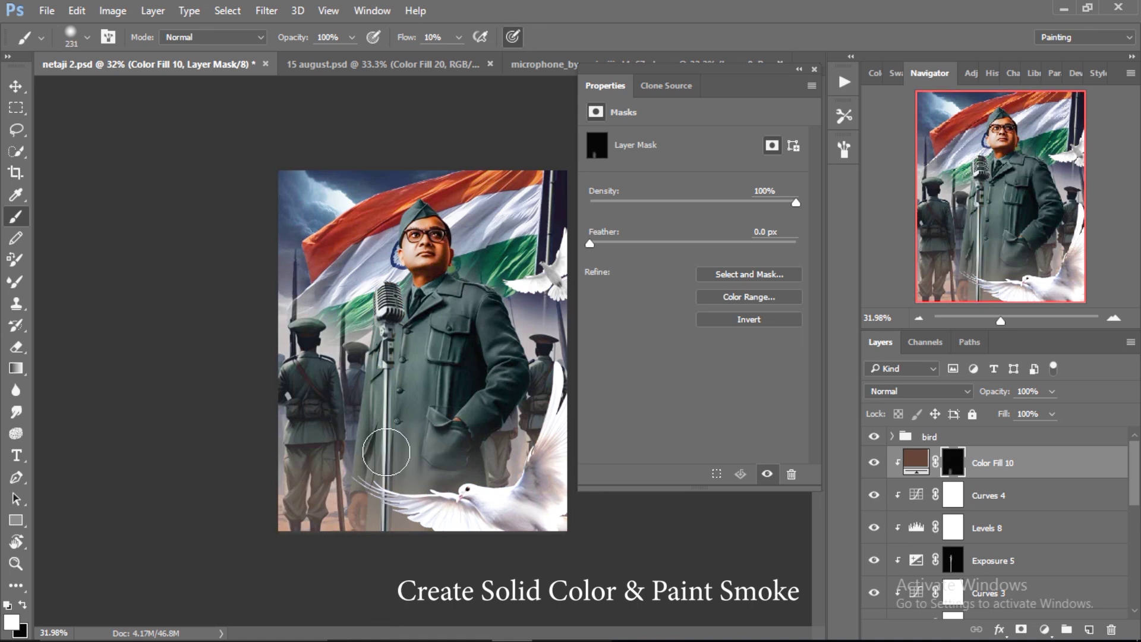
left_click(814, 69)
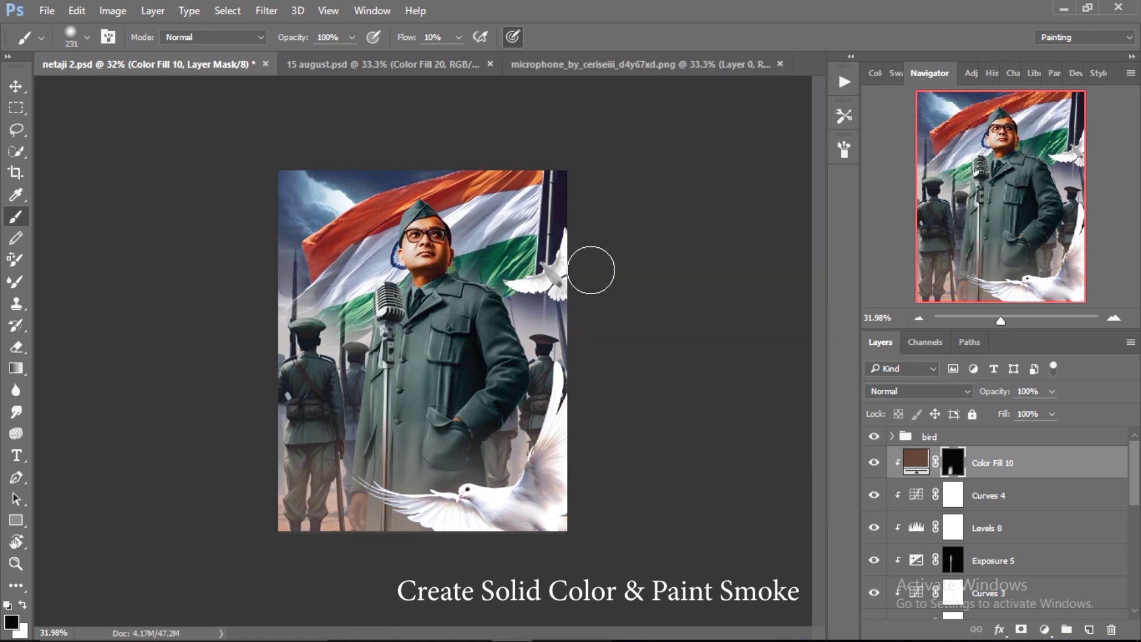
Group the microphone layers into a group named mic and save the poster.
left_click_drag(1135, 486, 1135, 510)
left_click(933, 437)
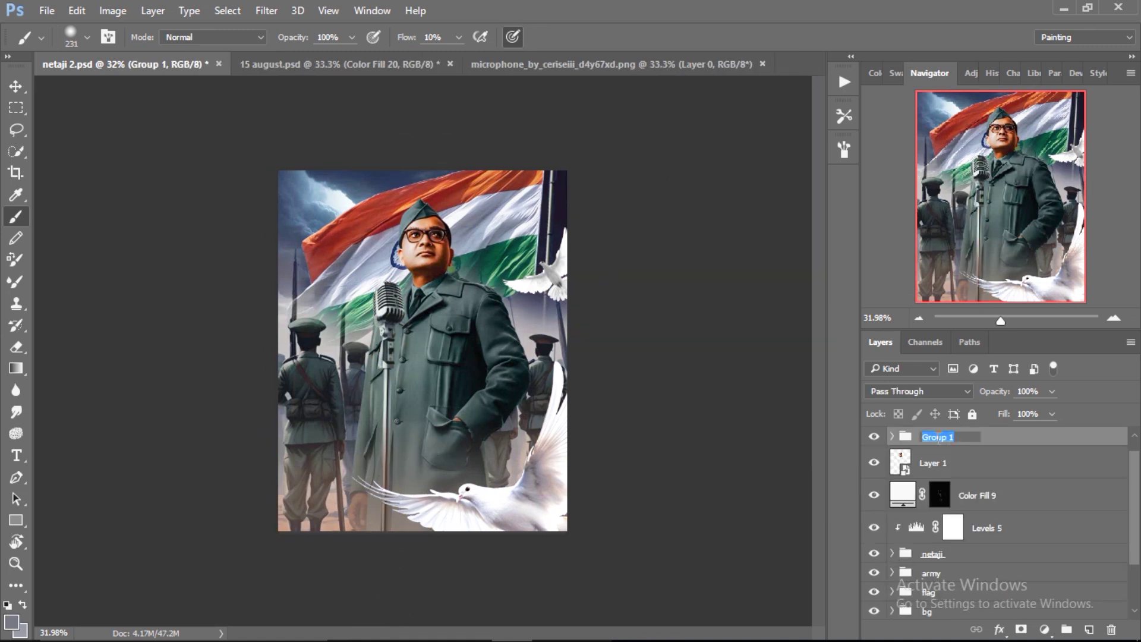
scroll(950, 505, "down", 2)
scroll(974, 547, "down", 2)
scroll(982, 563, "up", 5)
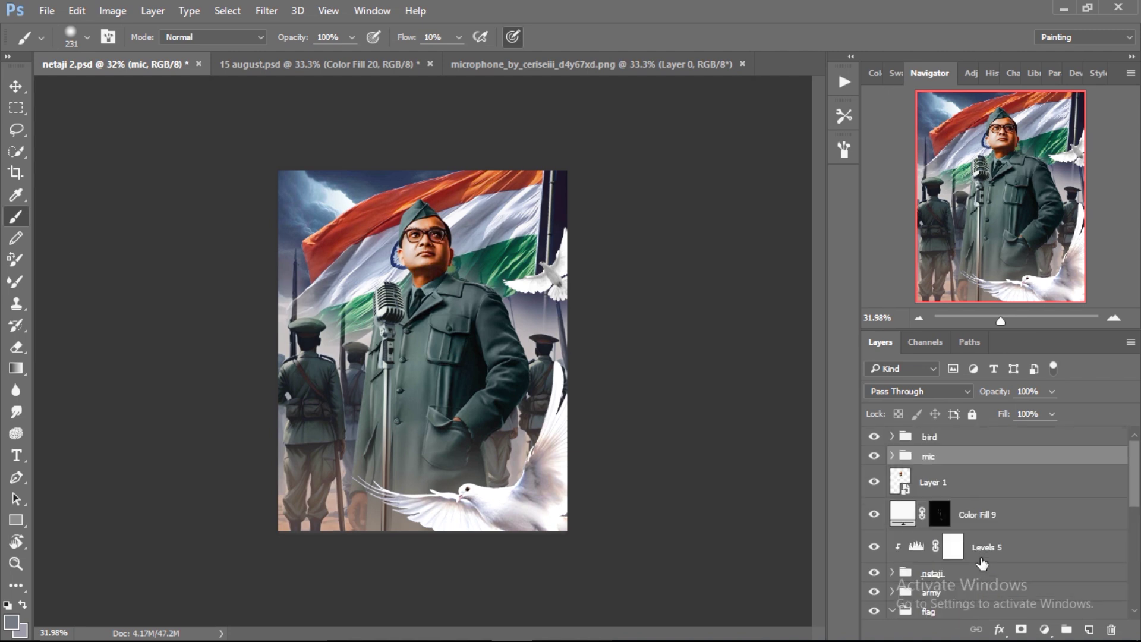
key("ctrl+s")
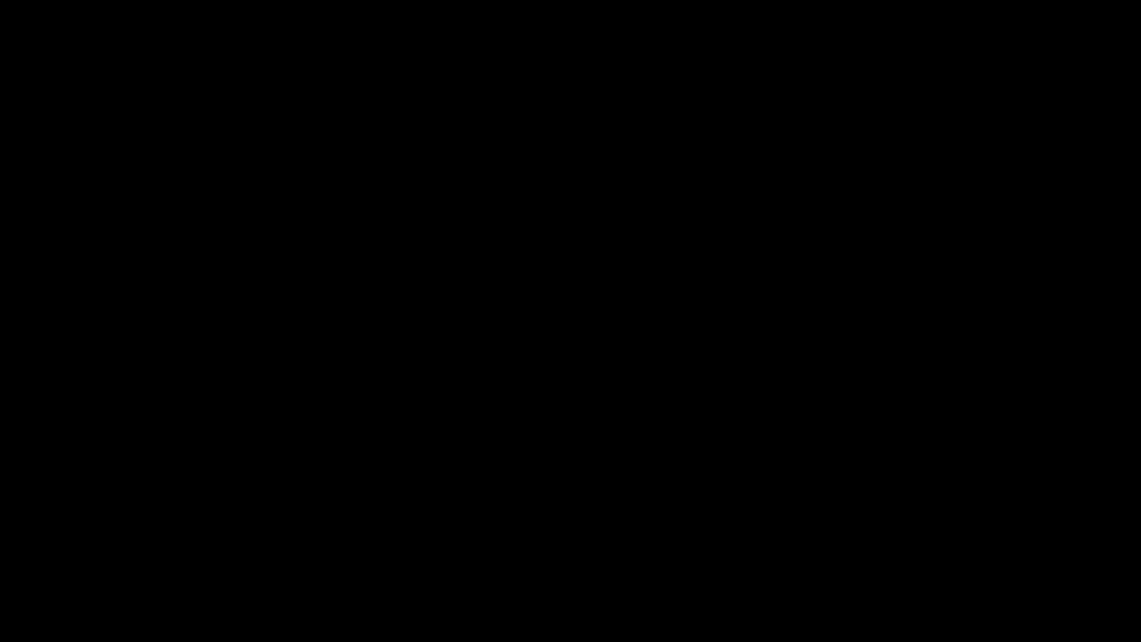
Collapse the flag group, select the Levels 5 adjustment, and add a new Solid Color fill layer.
scroll(936, 526, "down", 3)
left_click(892, 521)
scroll(998, 505, "up", 1)
left_click(998, 499)
left_click(998, 525, "shift")
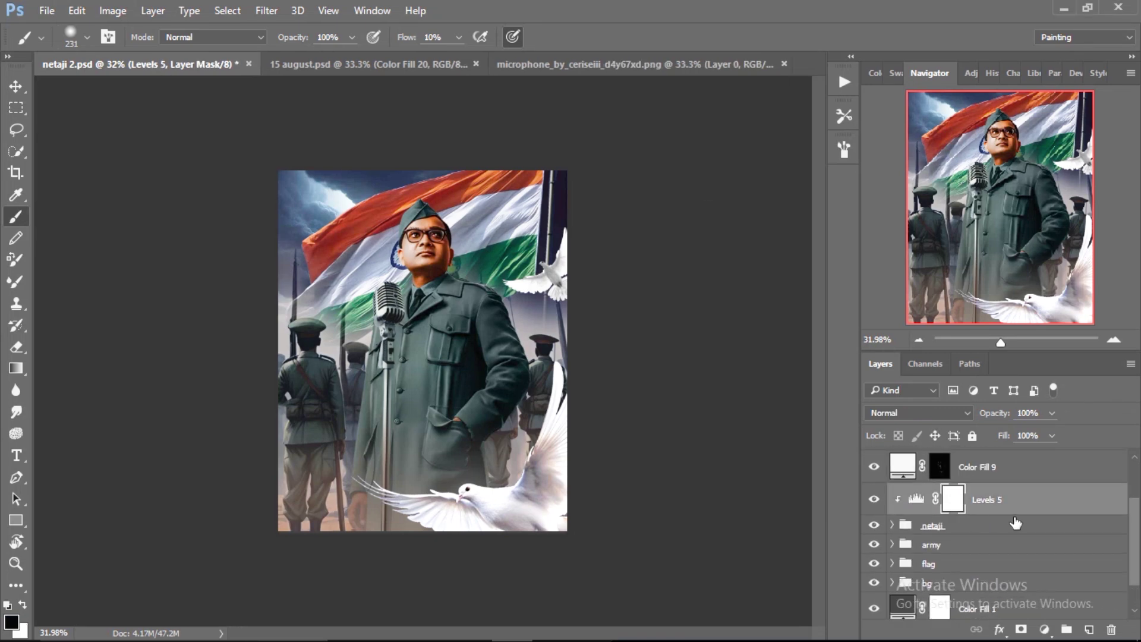
right_click(1002, 512)
key("Escape")
left_click(1043, 630)
left_click(909, 266)
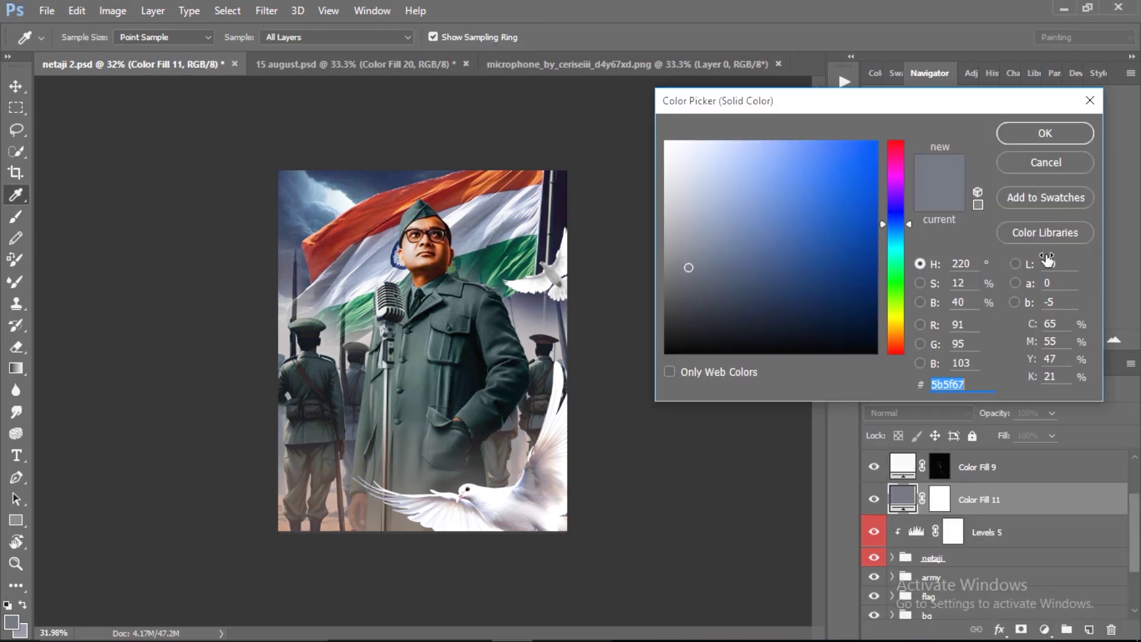
Set Color Fill 11 to Linear Dodge (Add) with an inverted black mask.
left_click(1045, 133)
left_click(918, 413)
left_click(918, 228)
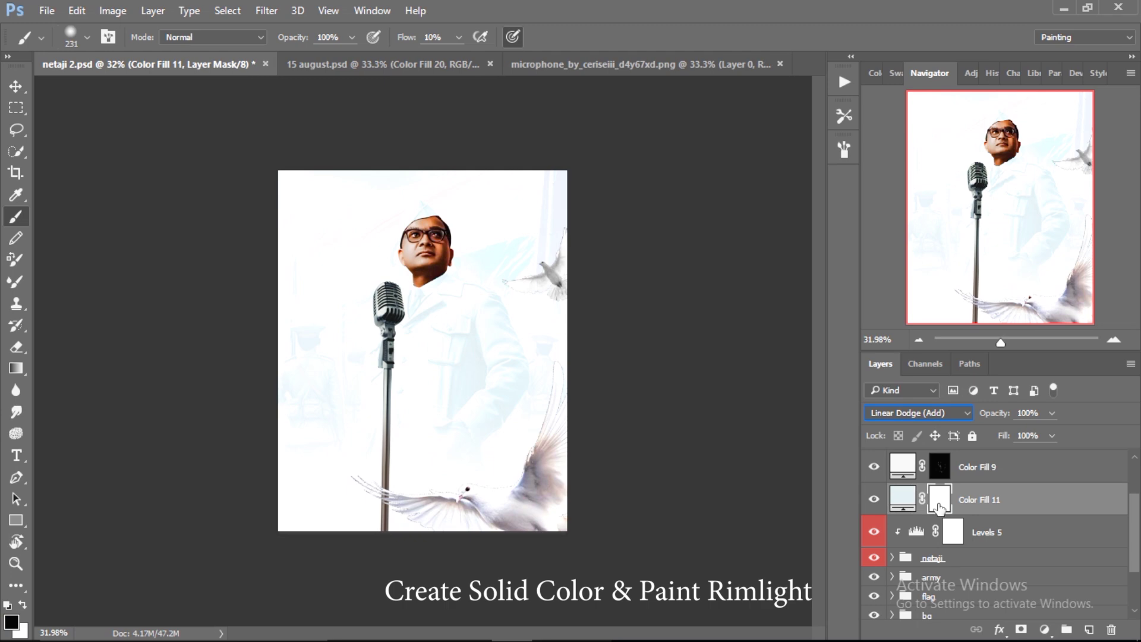
key("ctrl+i")
Pick a brush and frame the collar and neck area for painting.
key("b")
right_click(87, 173)
key("Return")
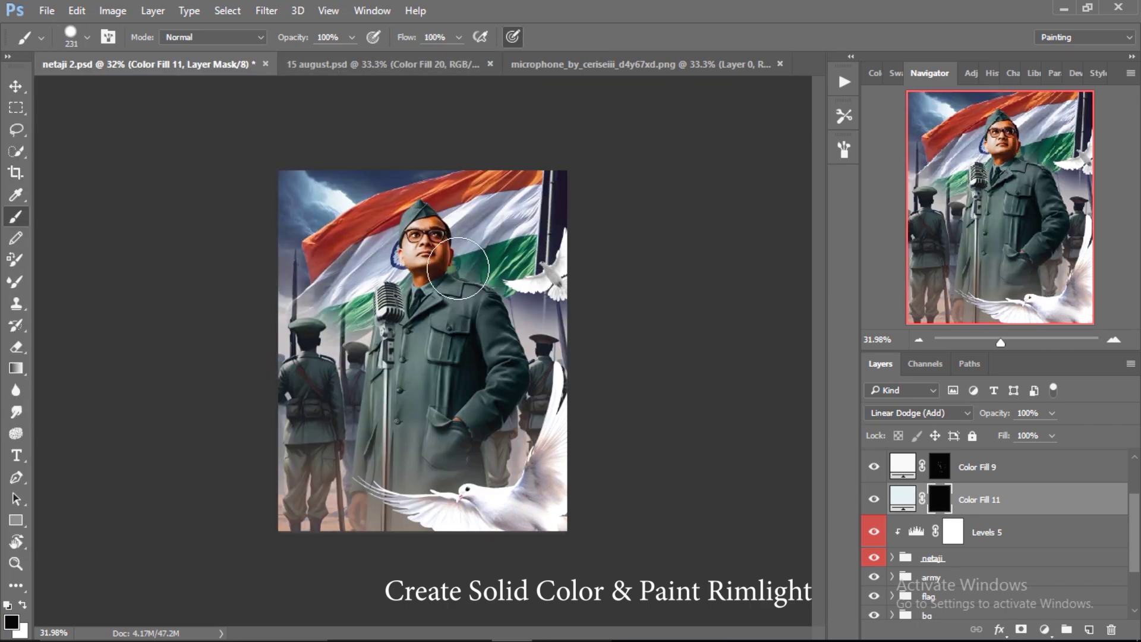
key("z")
left_click_drag(437, 287, 654, 367)
left_click_drag(404, 271, 332, 270)
key("b")
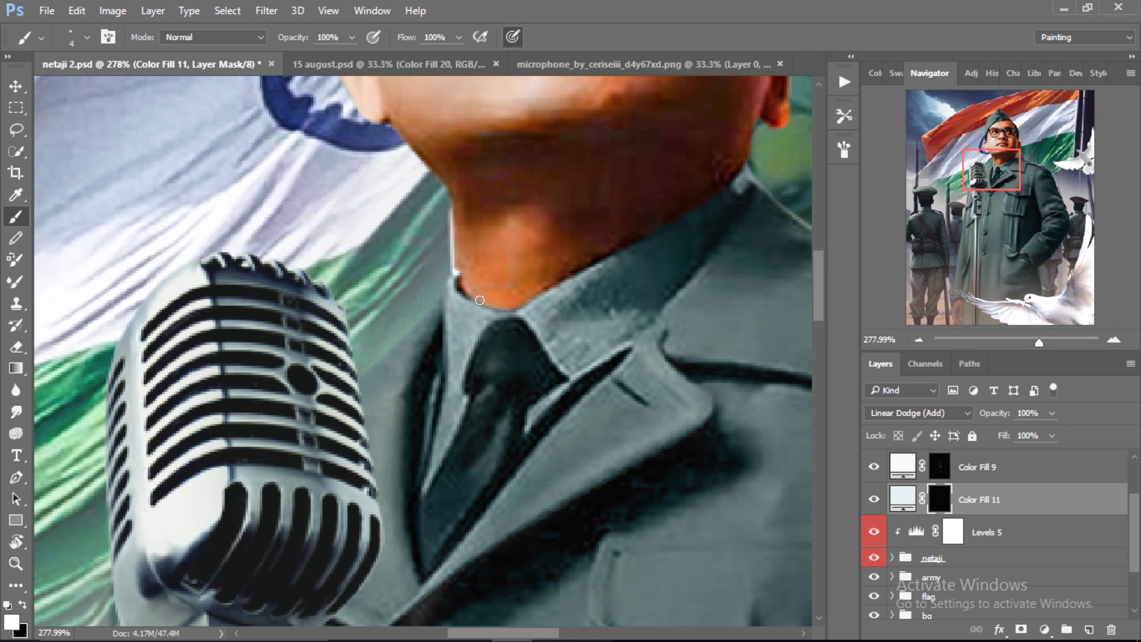
Compare with the netaji group hidden, then move Color Fill 9 above Layer 1.
left_click(877, 562)
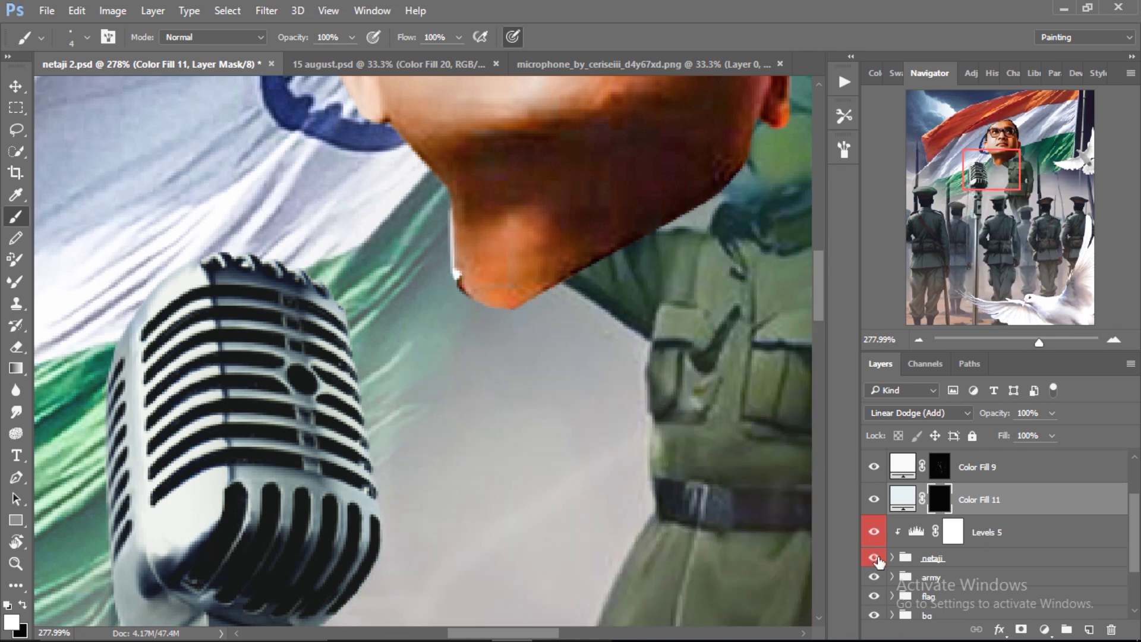
scroll(879, 565, "up", 2)
left_click(1032, 529)
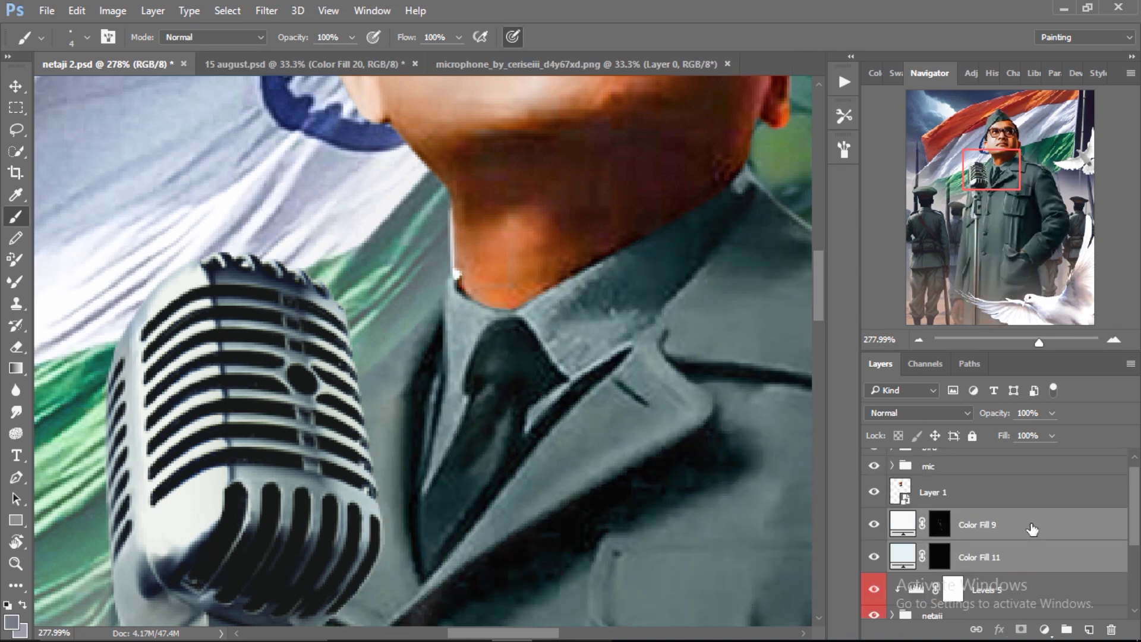
left_click_drag(1032, 529, 1032, 479)
Paint a thin white rim light along the shoulder edge and smudge it.
key("e")
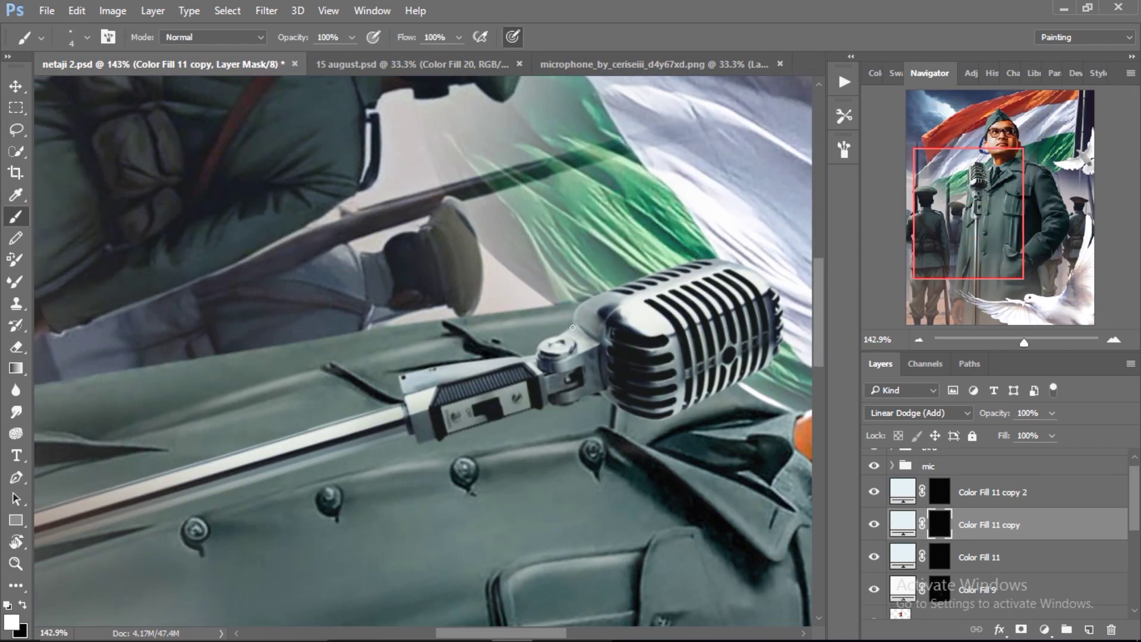
left_click_drag(306, 344, 568, 303)
key("z")
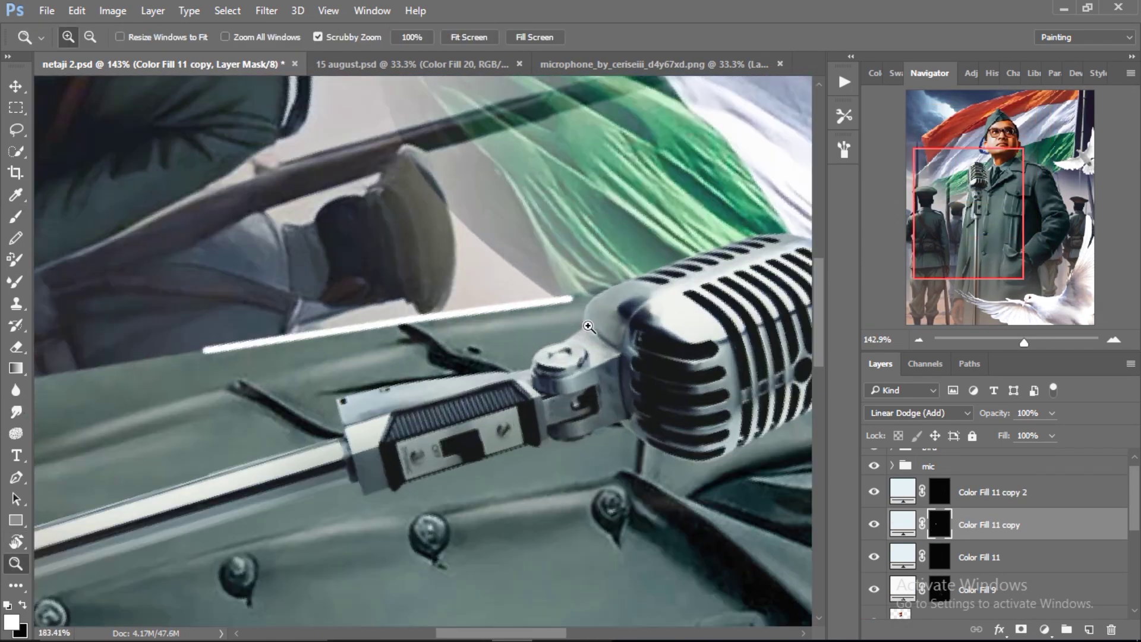
key("r")
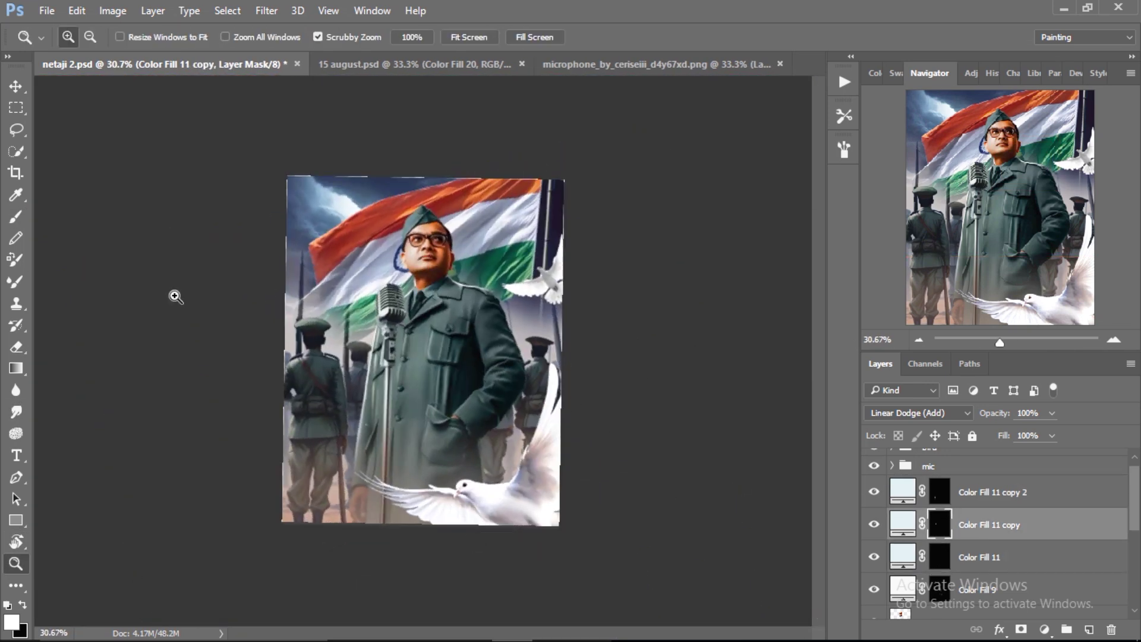
Target the Color Fill 11 copy mask and rotate the view for more rim-light painting.
left_click(943, 532)
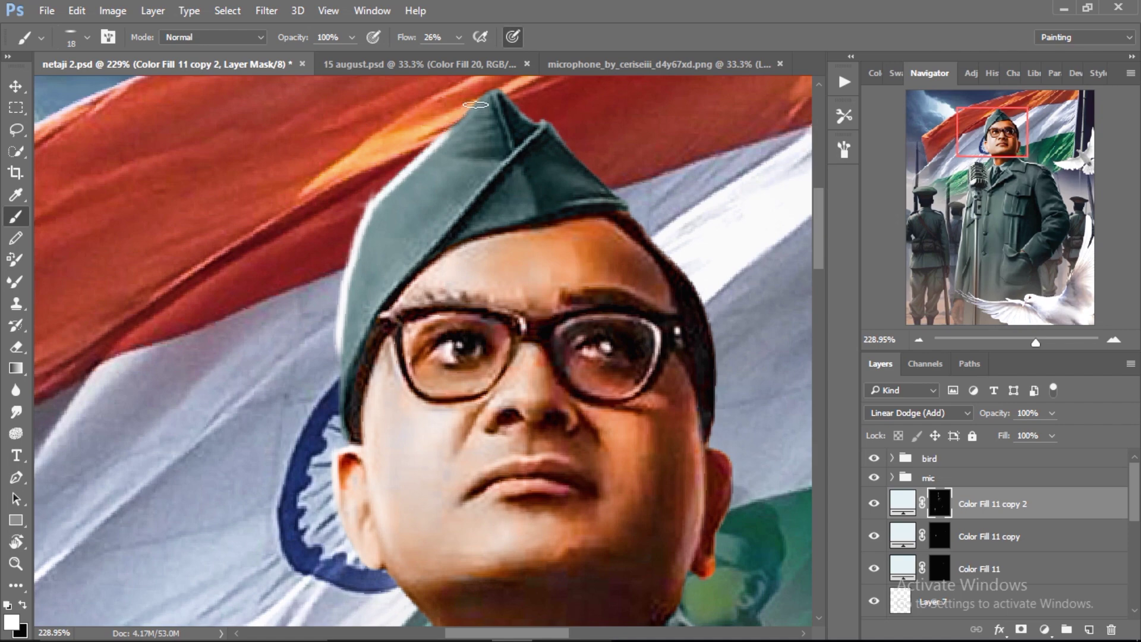
key("r")
left_click_drag(475, 104, 444, 409)
key("z")
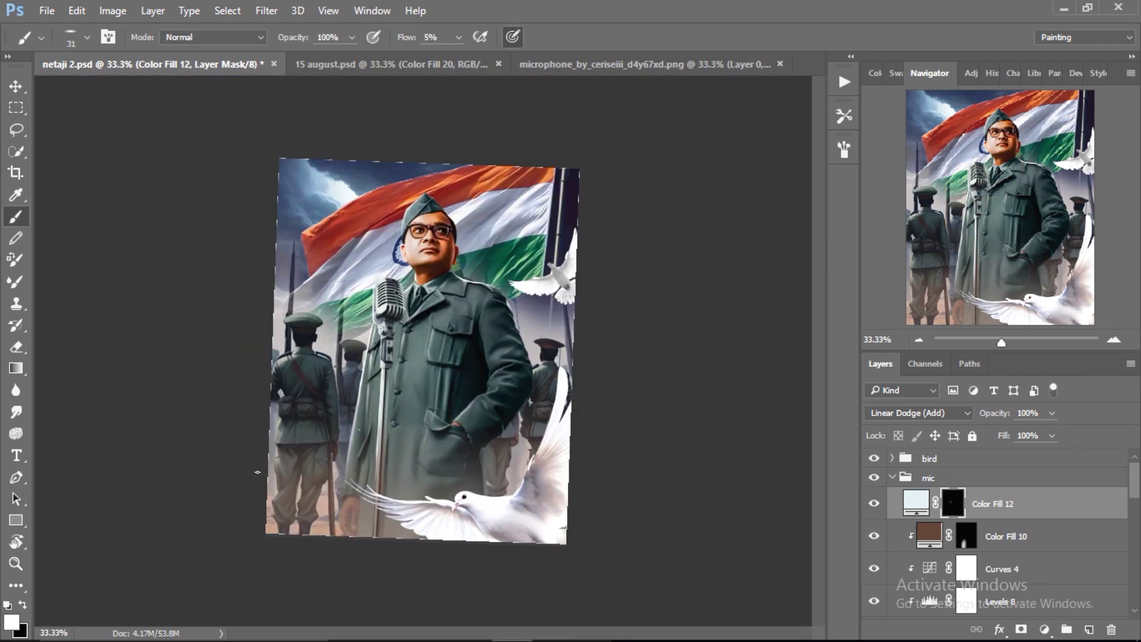
Add a layer under the netaji group and brush faint haze with a 427 px soft round brush at 5% flow.
left_click(892, 477)
scroll(980, 535, "down", 3)
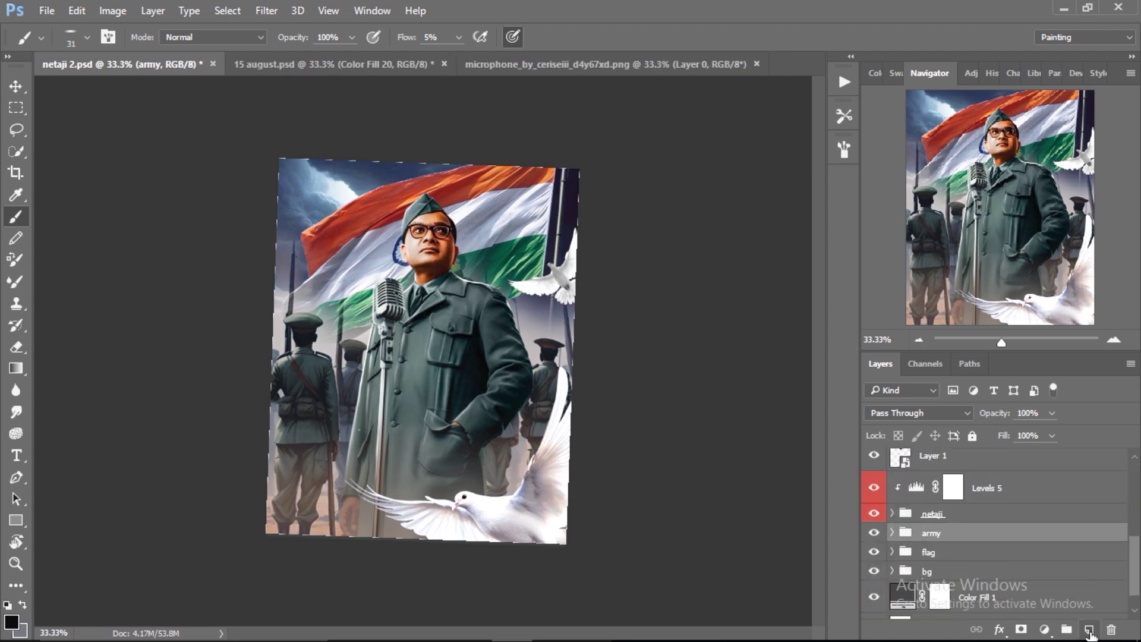
left_click(933, 540)
left_click(88, 37)
left_click(89, 155)
key("Return")
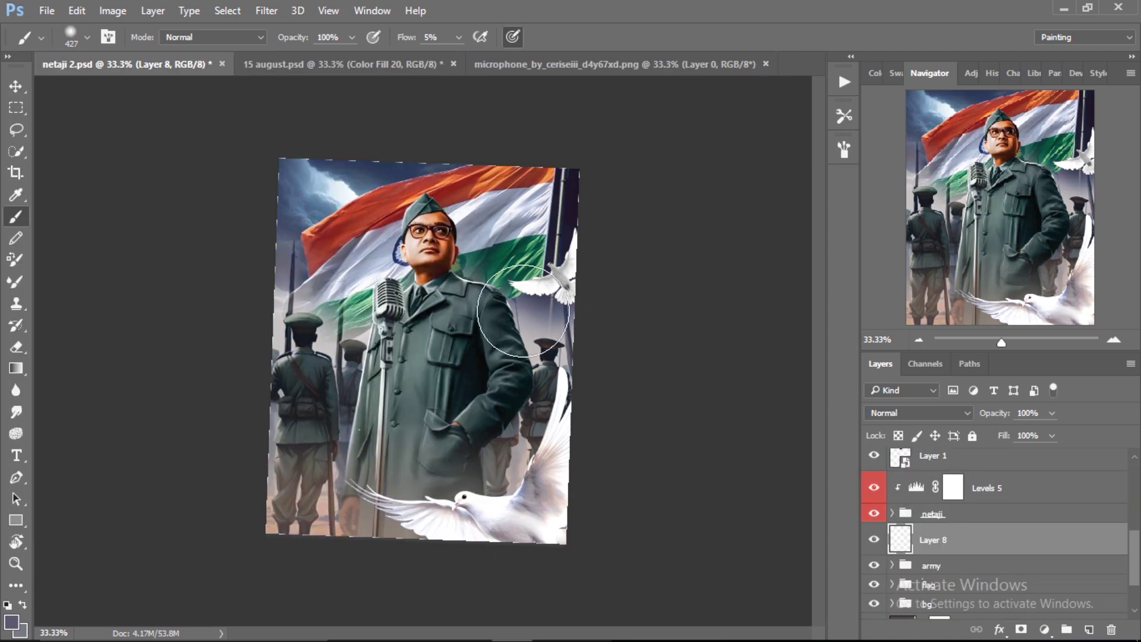
left_click_drag(525, 281, 535, 297)
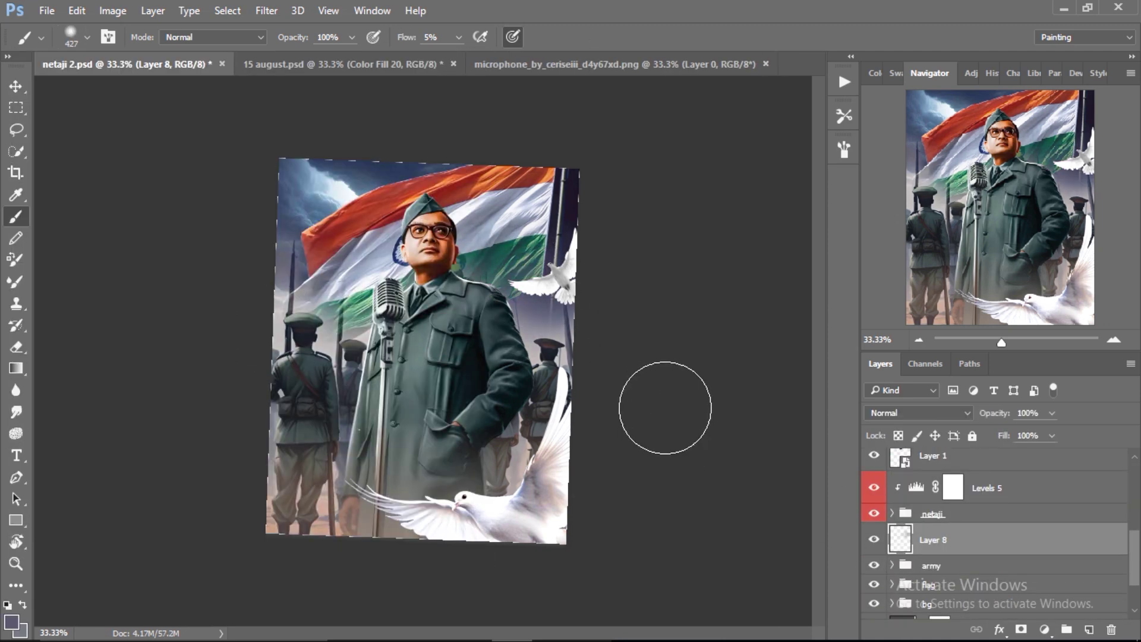
left_click_drag(505, 235, 559, 250)
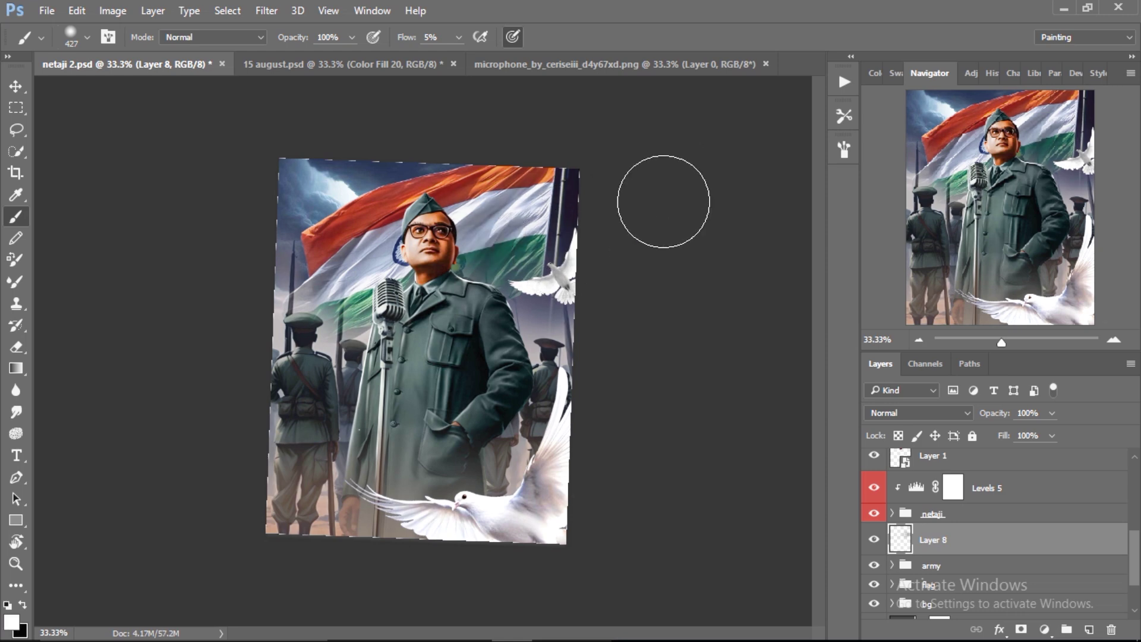
Touch up Layer 2's mask around the rifles beside the flag with a fine brush.
key("e")
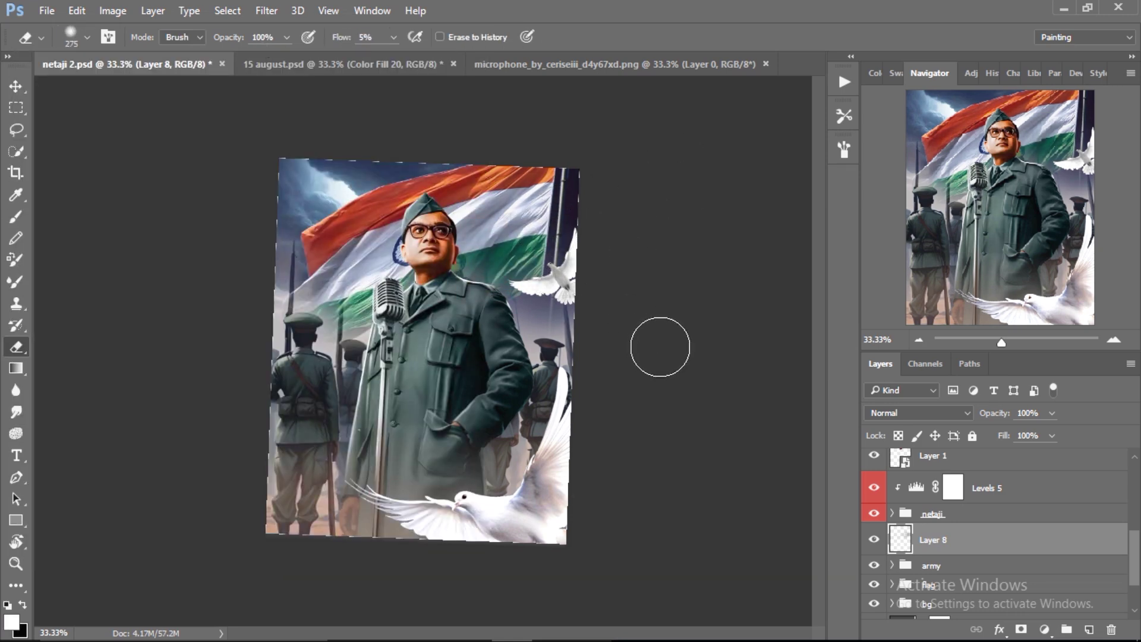
scroll(976, 537, "down", 3)
left_click(948, 529)
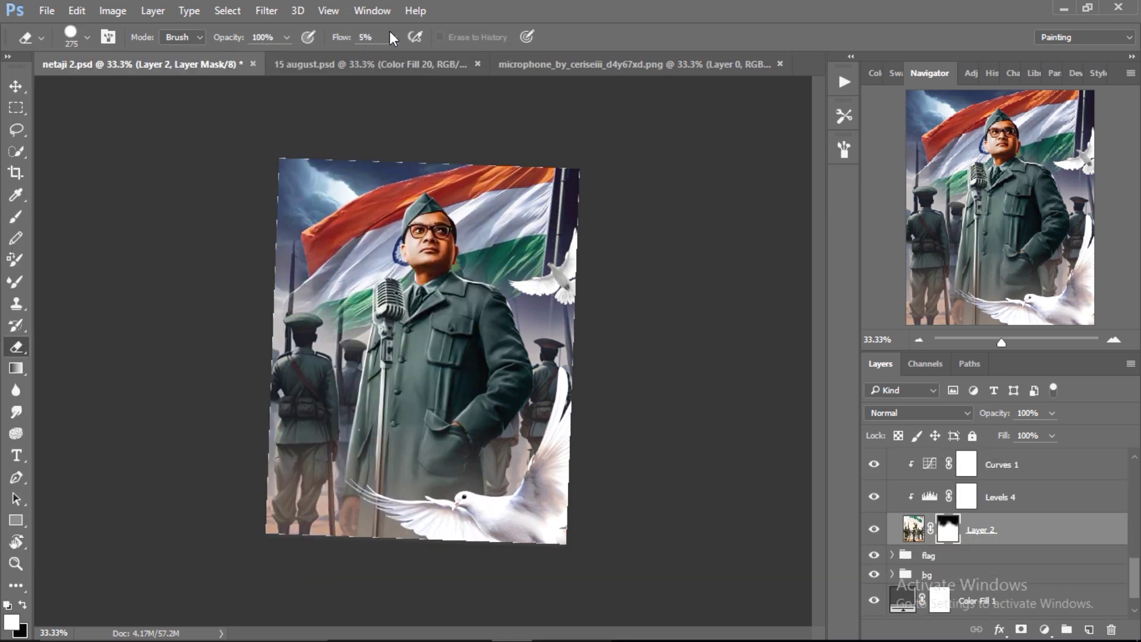
key("r")
mouse_move(337, 342)
left_mouse_down()
mouse_move(594, 276)
mouse_move(654, 276)
left_mouse_up()
key("z")
key("b")
left_click_drag(471, 264, 316, 285)
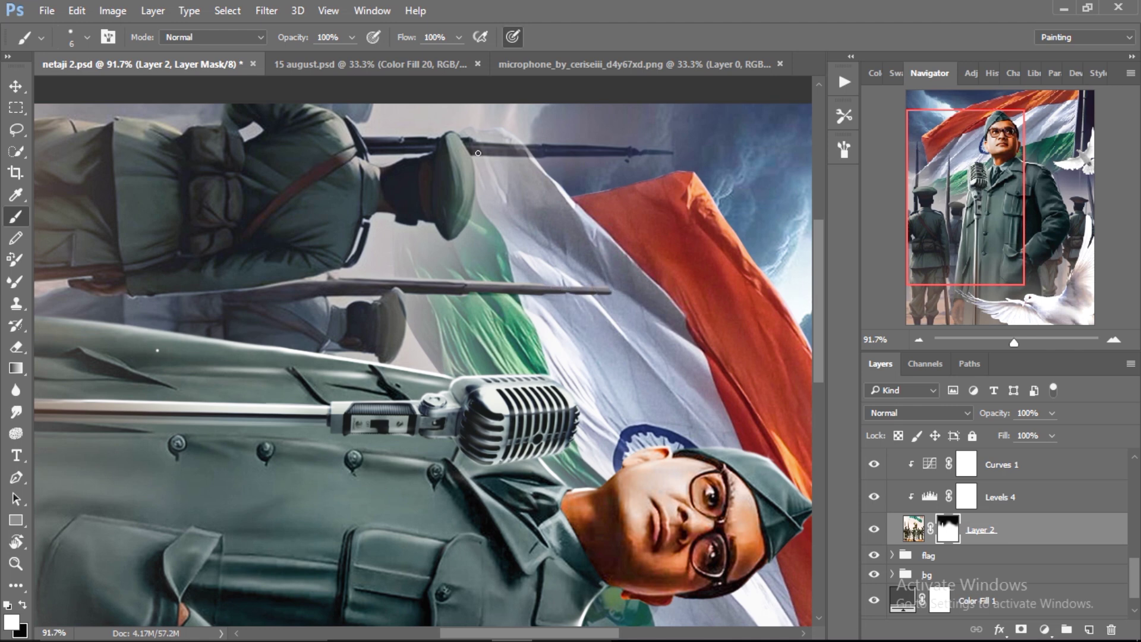
Reset the view to the upright whole poster and select the bird group.
key("Escape")
key("z")
left_click_drag(580, 401, 535, 401)
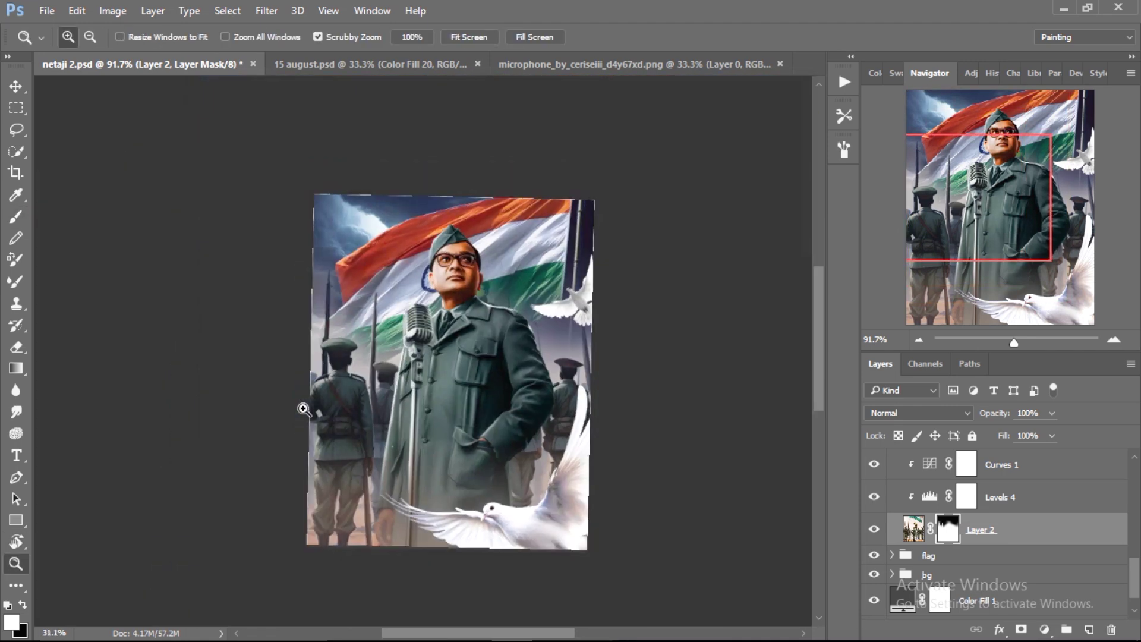
key("b")
scroll(951, 523, "up", 5)
left_click(929, 458)
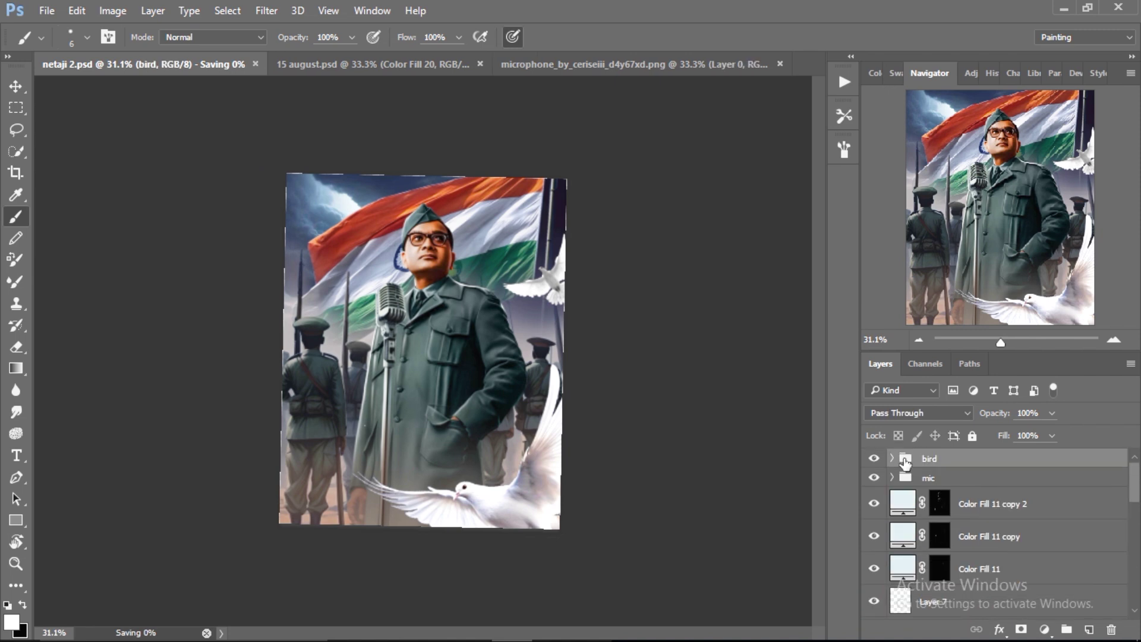
Add Color Fill 13 in Linear Dodge (Add) with an inverted mask, plus a hidden duplicate.
double_click(902, 503)
key("Return")
left_click(918, 412)
left_click(891, 227)
key("ctrl+i")
key("ctrl+j")
left_click(873, 464)
left_click(981, 497)
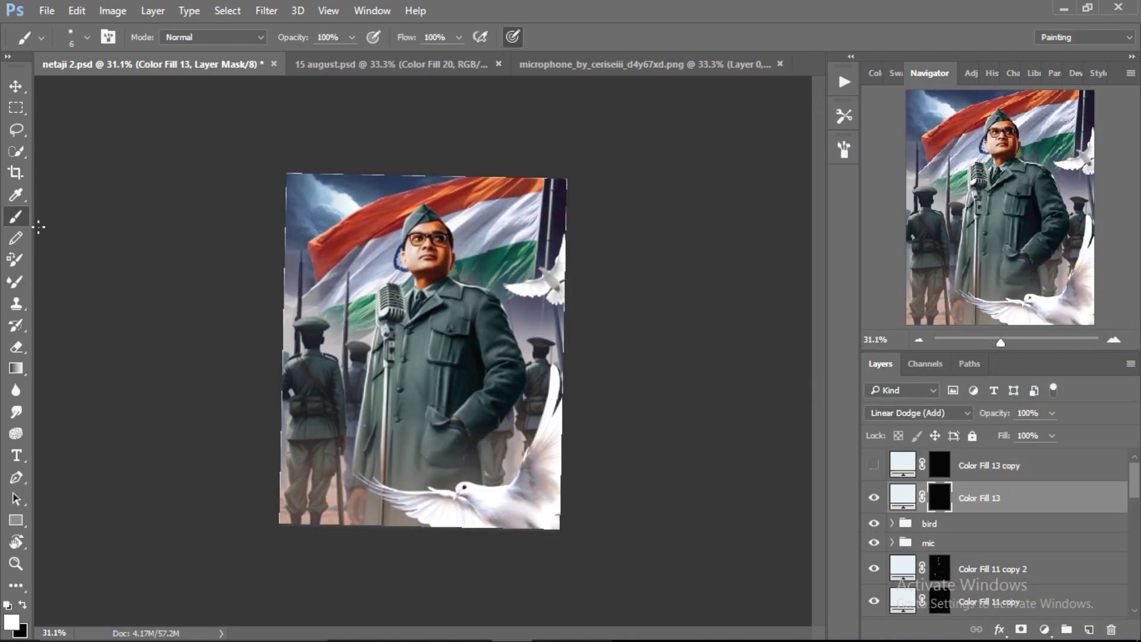
Bring the dirt explosion overlay in as Layer 9, scaled to 24% along the poster's bottom.
left_click(87, 36)
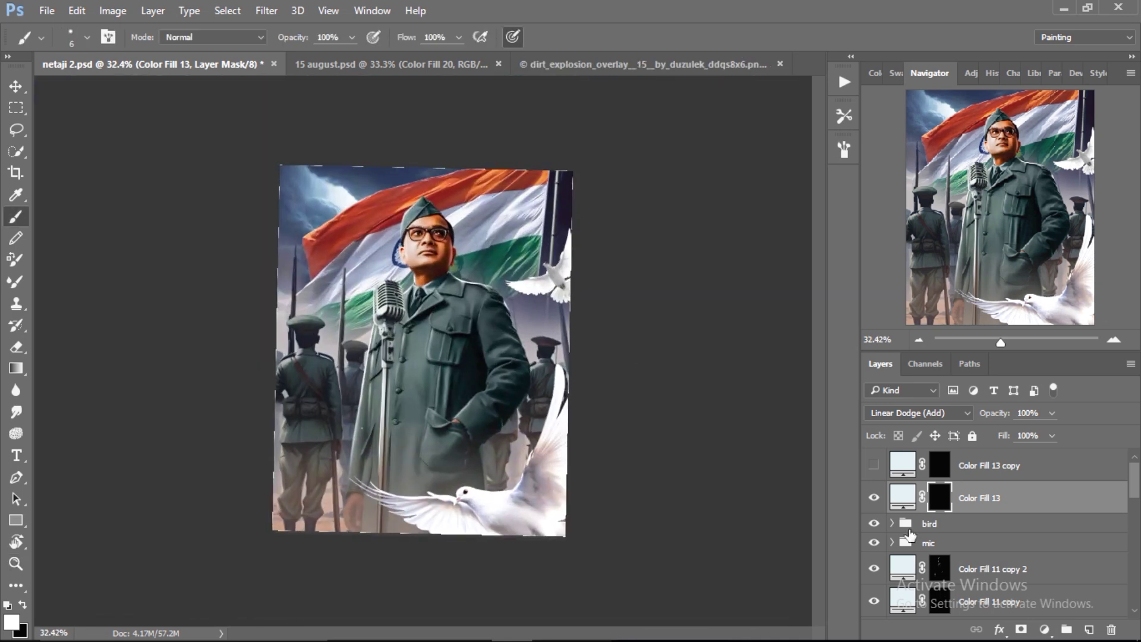
scroll(911, 534, "down", 5)
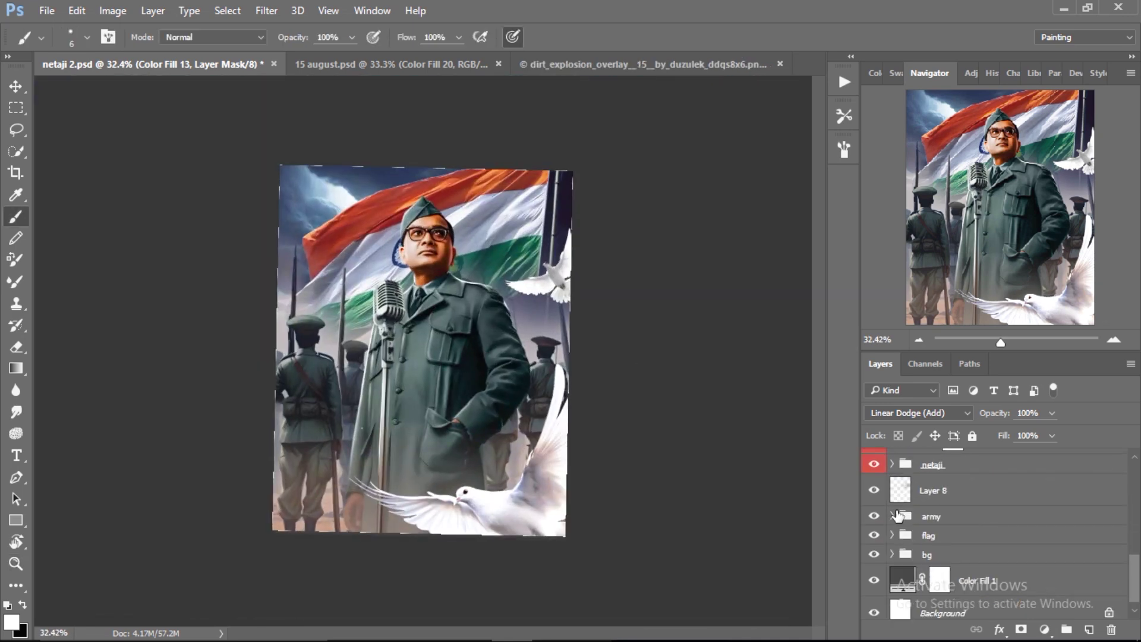
left_click(642, 64)
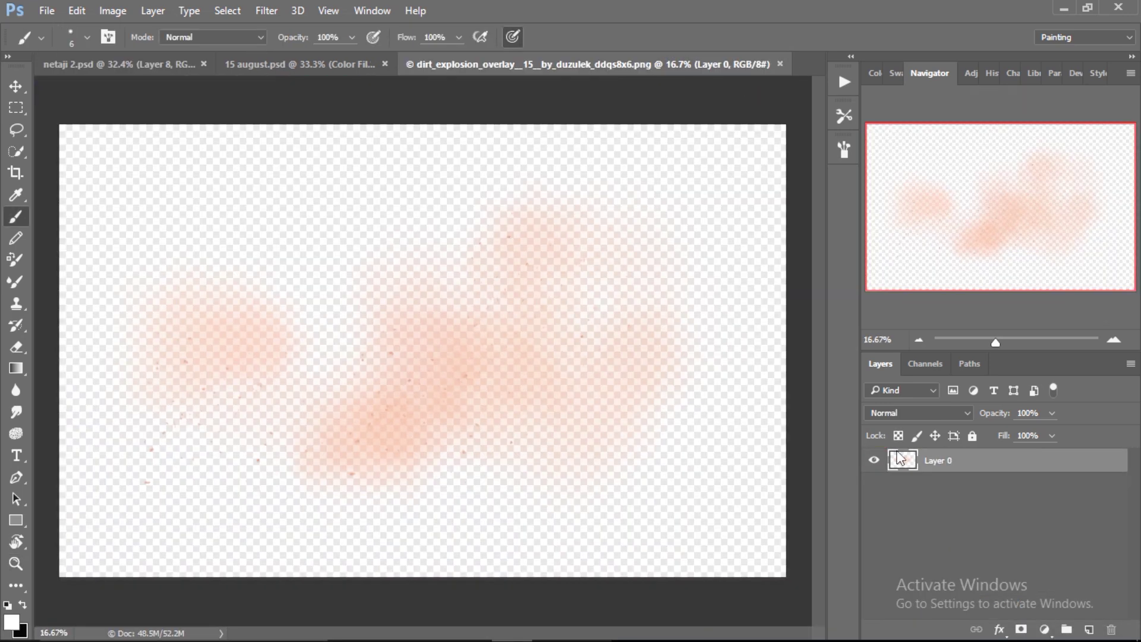
key("v")
left_click_drag(416, 321, 445, 475)
key("ctrl+t")
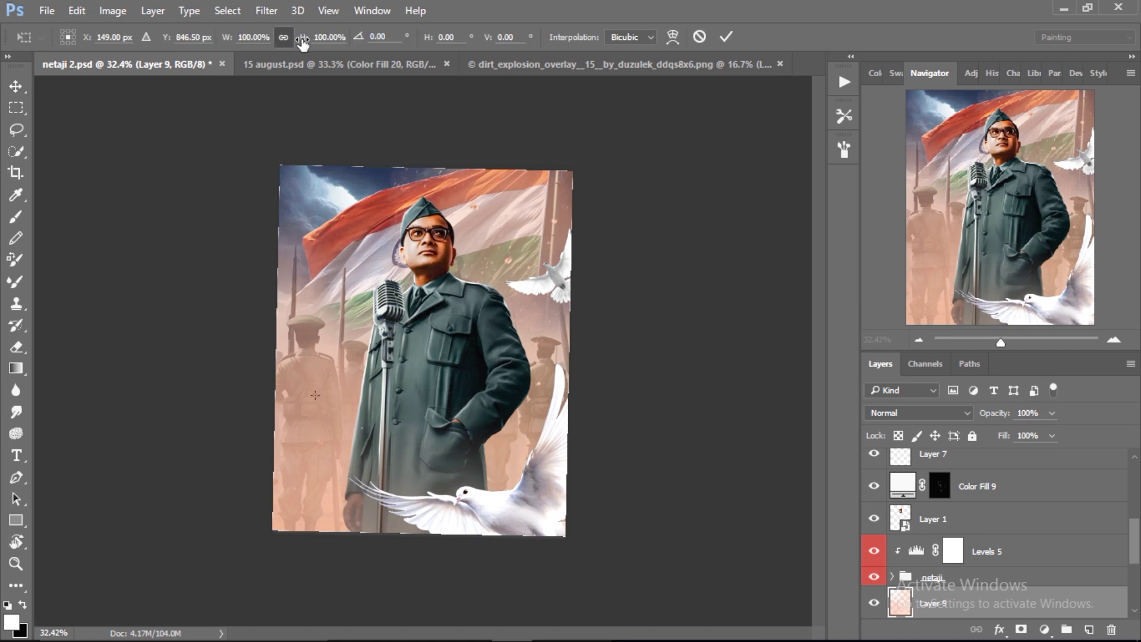
left_click_drag(419, 395, 526, 523)
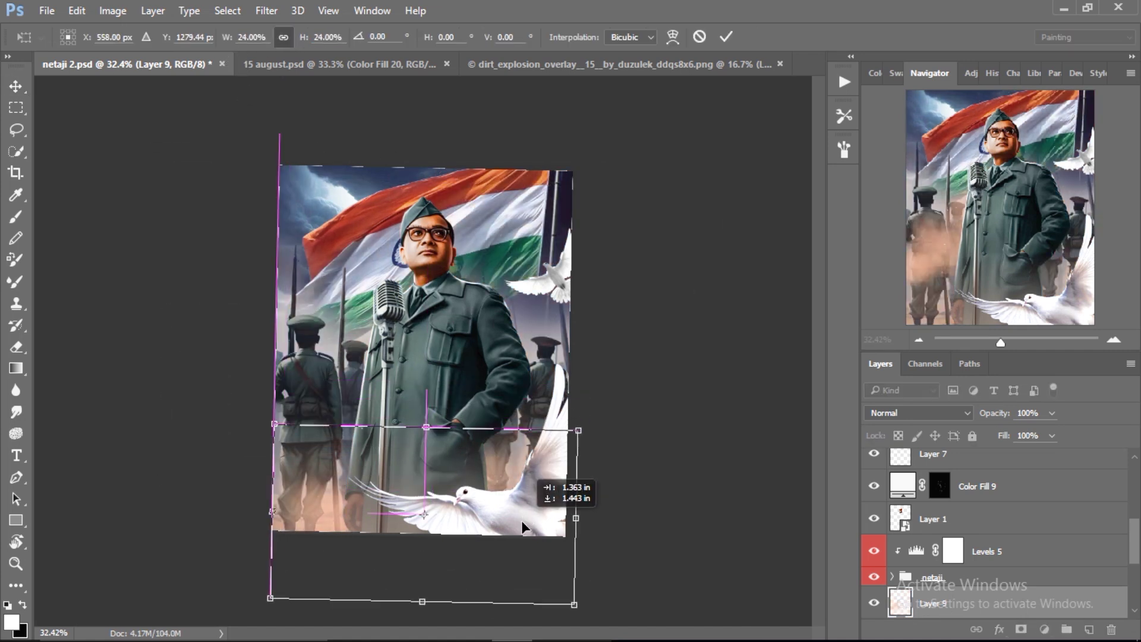
key("Return")
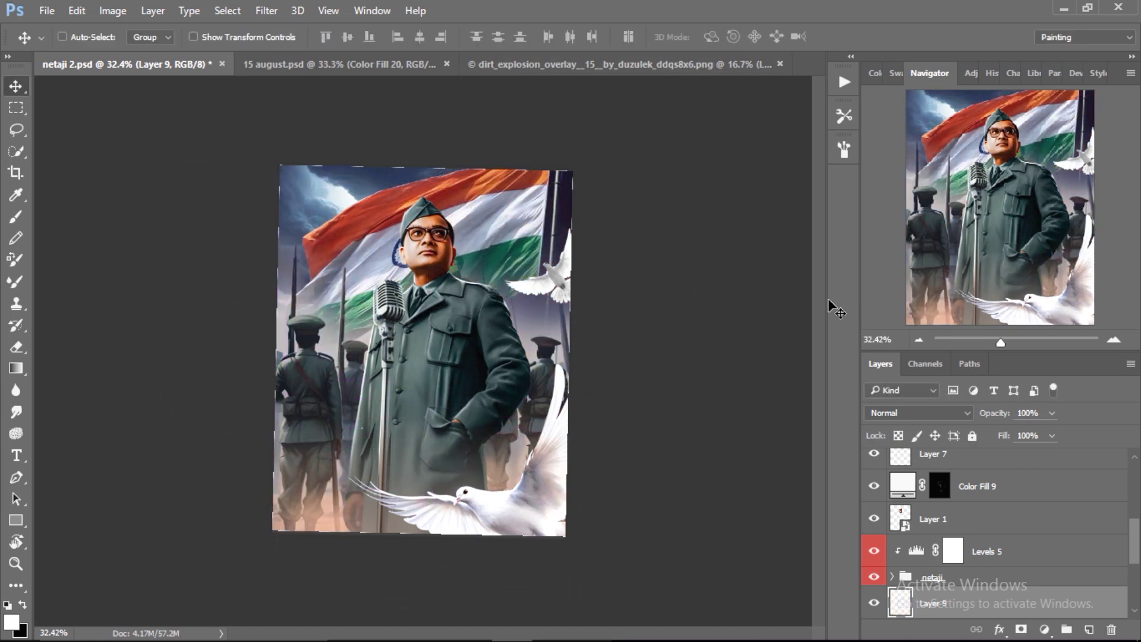
scroll(1042, 576, "up", 5)
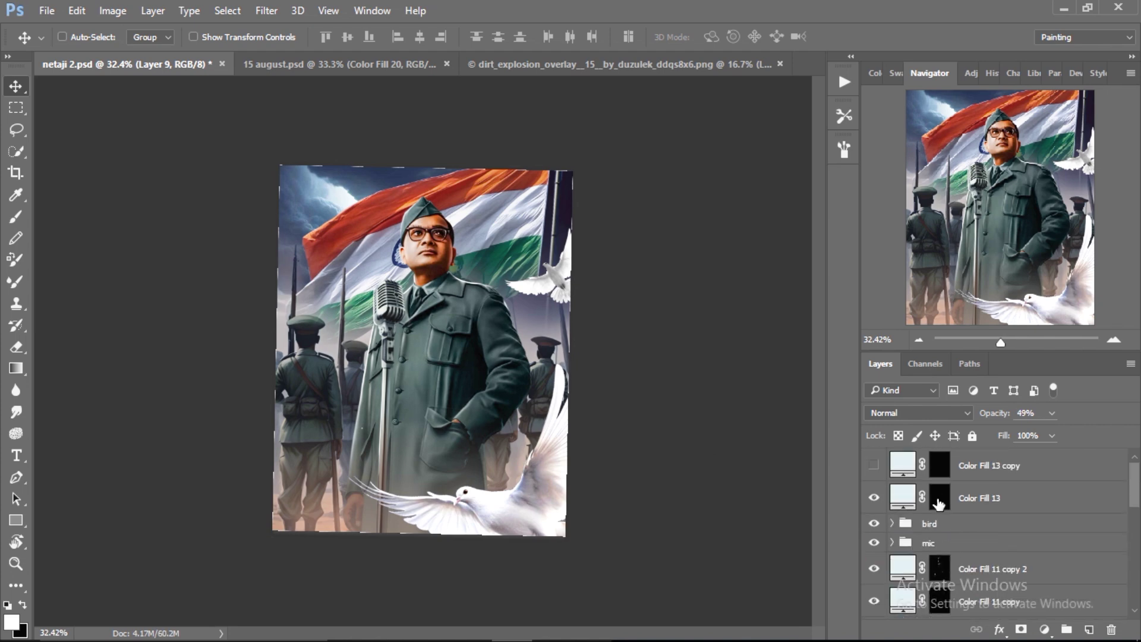
Brush Color Fill 13's glow along the lower dove.
left_click(987, 498)
key("z")
left_click_drag(423, 423, 652, 455)
key("b")
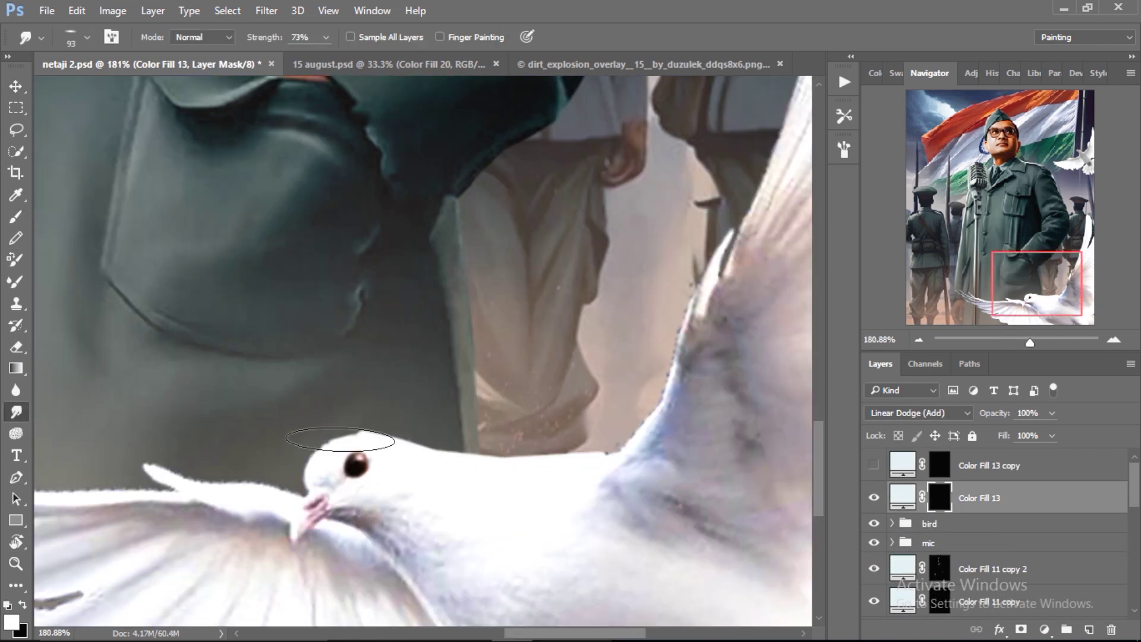
left_click_drag(340, 439, 127, 573)
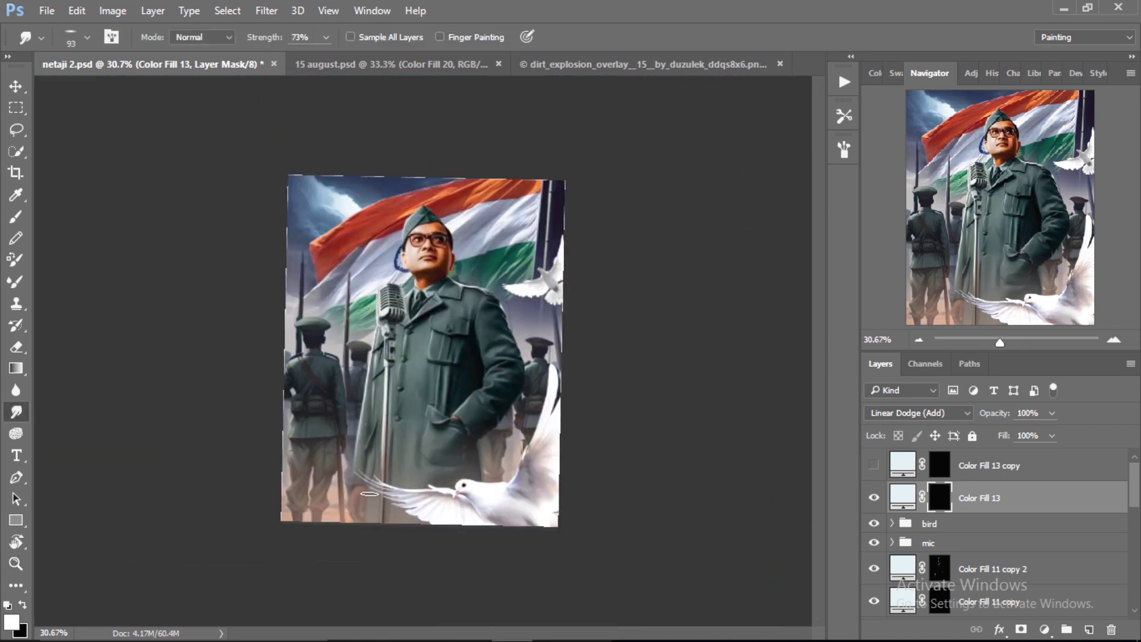
Lower the doves' Exposure 6 adjustment from -0.13 to -0.51.
left_click(891, 523)
left_click(928, 550)
scroll(928, 550, "down", 2)
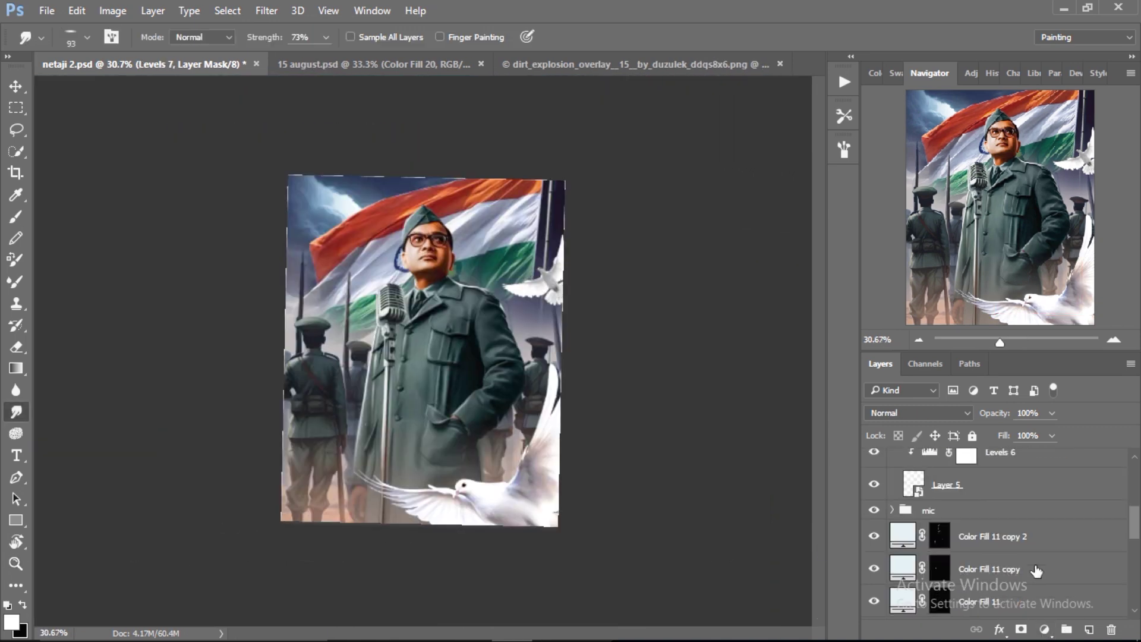
left_click(931, 550)
double_click(930, 550)
left_click_drag(692, 185, 686, 187)
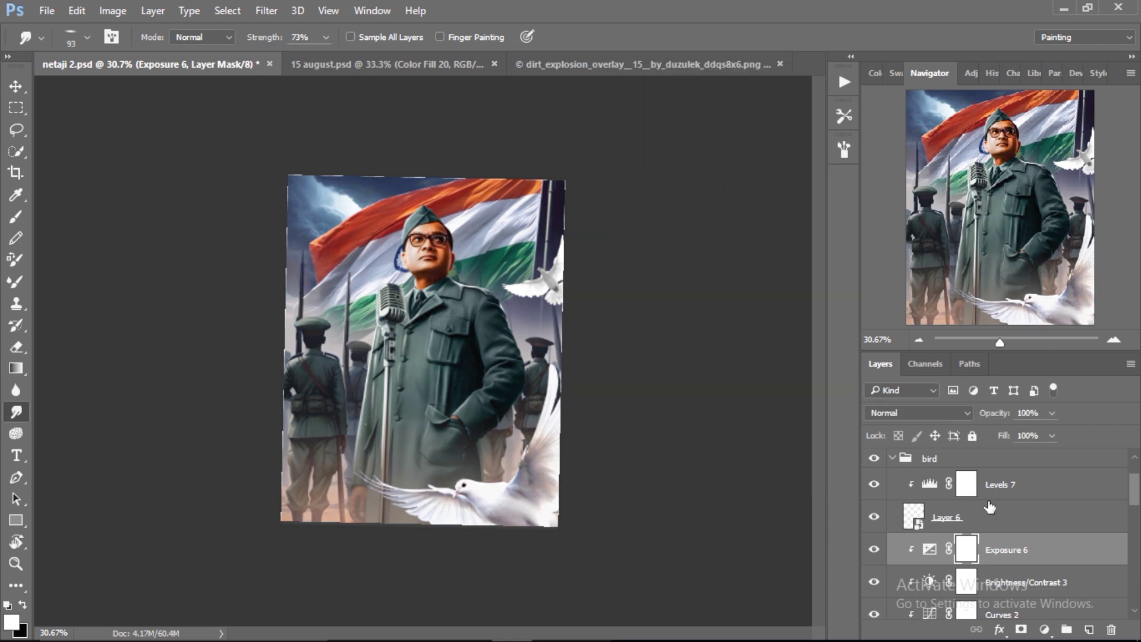
Zoom in on the dove and coat and choose a brush tip for Color Fill 13.
scroll(980, 535, "up", 2)
left_click(981, 497)
key("z")
mouse_move(629, 492)
left_mouse_down()
mouse_move(445, 386)
mouse_move(390, 456)
left_mouse_up()
key("b")
right_click(390, 455)
key("Escape")
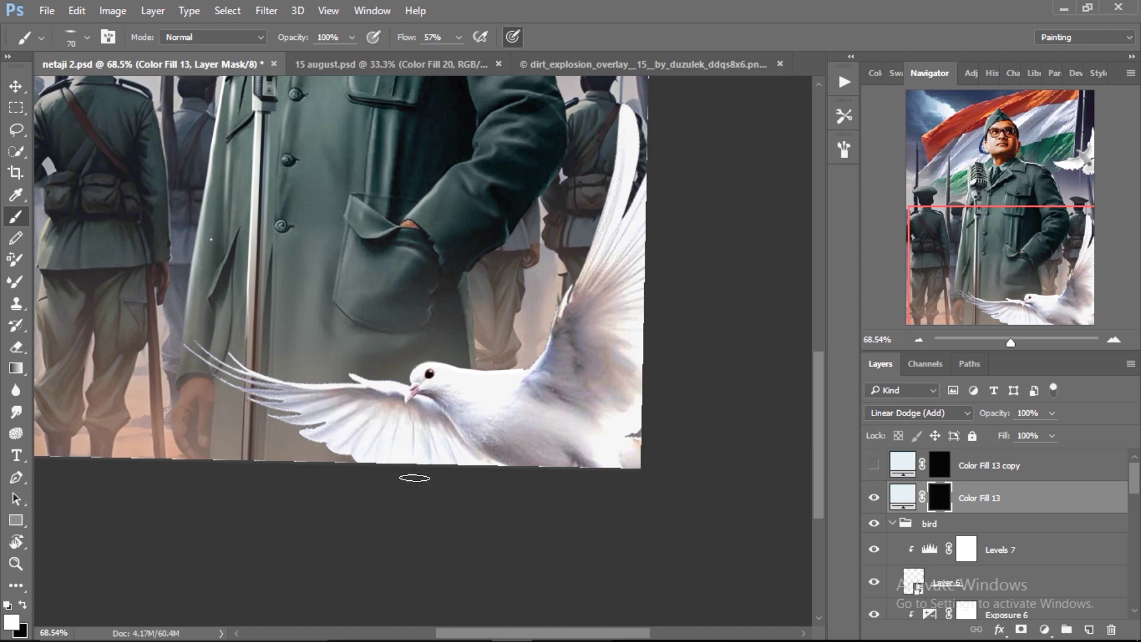
Smudge and erase Color Fill 13's rim-light edges around the dove and flagpole, then save.
scroll(446, 410, "up", 5)
key("F5")
key("F5")
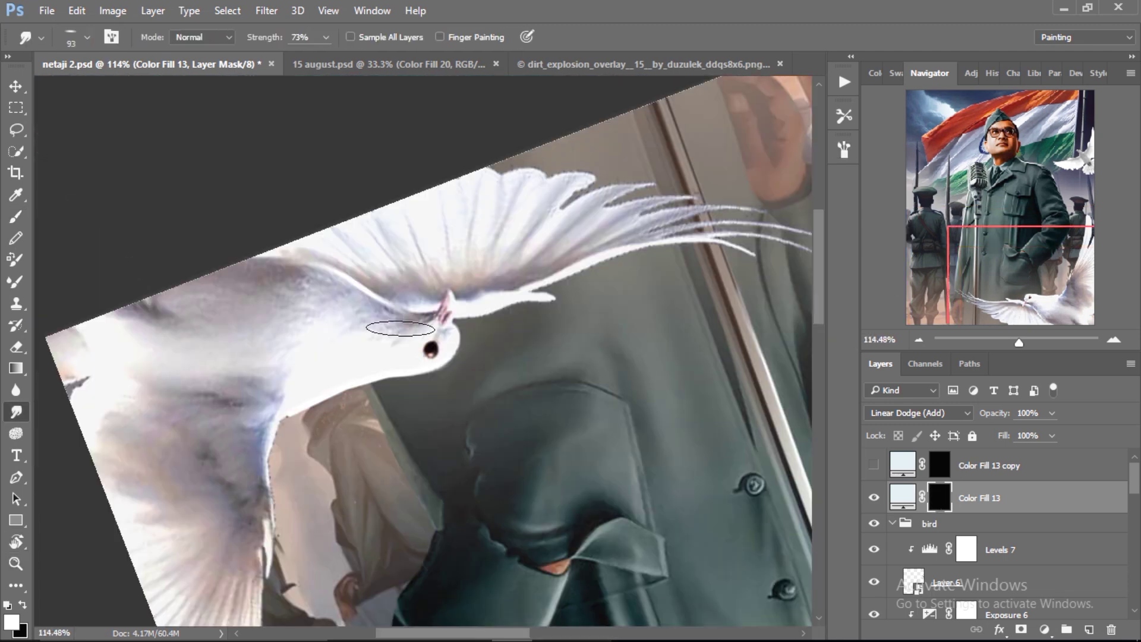
left_click_drag(525, 441, 535, 357)
scroll(582, 191, "up", 5)
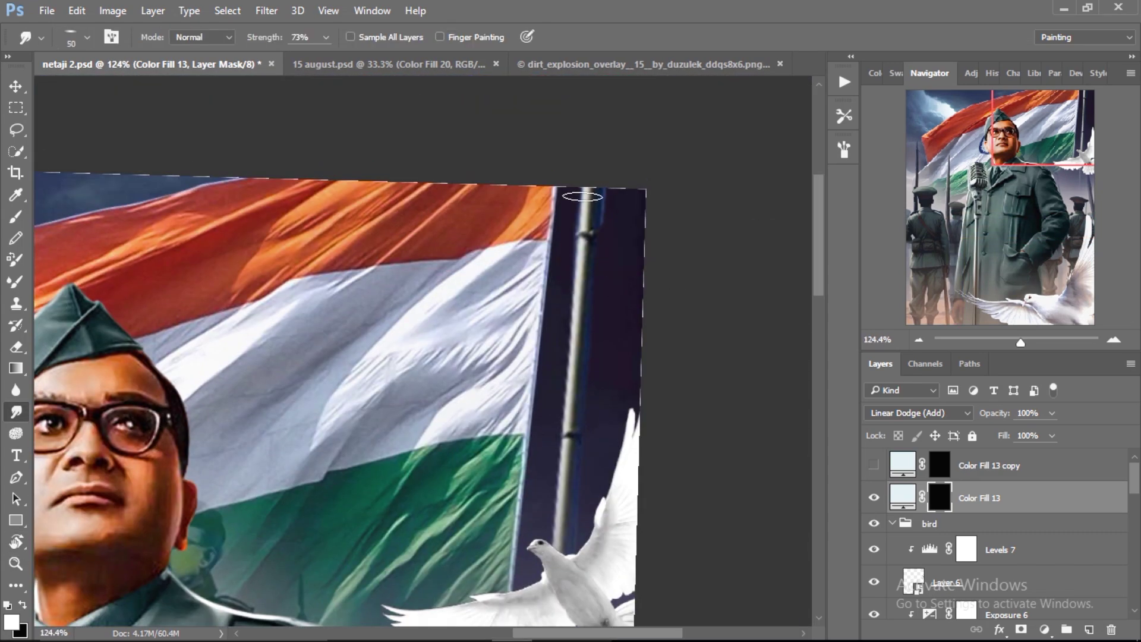
scroll(569, 198, "down", 2)
key("e")
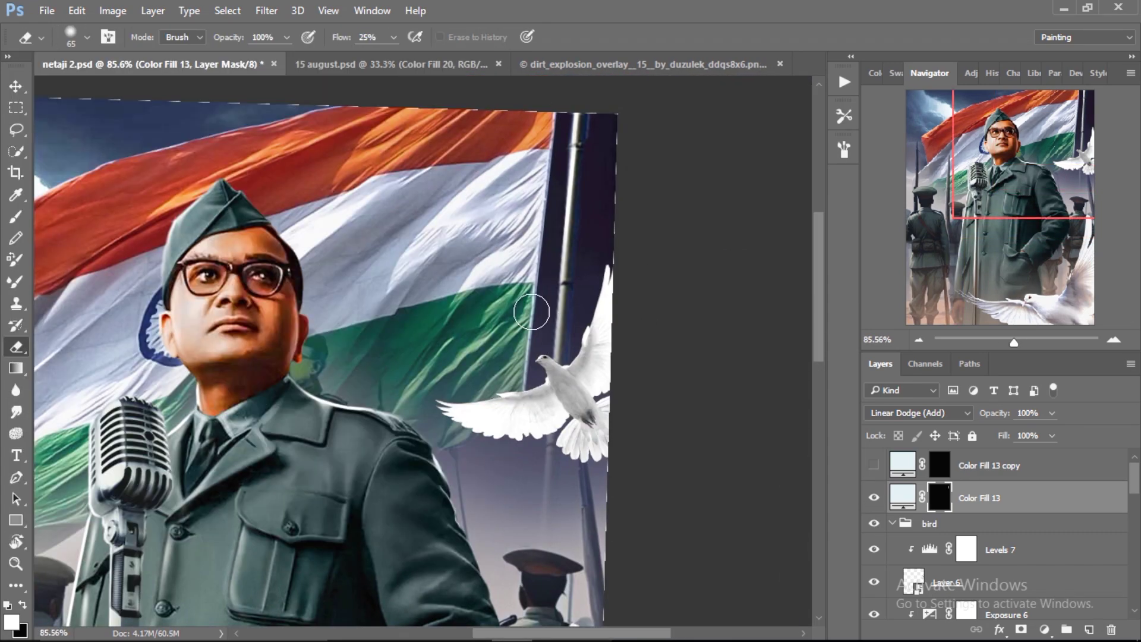
scroll(486, 426, "down", 5)
key("ctrl+s")
Add a rust-red Solid Color fill layer, Color Fill 14.
left_click(893, 527)
left_click(981, 502)
left_click(1044, 629)
left_click(988, 267)
key("Return")
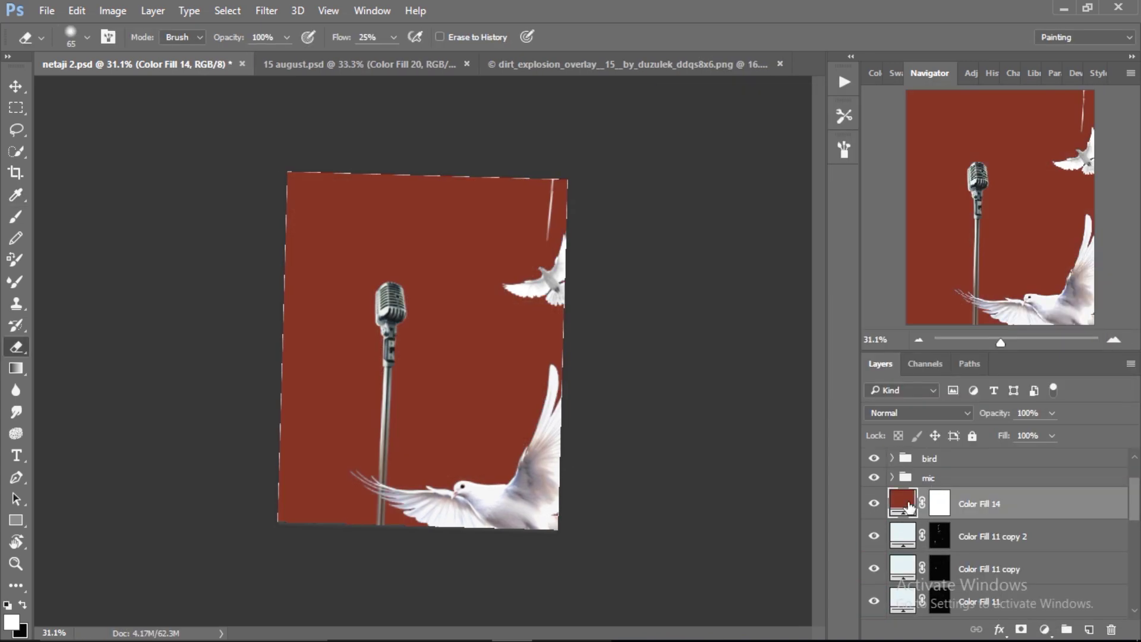
Invert Color Fill 14's mask and paint red light along the coat's right edge.
key("shift+alt+c")
key("ctrl+i")
scroll(940, 541, "down", 2)
left_click(902, 570, "ctrl")
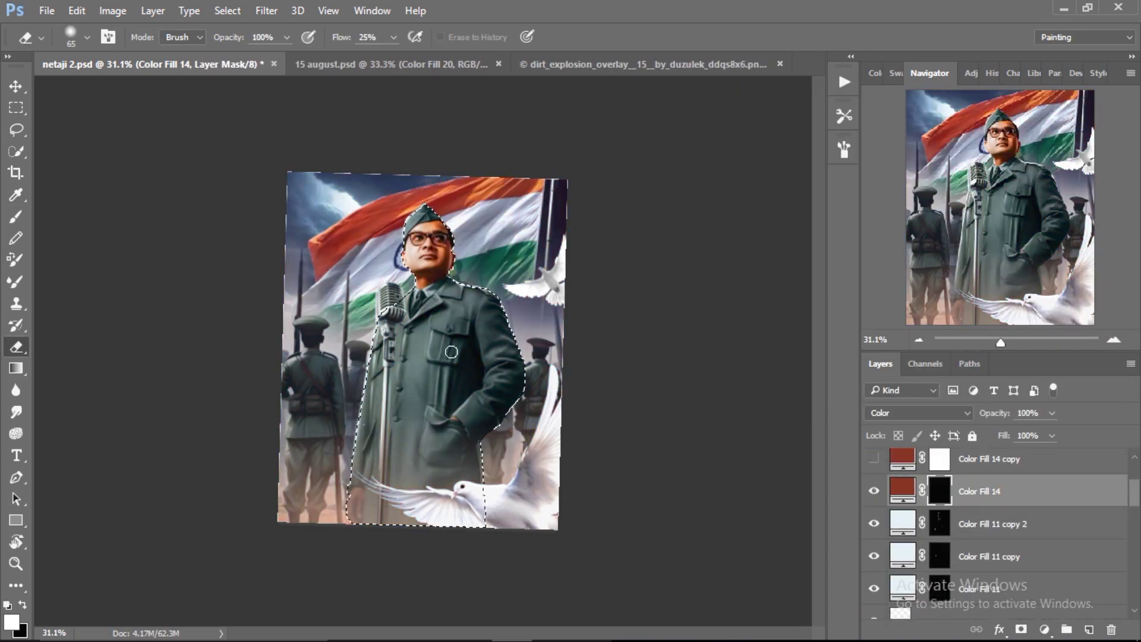
left_click_drag(407, 40, 393, 41)
scroll(616, 382, "up", 3)
left_click_drag(517, 368, 463, 559)
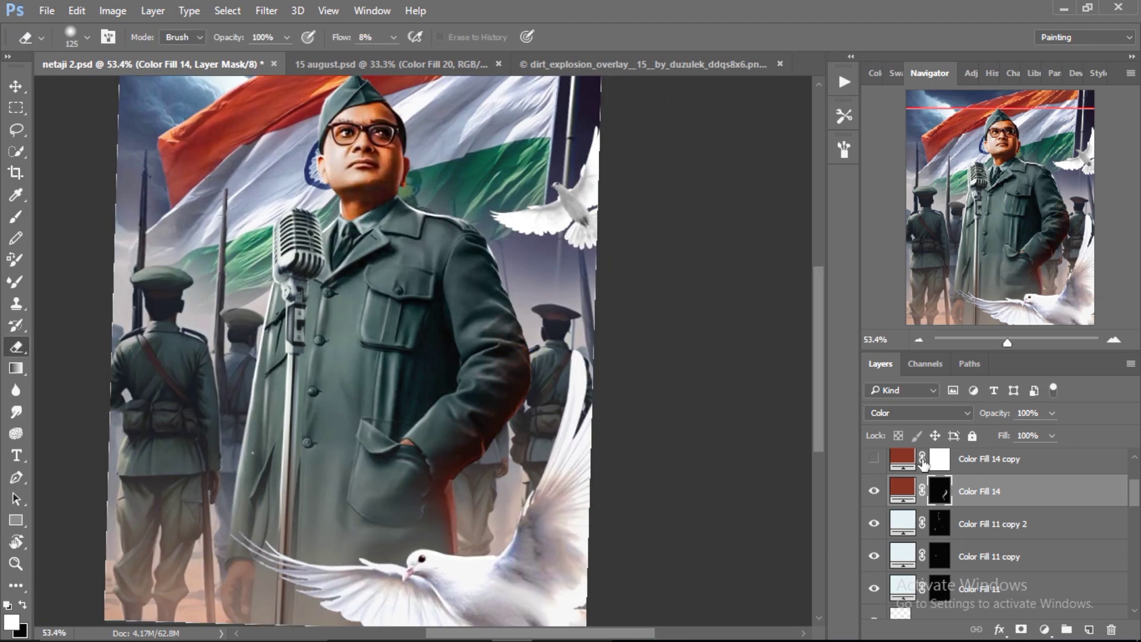
Show the red fill copy in Linear Dodge and set brush hardness to 87% on its mask.
left_click(873, 458)
double_click(902, 458)
left_click(1026, 130)
key("b")
left_click(87, 37)
left_click_drag(172, 127, 189, 139)
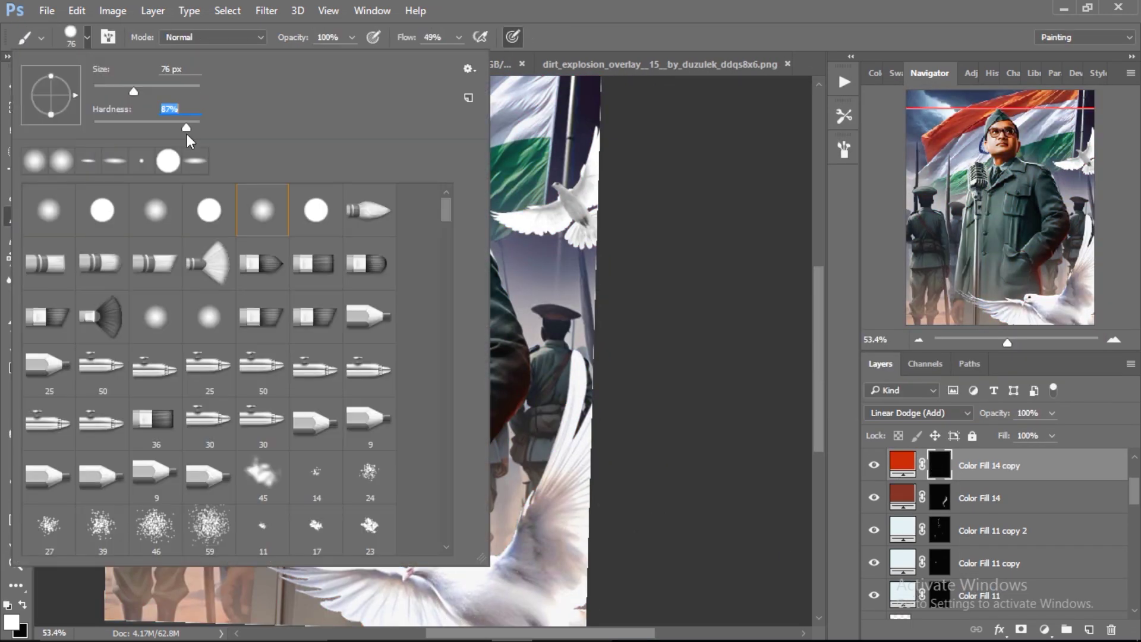
key("Return")
Zoom in on the coat and duplicate the red glow layer once more.
scroll(528, 439, "up", 3)
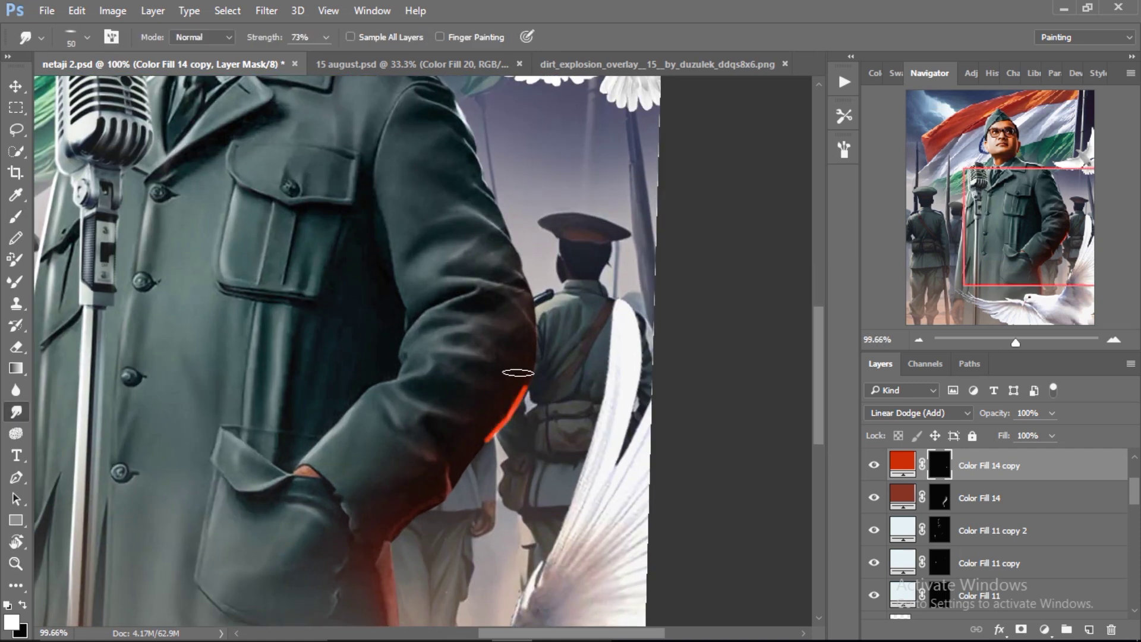
scroll(518, 373, "up", 2)
scroll(586, 395, "up", 2)
key("z")
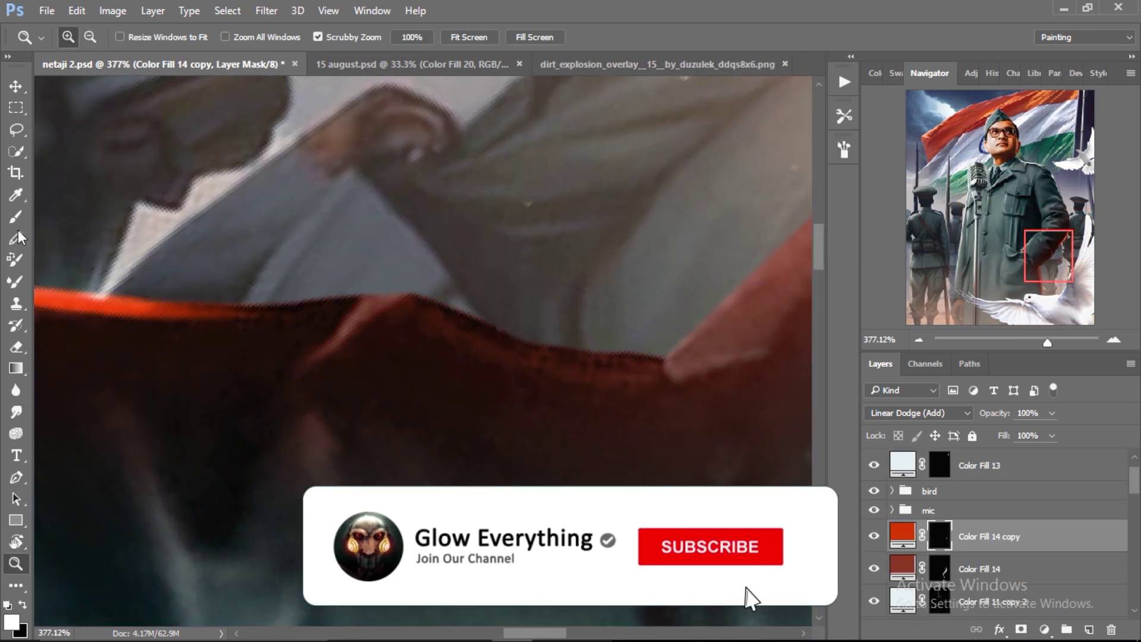
scroll(451, 428, "down", 2)
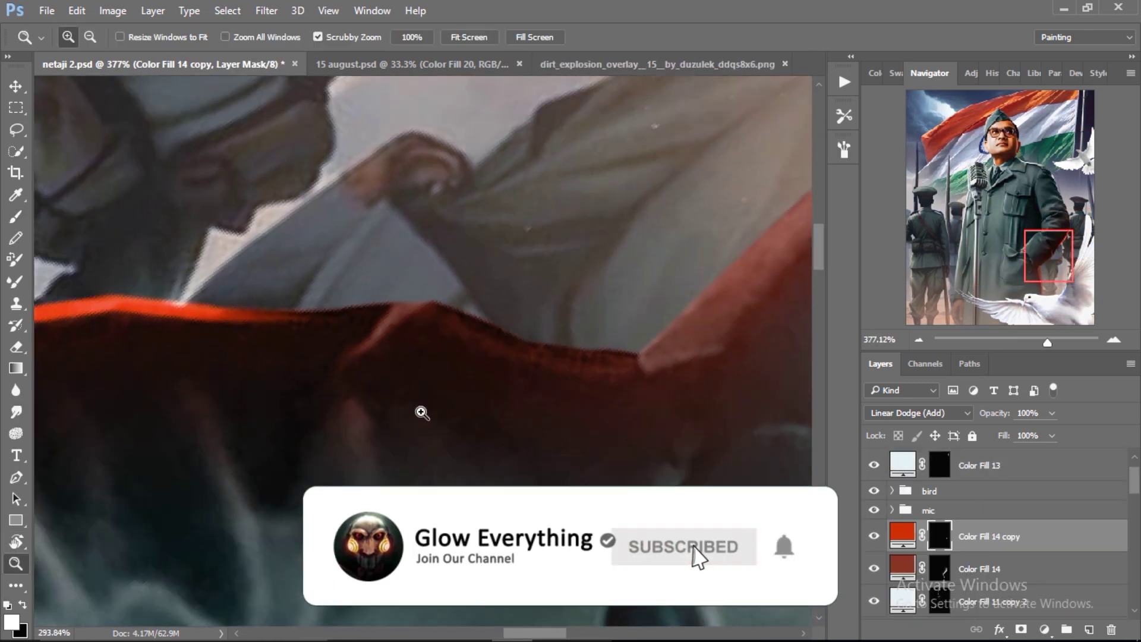
key("ctrl+j")
Rotate the view along the sleeve and smudge the red glow down the arm.
scroll(492, 413, "down", 1)
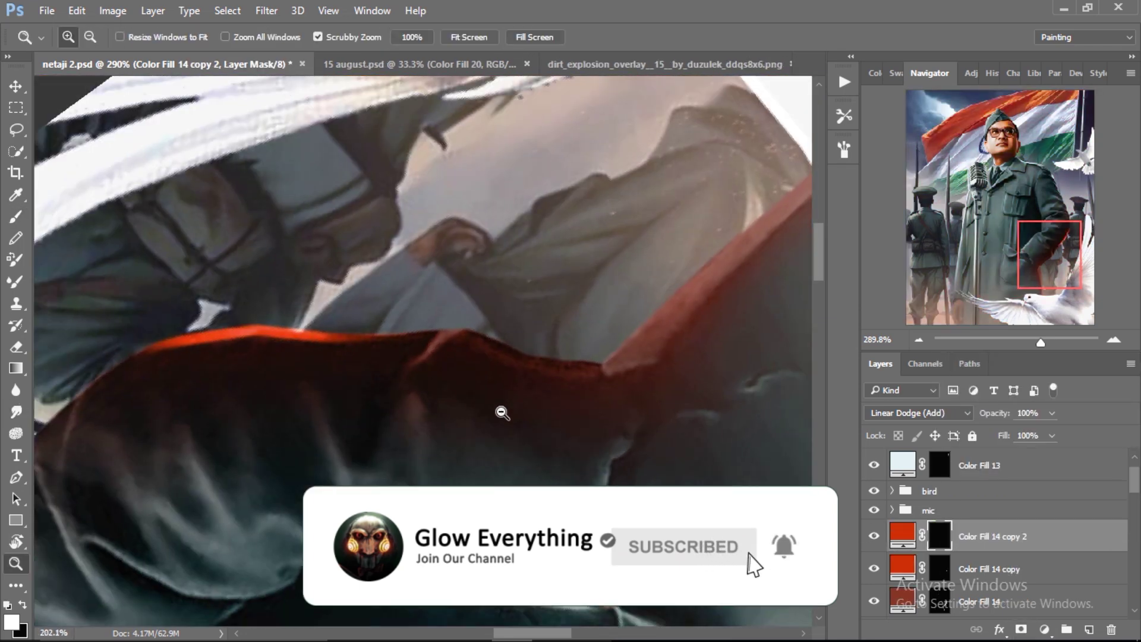
scroll(530, 354, "down", 1)
key("r")
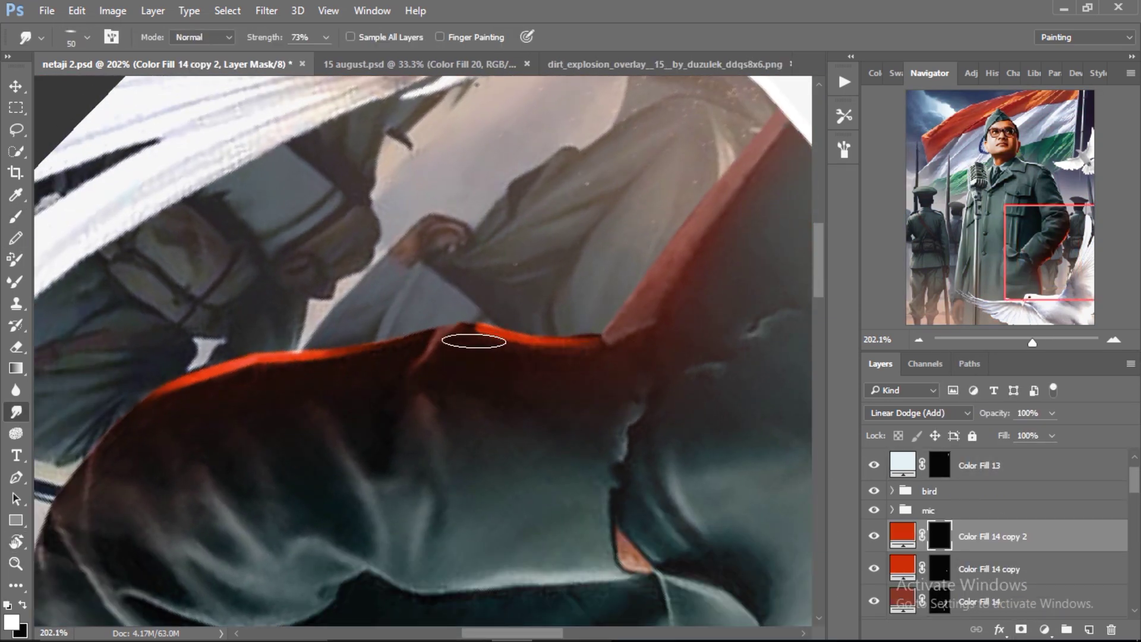
key("r")
left_click_drag(471, 329, 433, 310)
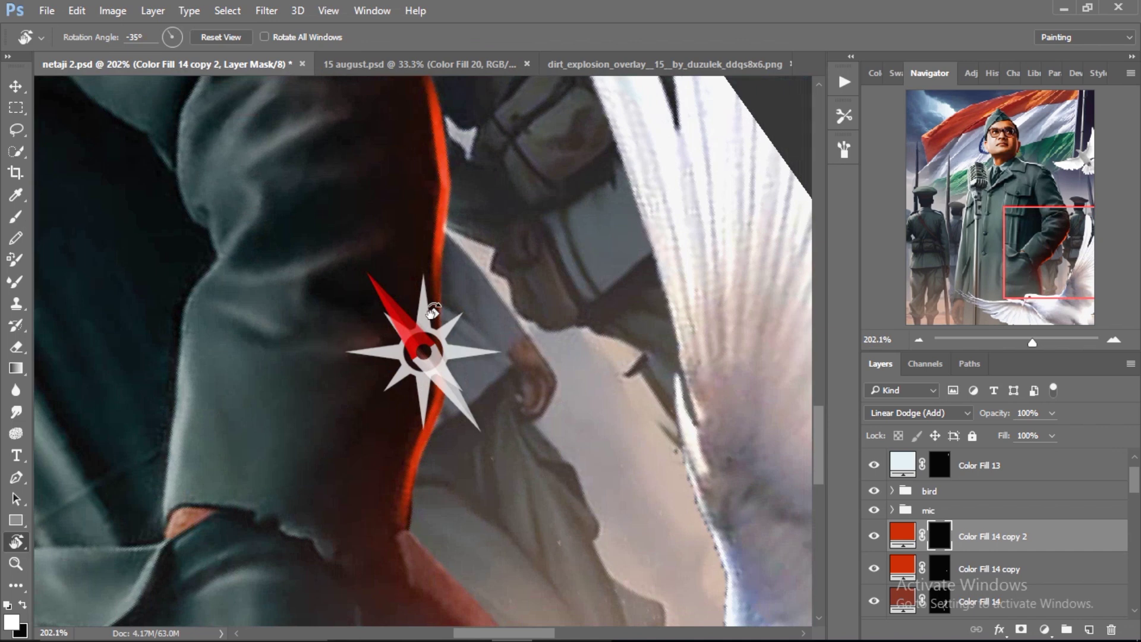
key("ctrl+0")
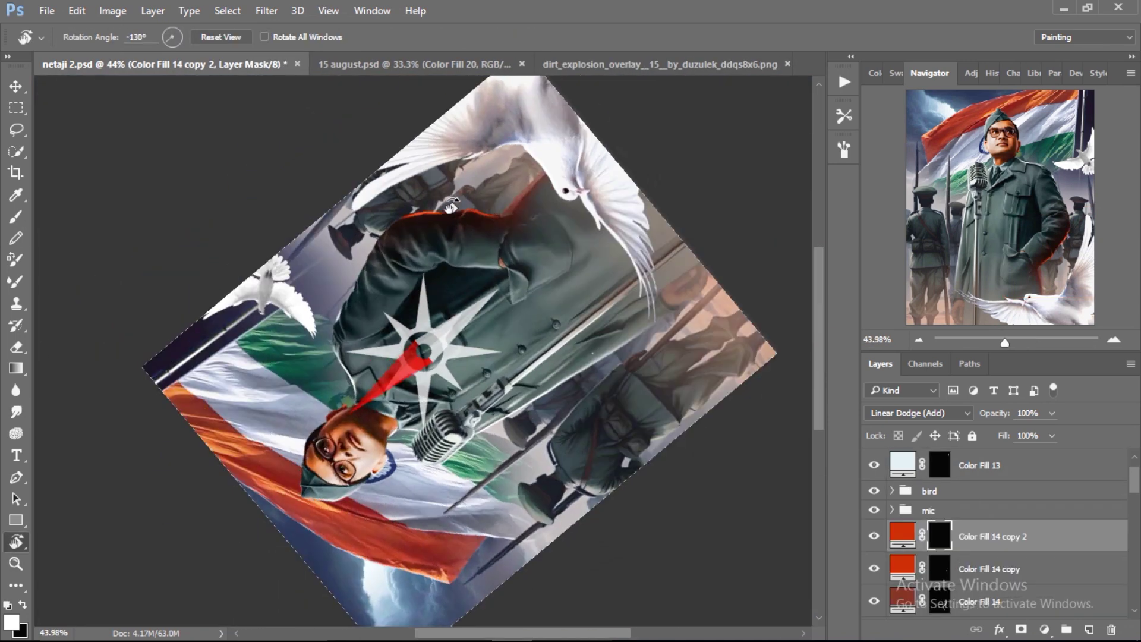
mouse_move(433, 310)
left_mouse_down()
mouse_move(562, 238)
mouse_move(265, 257)
left_mouse_up()
key("r")
left_click(341, 263, "ctrl")
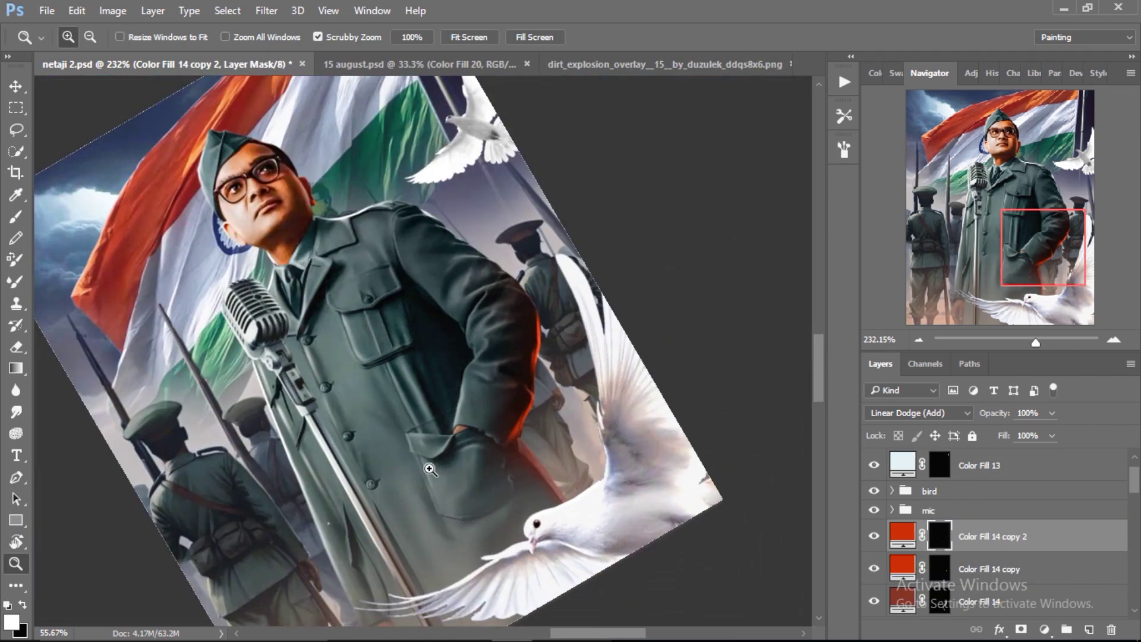
Switch to a flat brush tip around the coat pocket, then refit and straighten the view.
left_click_drag(489, 498, 459, 378)
key("b")
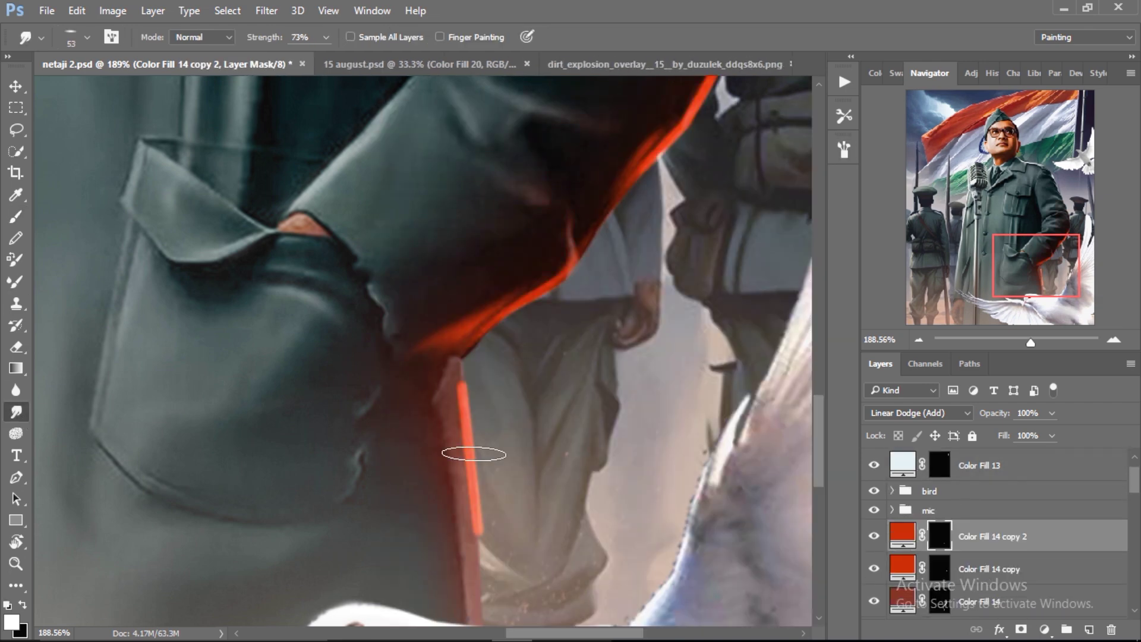
left_click_drag(484, 445, 626, 333)
right_click(75, 80)
double_click(476, 400)
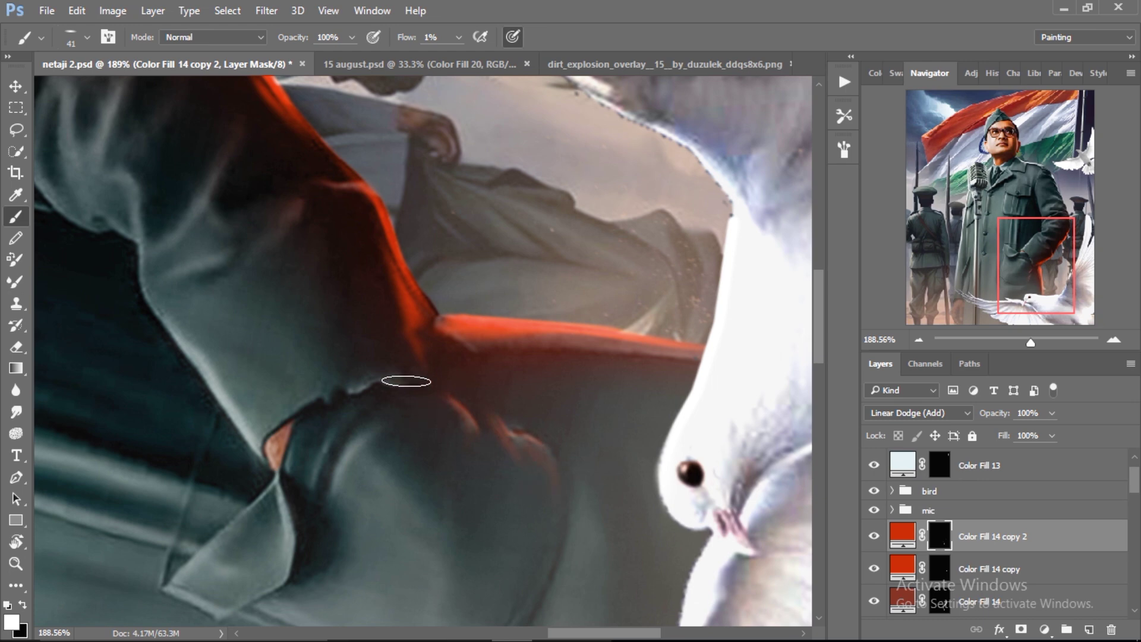
key("ctrl+0")
left_click_drag(406, 380, 501, 513)
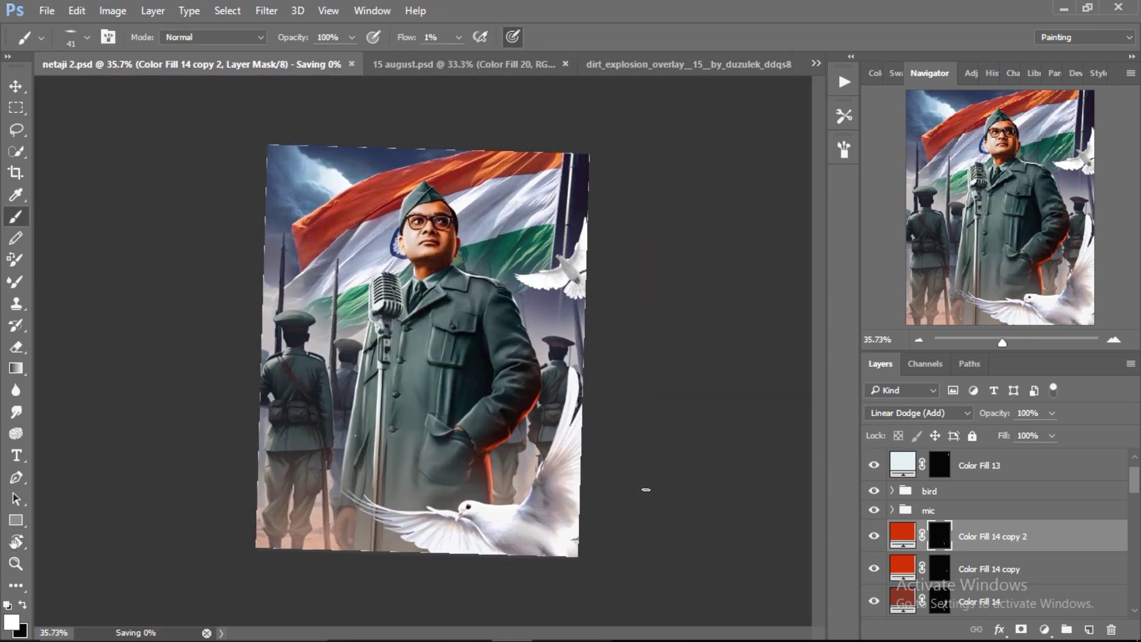
Above Layer 10, set up a large soft round brush at low flow for the soldier's faint red glow.
left_click(904, 499)
right_click(333, 187)
double_click(104, 198)
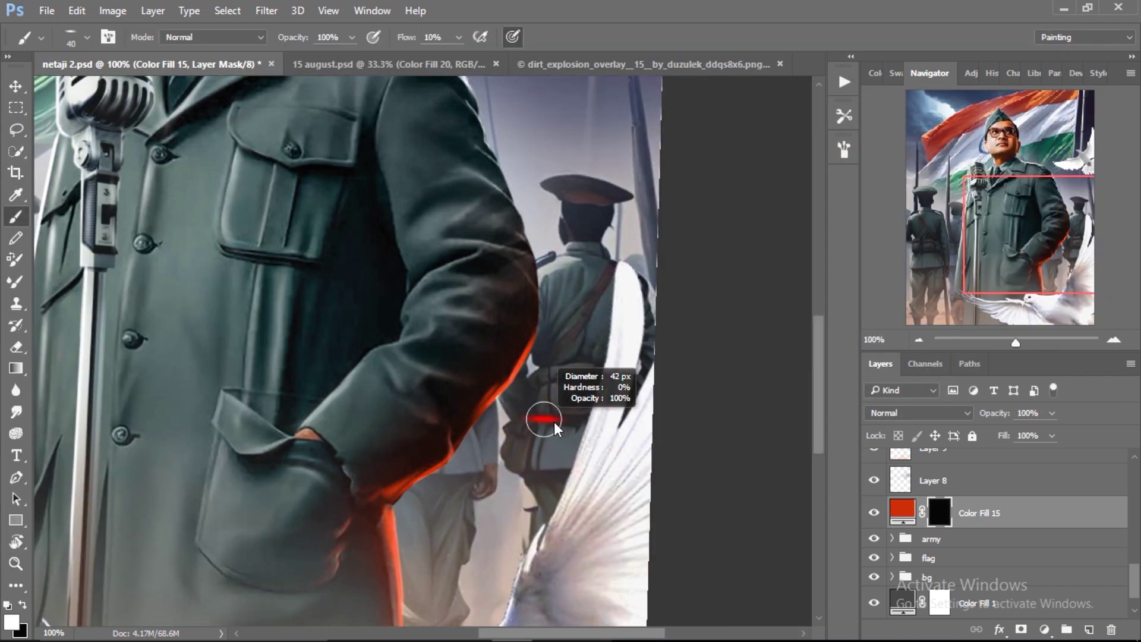
key("shift+2")
key("shift+3")
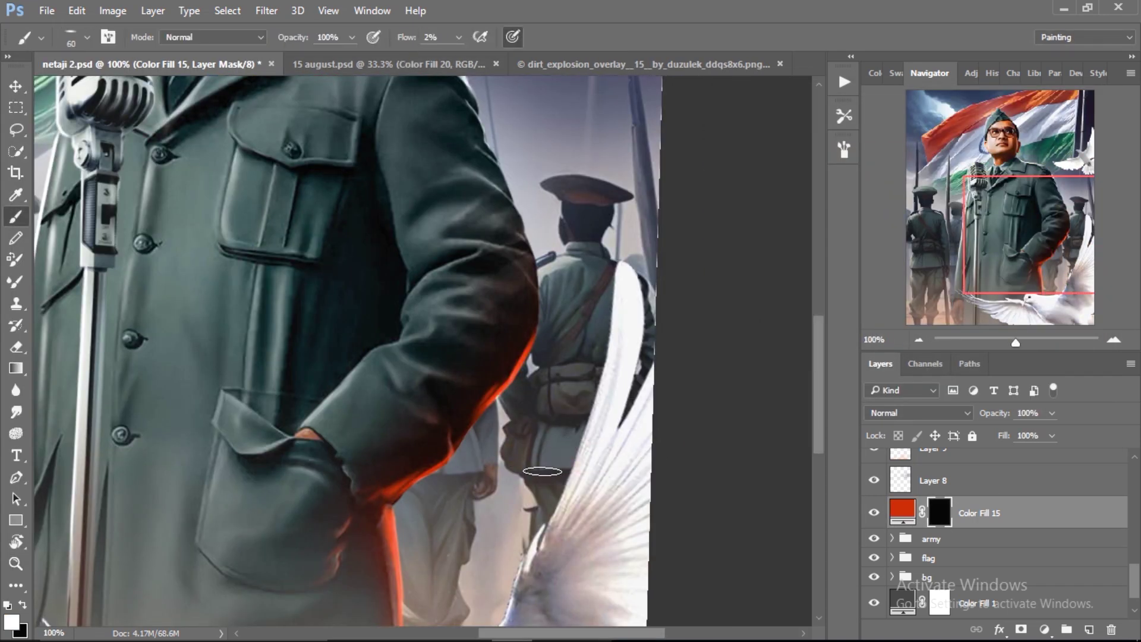
scroll(554, 491, "down", 2)
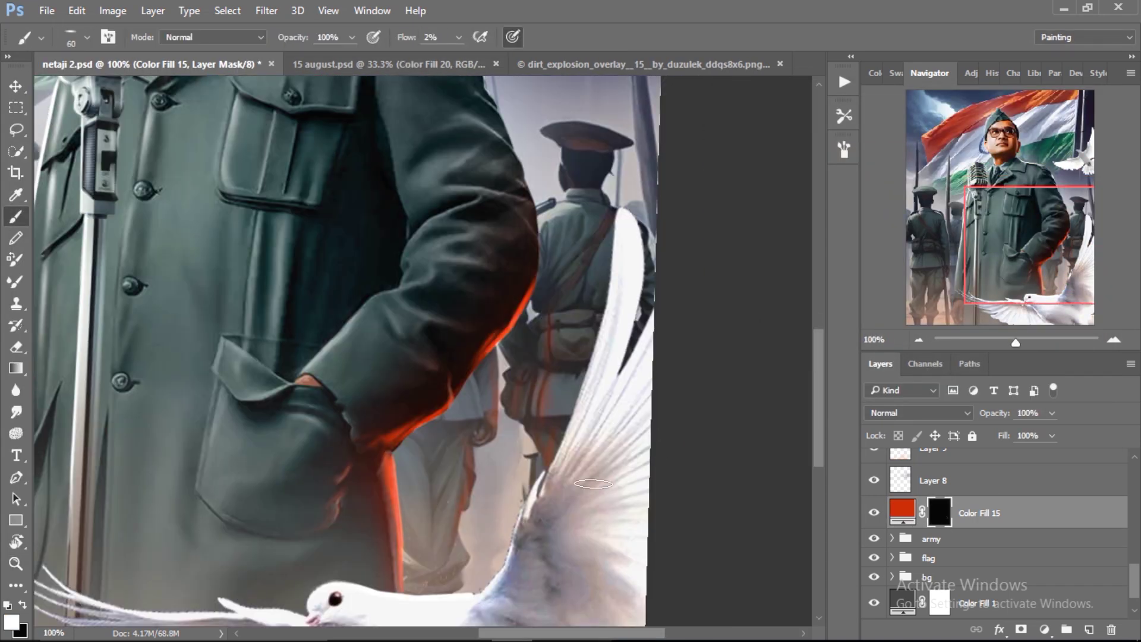
key("z")
key("ctrl+0")
scroll(931, 523, "up", 5)
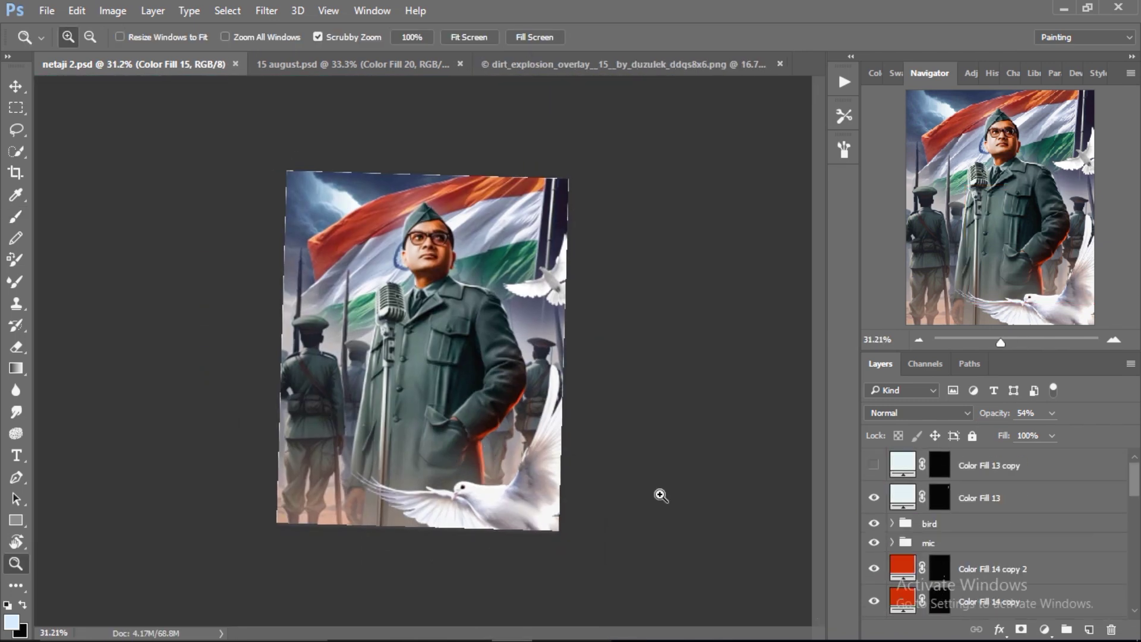
Draw the slanted beam path with the Pen tool and fill its selection with a pale Solid Color.
left_click(874, 465)
key("p")
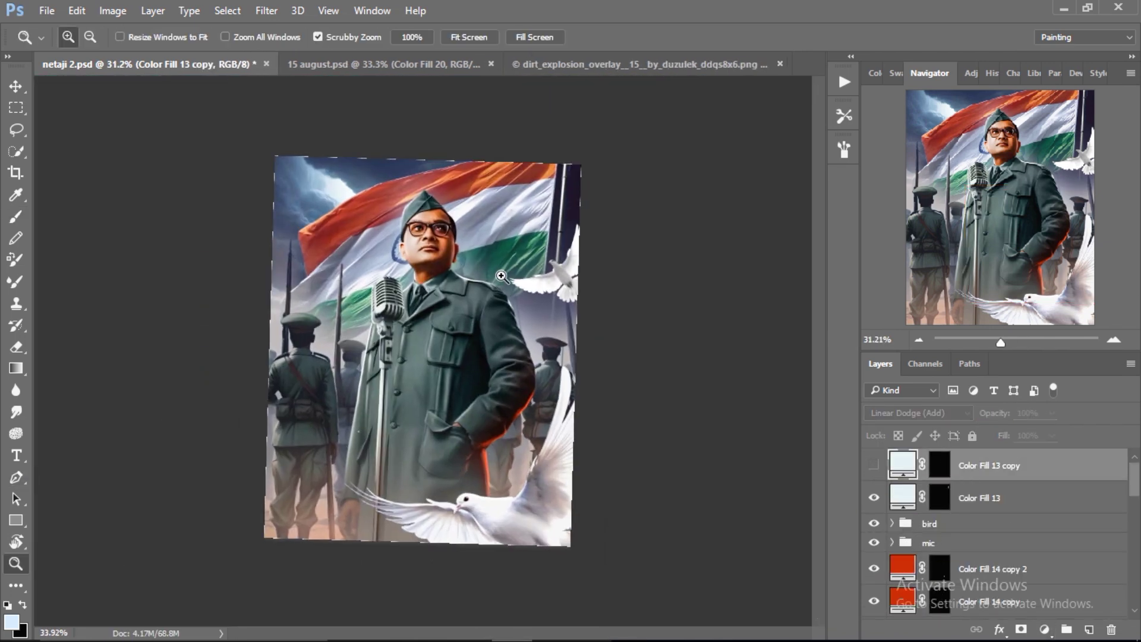
scroll(255, 160, "up", 5)
scroll(256, 160, "down", 3)
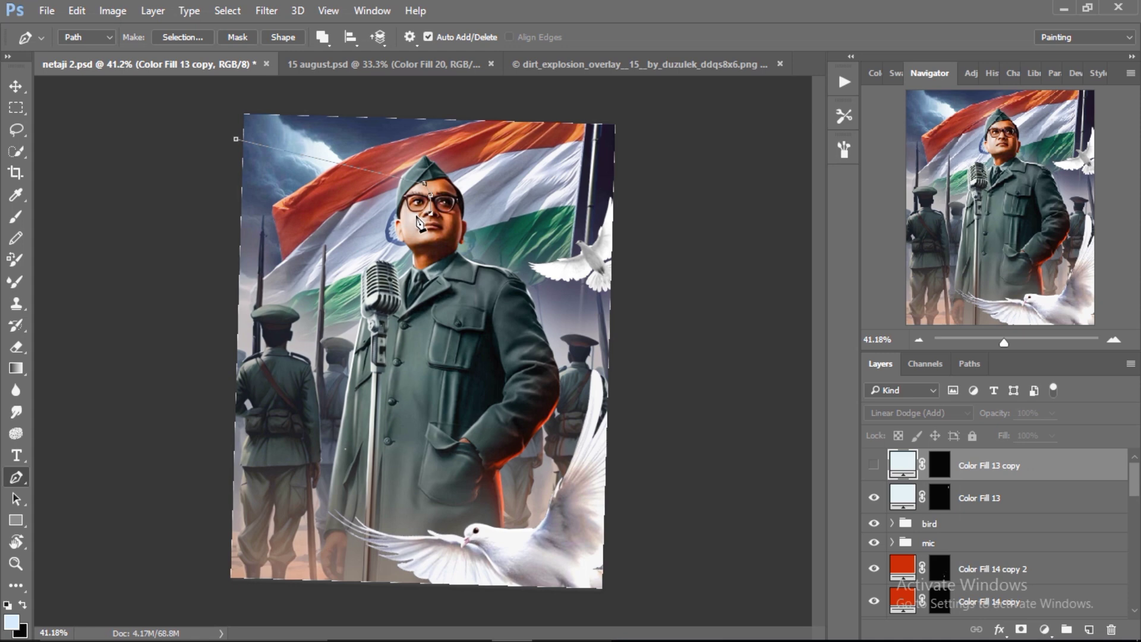
left_click(159, 383)
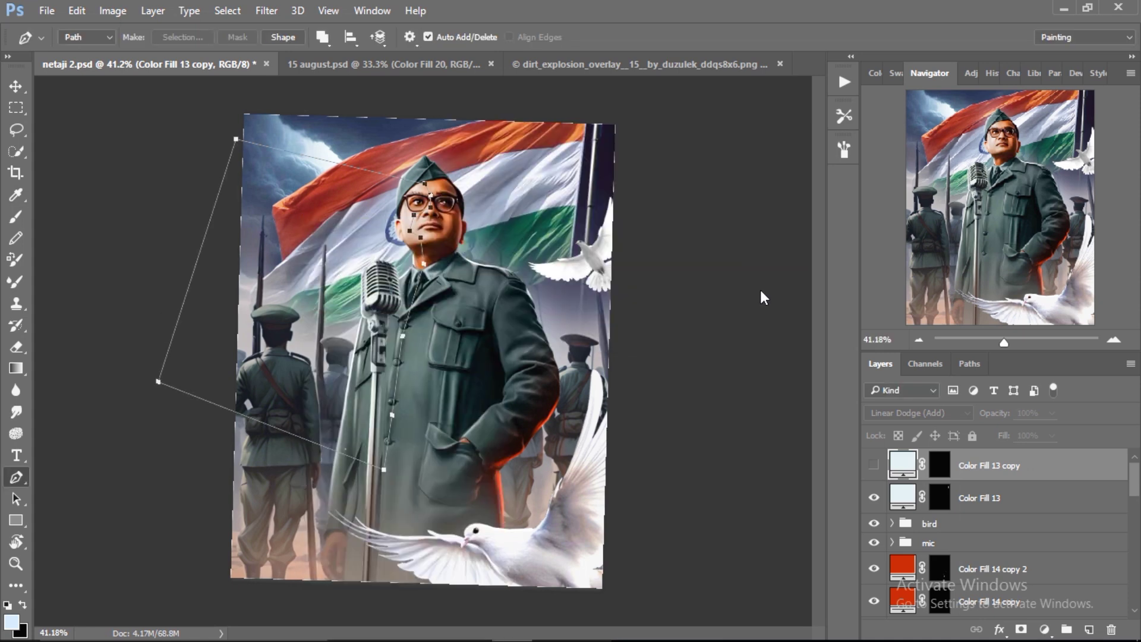
left_click(657, 169)
left_click(1010, 130)
Feather the beam's mask 14.5 px and set its opacity to 13%.
double_click(938, 464)
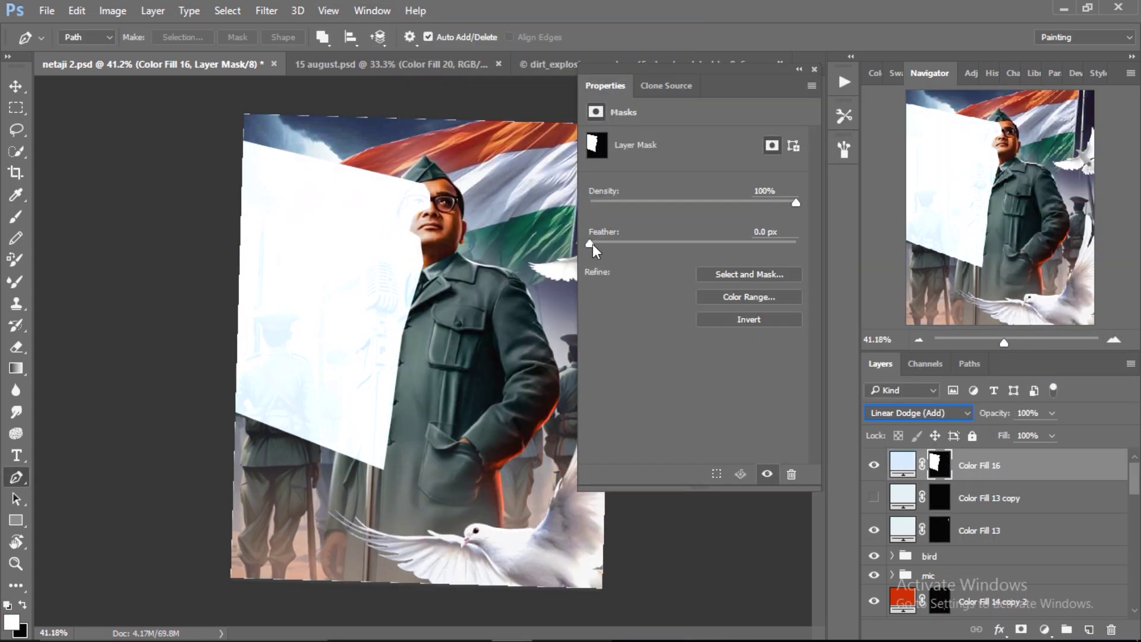
left_click_drag(646, 244, 675, 255)
type("13")
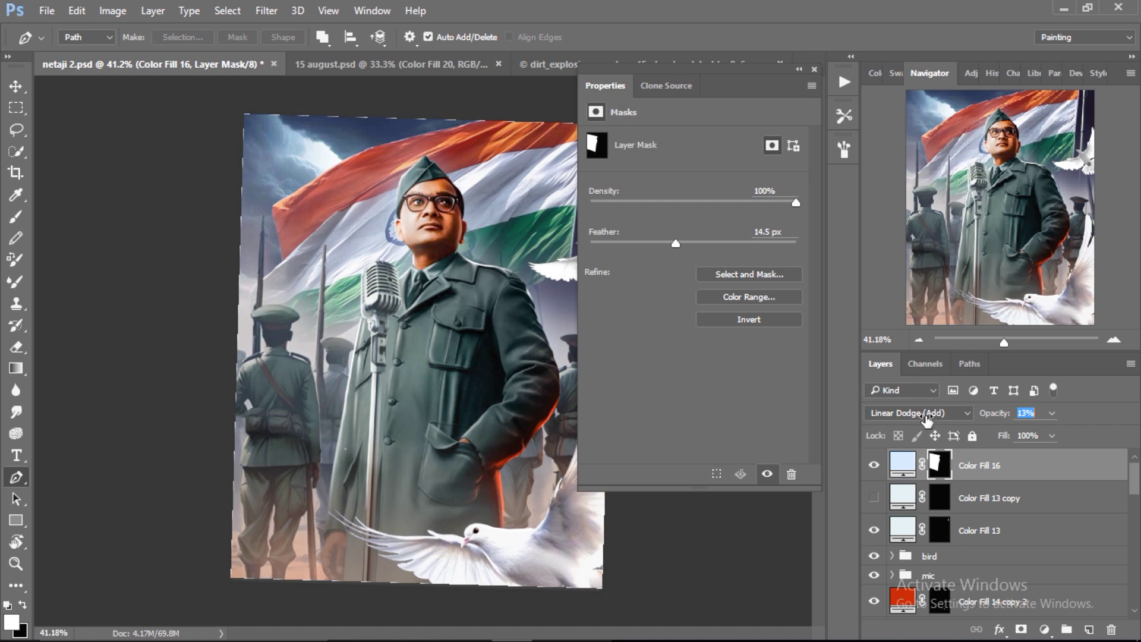
left_click(973, 470)
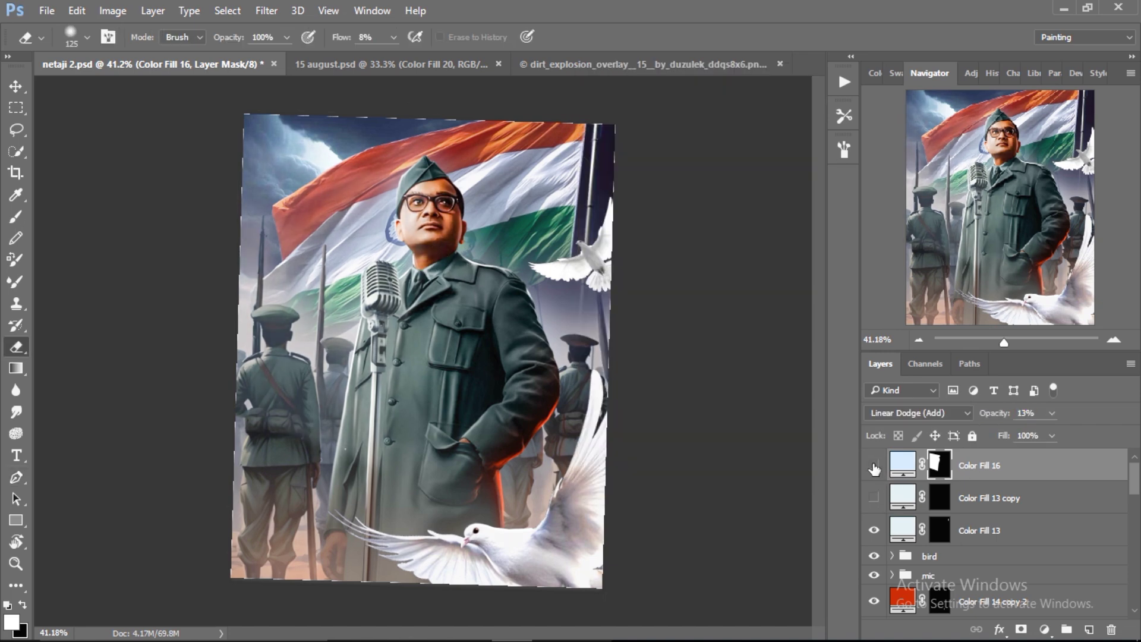
key("bracketright")
key("bracketright")
key("bracketright")
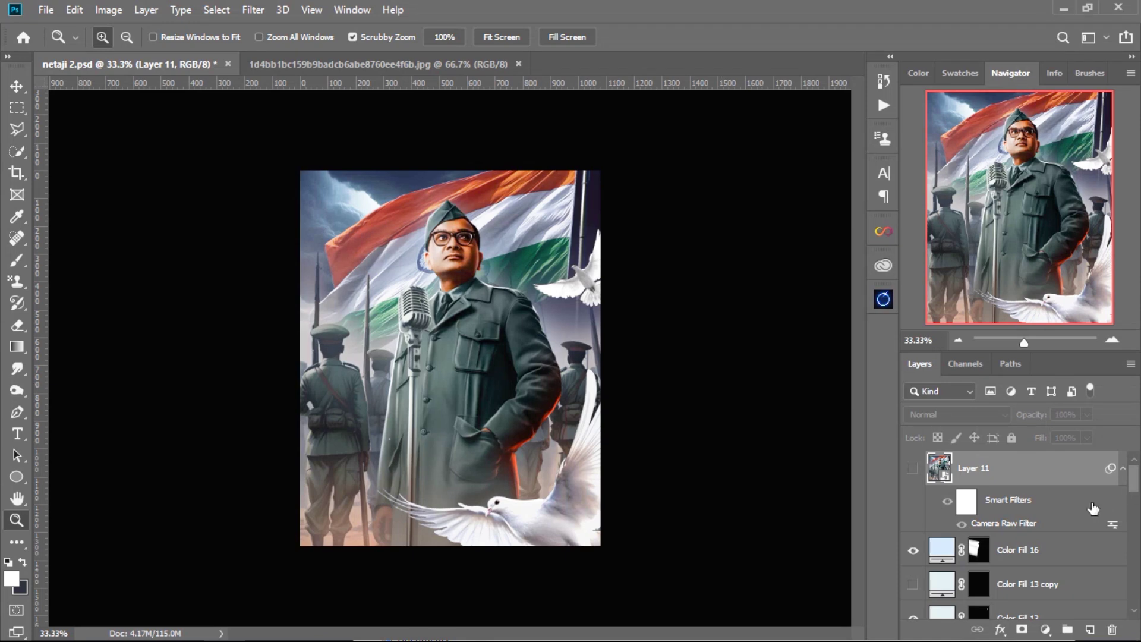
Place the newspaper over the lower poster and move its layer between the bird and mic groups.
left_click(378, 64)
mouse_move(438, 298)
left_mouse_down()
mouse_move(419, 481)
mouse_move(440, 491)
left_mouse_up()
key("ctrl+t")
key("Return")
left_click_drag(973, 601, 1067, 424)
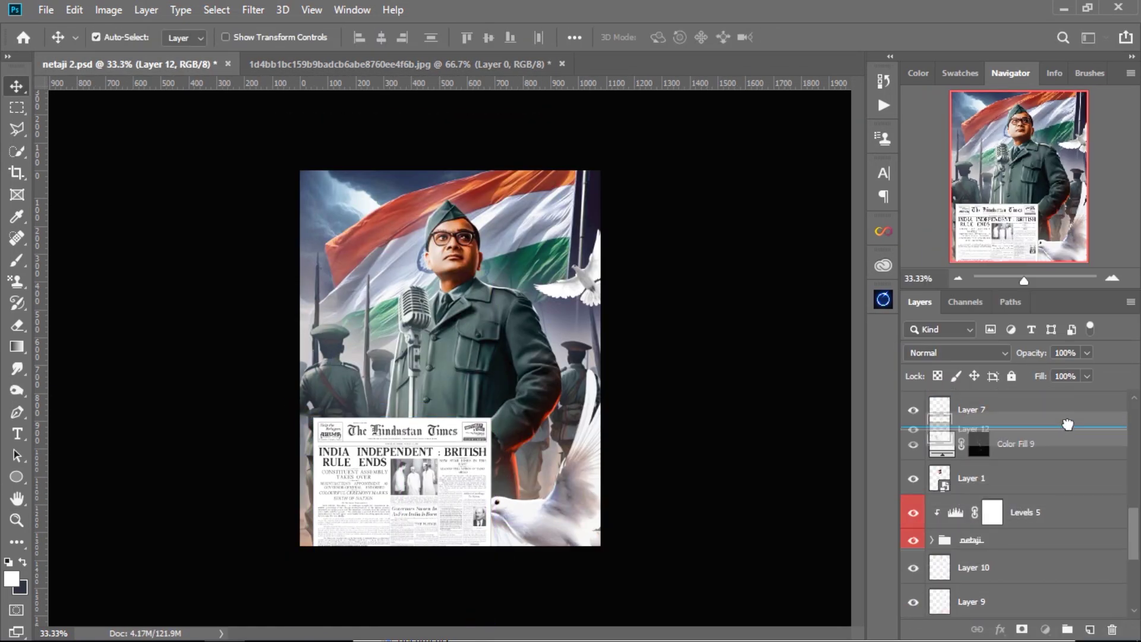
left_click_drag(1067, 424, 1067, 475)
key("z")
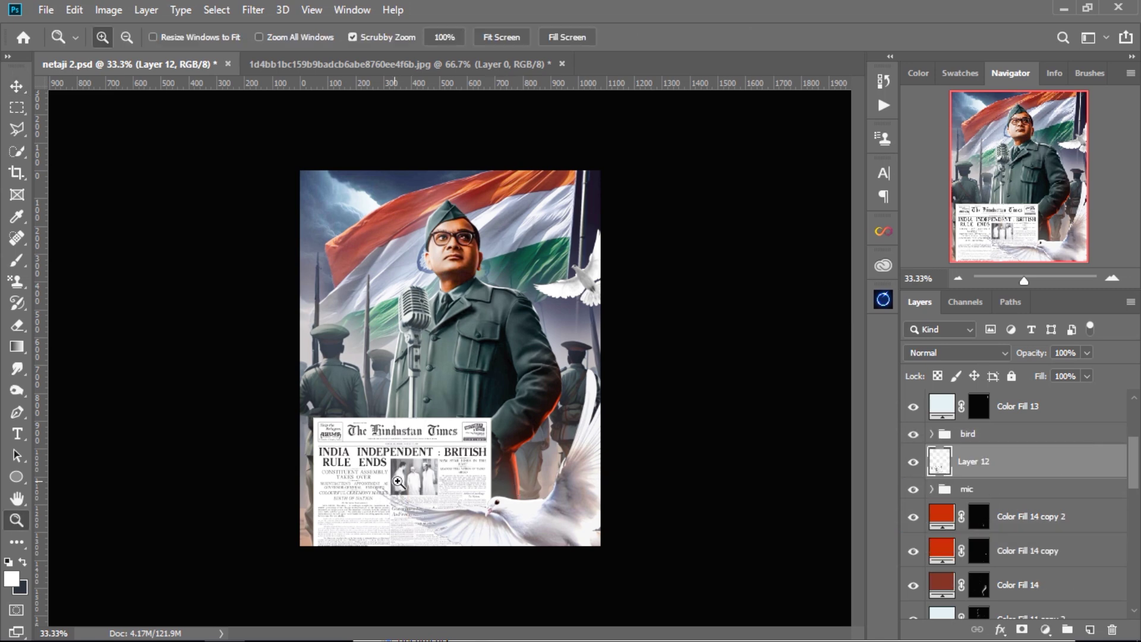
left_click_drag(398, 481, 410, 481)
Warp the newspaper's top edge into a curve and adjust its size and placement.
key("ctrl+t")
right_click(350, 246)
left_click(376, 351)
left_click_drag(426, 429, 417, 452)
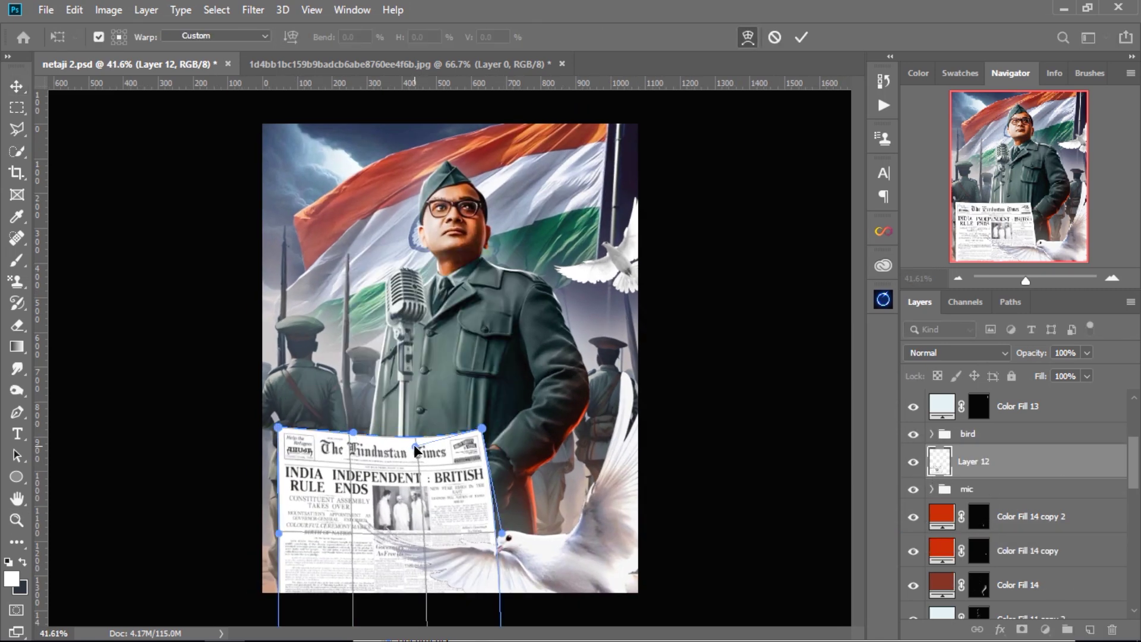
left_click(802, 38)
key("ctrl+t")
left_click_drag(387, 580, 387, 595)
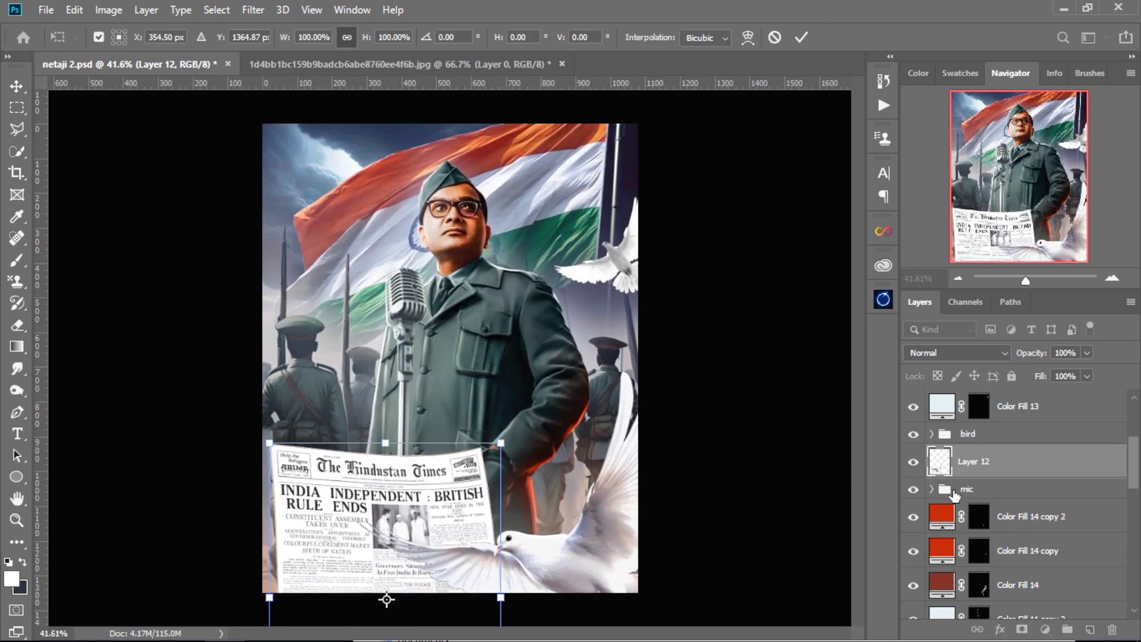
key("Return")
Rename the layer 'news papper' and darken it with a clipped Exposure of -1.08.
double_click(974, 461)
type("news papper")
key("Return")
left_click(1045, 629)
left_click(1021, 452)
key("ctrl+alt+g")
left_click_drag(665, 227, 649, 227)
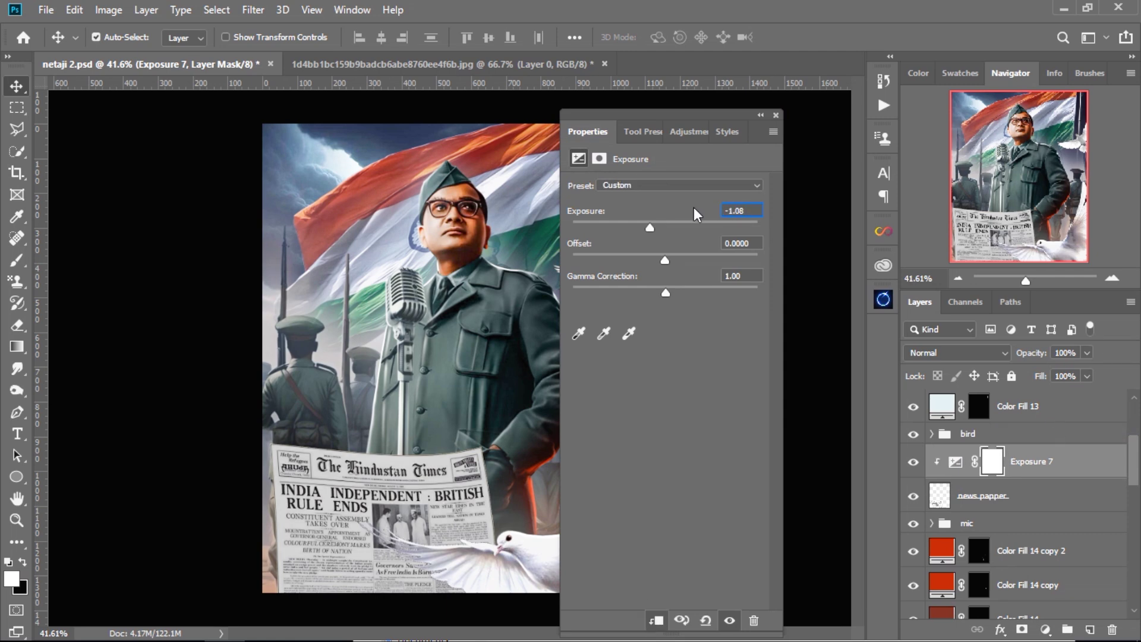
Add a Curves adjustment clipped to the newspaper, editing its Red and Blue channels.
left_click(775, 115)
left_click(1045, 629)
left_click(1030, 418)
left_click(656, 620)
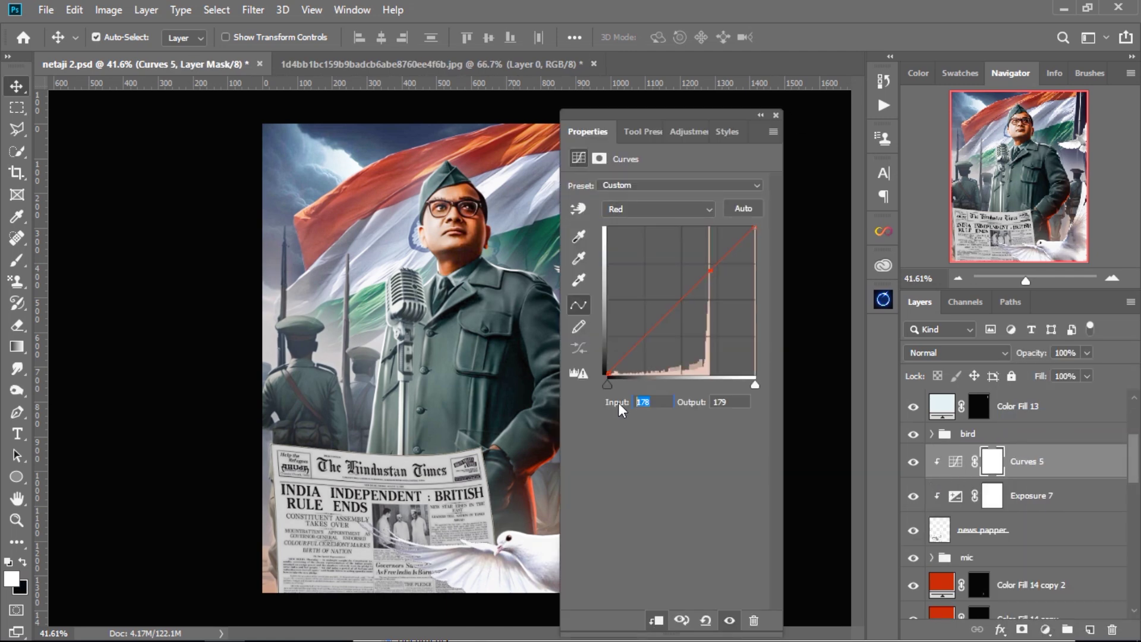
left_click(657, 209)
left_click(624, 257)
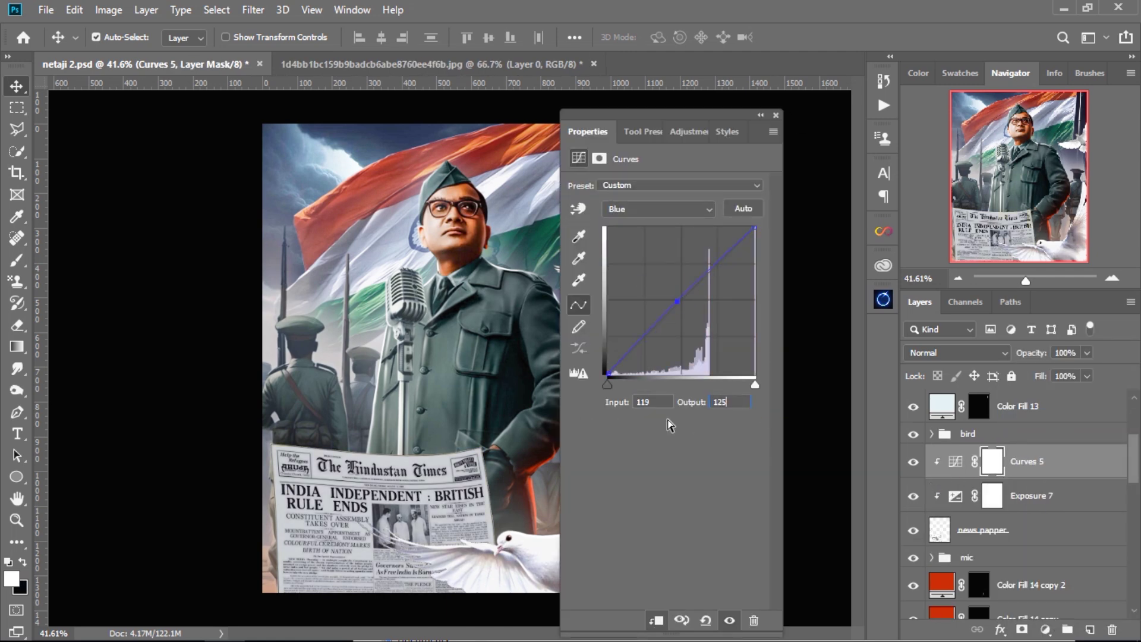
Add a grey Solid Color fill clipped to the newspaper in Multiply mode.
left_click(1045, 630)
left_click(1022, 336)
left_click(1049, 166)
key("shift+alt+m")
left_click(944, 477, "alt")
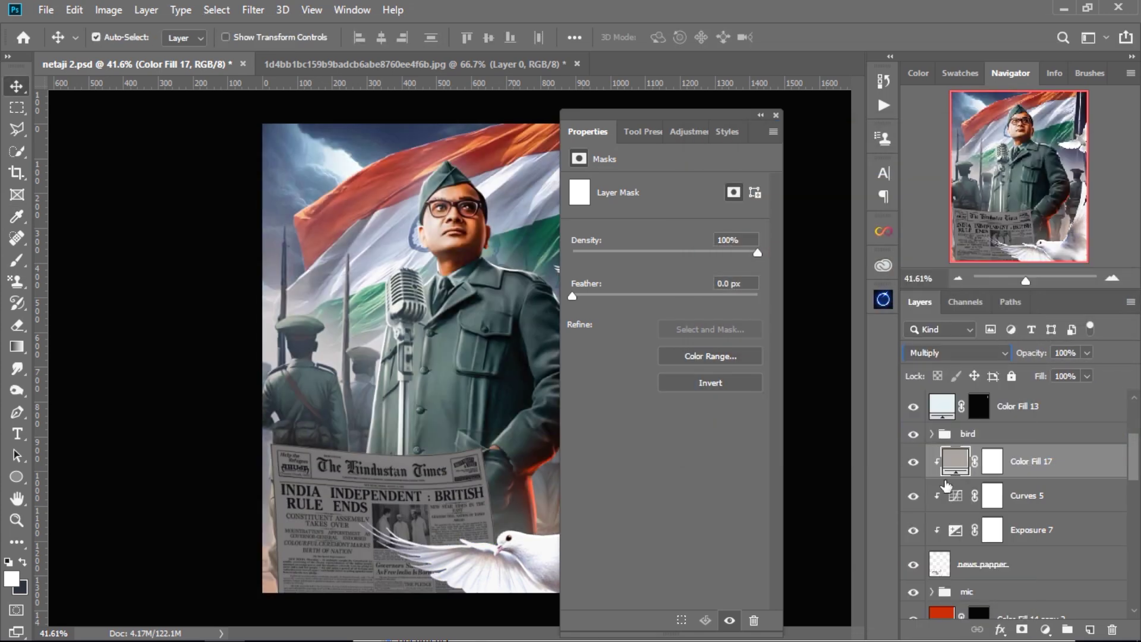
Add a clipped Overlay Solid Color fill, recoloured to a blue-grey sampled from the sky.
left_click(1045, 629)
left_click(1022, 337)
type("fff4e6")
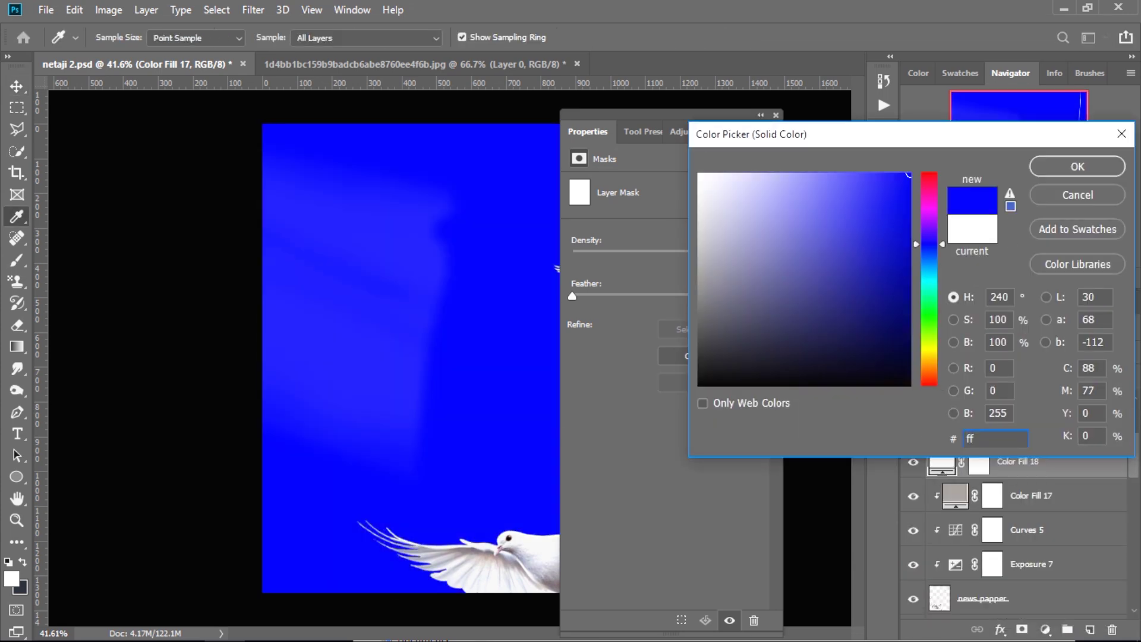
key("Return")
key("v")
key("ctrl+alt+g")
key("shift+alt+o")
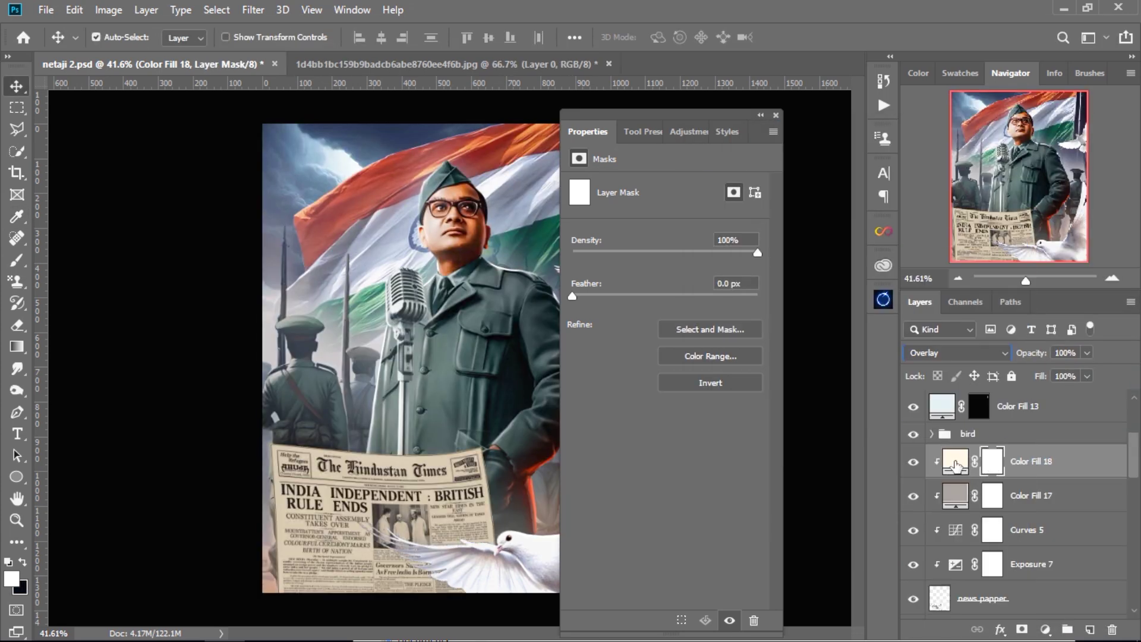
double_click(954, 463)
left_click(326, 153)
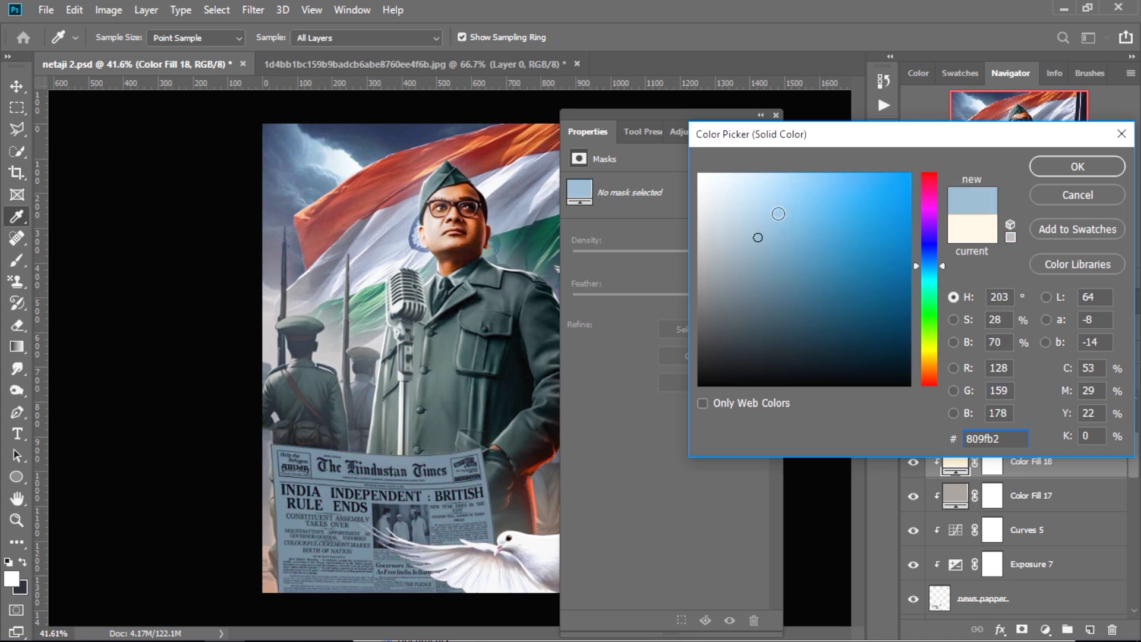
key("Return")
Invert the blue-grey fill's mask and paint the tint onto parts of the newspaper.
left_click(991, 462)
key("ctrl+i")
key("b")
right_click(277, 464)
key("Escape")
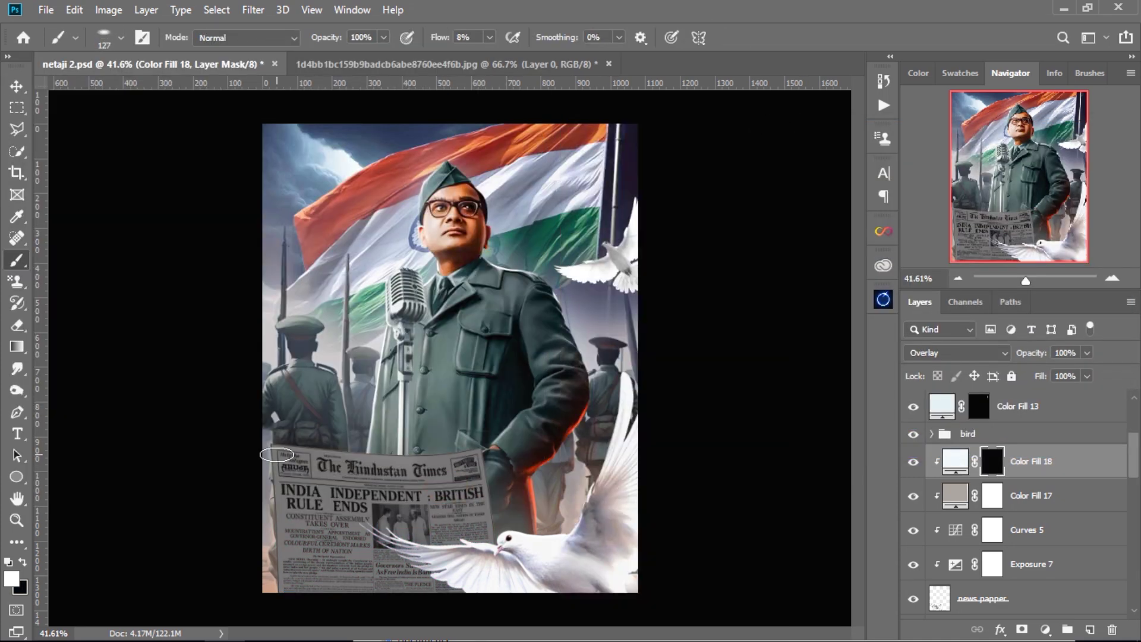
mouse_move(420, 523)
left_mouse_down()
mouse_move(523, 523)
mouse_move(363, 488)
left_mouse_up()
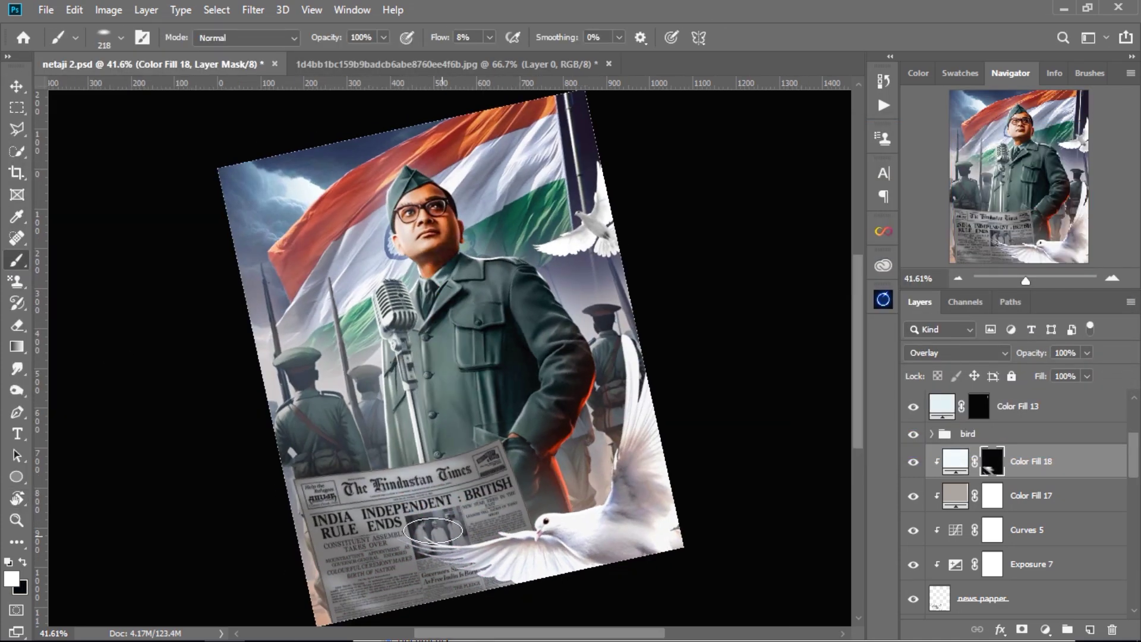
key("Escape")
Add a clipped Levels adjustment with midtones at 0.66.
left_click(1045, 629)
left_click(1010, 400)
type("0.66")
key("Tab")
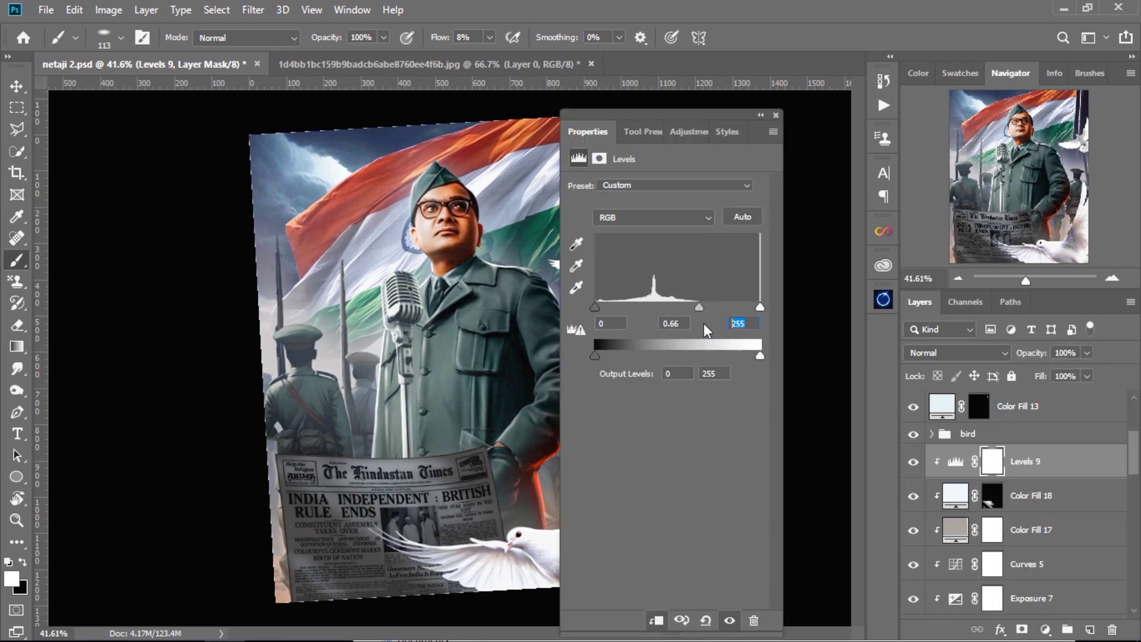
Invert the Levels mask and paint the levels effect onto the newspaper's bottom.
left_click(657, 386)
key("ctrl+i")
left_click_drag(439, 37, 430, 38)
mouse_move(368, 558)
left_mouse_down()
mouse_move(393, 589)
mouse_move(452, 585)
left_mouse_up()
Add an Exposure adjustment clipped to the newspaper with an inverted, hidden mask.
left_click(1044, 630)
left_click(1010, 430)
left_click(773, 122)
key("ctrl+i")
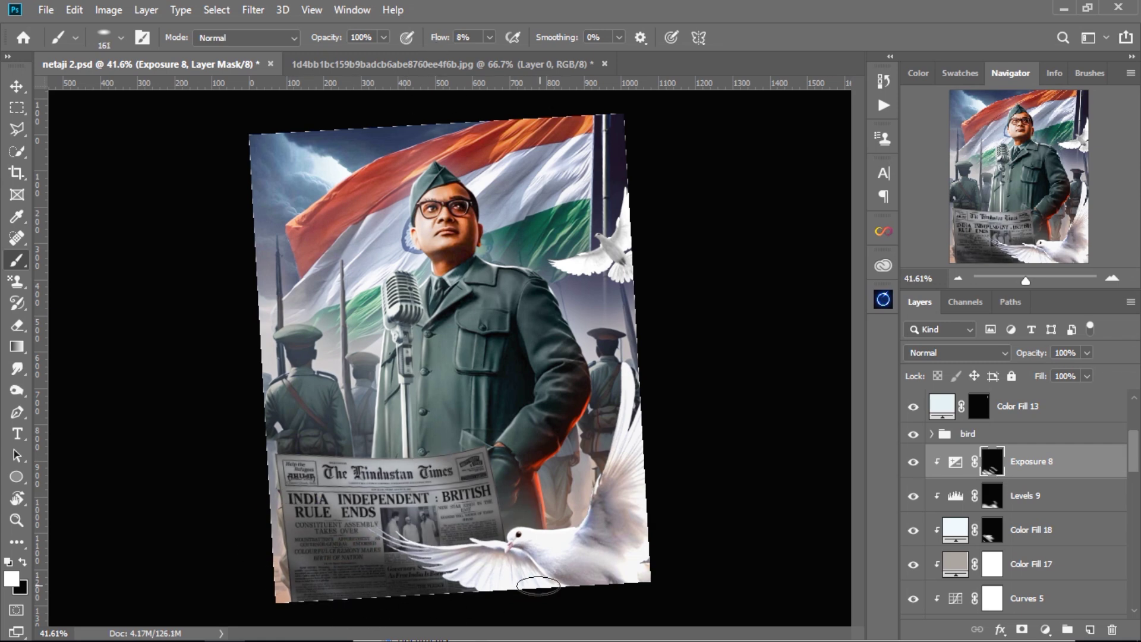
Add a white Color Fill with inverted mask and paint a highlight near the newspaper header.
left_click(1044, 629)
left_click(1046, 341)
left_click(1029, 162)
key("ctrl+i")
mouse_move(452, 475)
left_mouse_down()
mouse_move(345, 455)
mouse_move(426, 542)
left_mouse_up()
key("bracketleft")
key("bracketleft")
key("bracketleft")
key("r")
key("x")
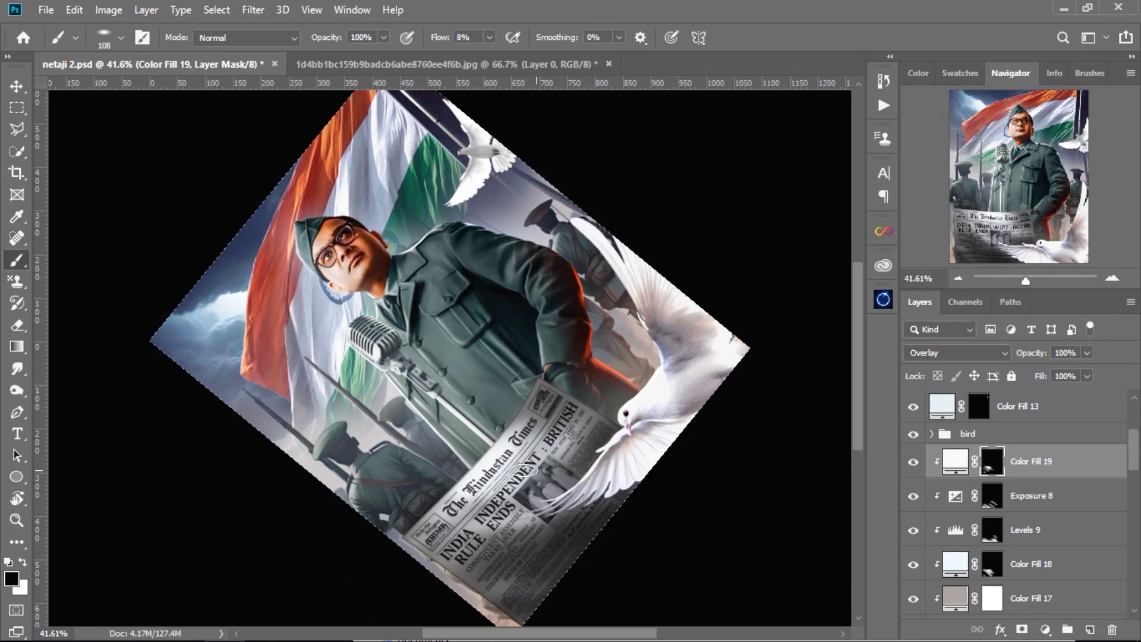
left_click_drag(522, 470, 481, 475)
left_click_drag(546, 540, 592, 467)
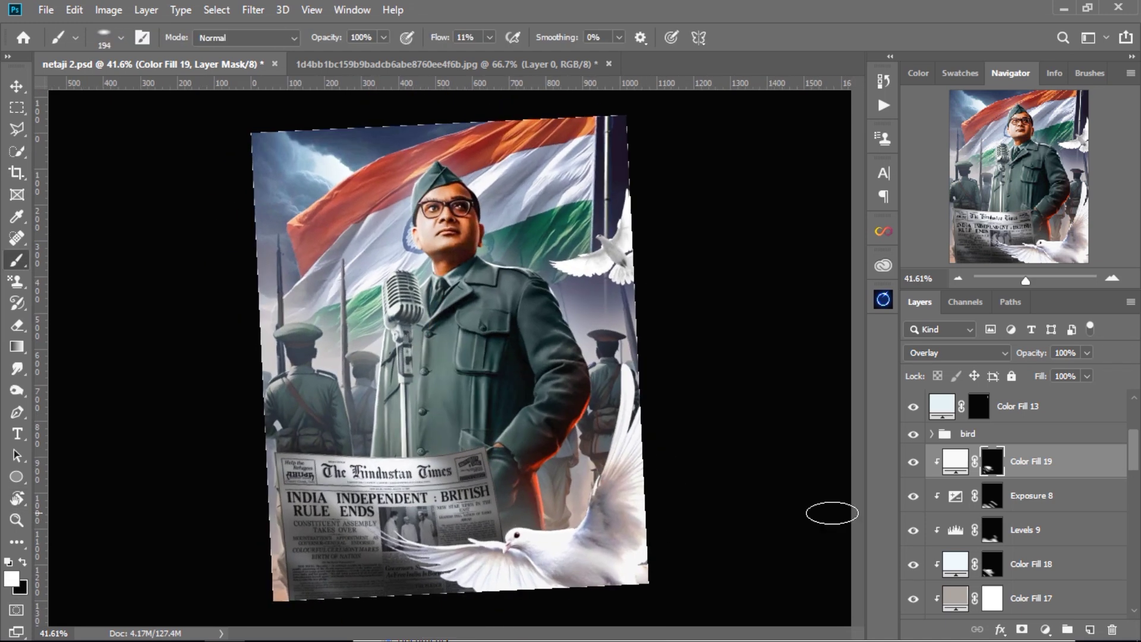
Add a black Multiply Color Fill clipped below the white fill.
left_click(1045, 629)
left_click(1049, 330)
left_click_drag(982, 472, 978, 501)
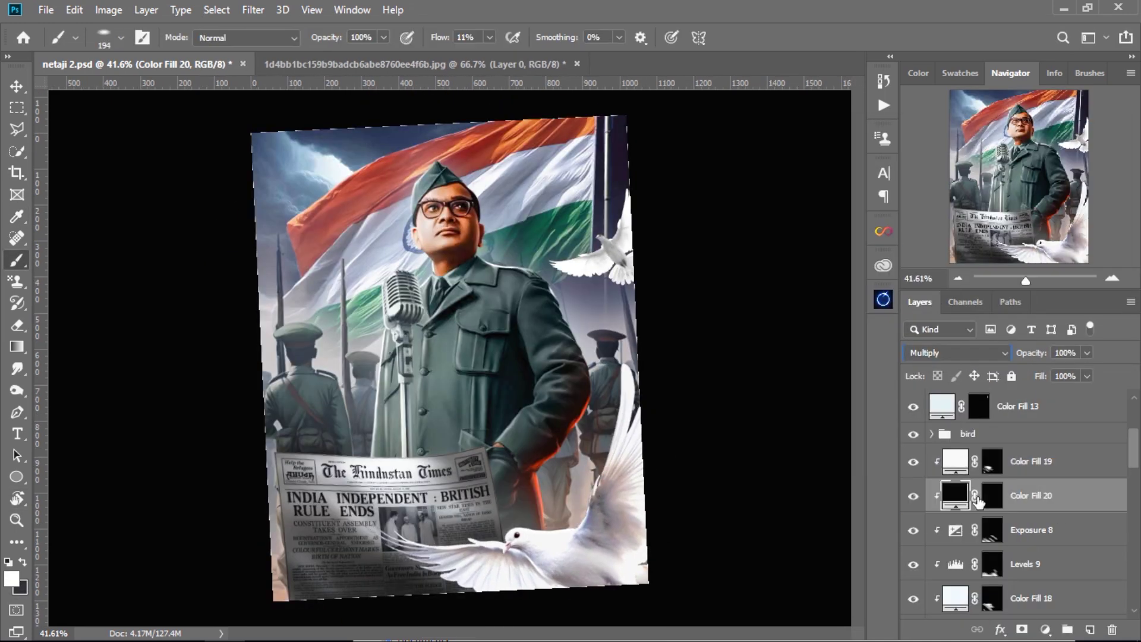
left_click_drag(506, 268, 507, 574)
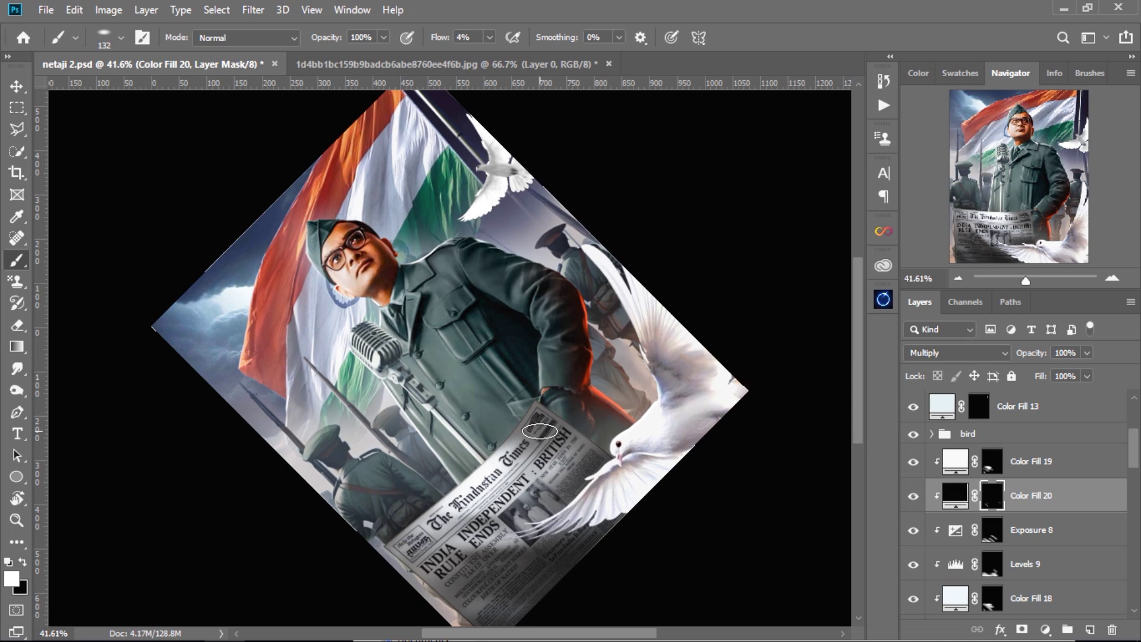
left_click_drag(472, 521, 594, 416)
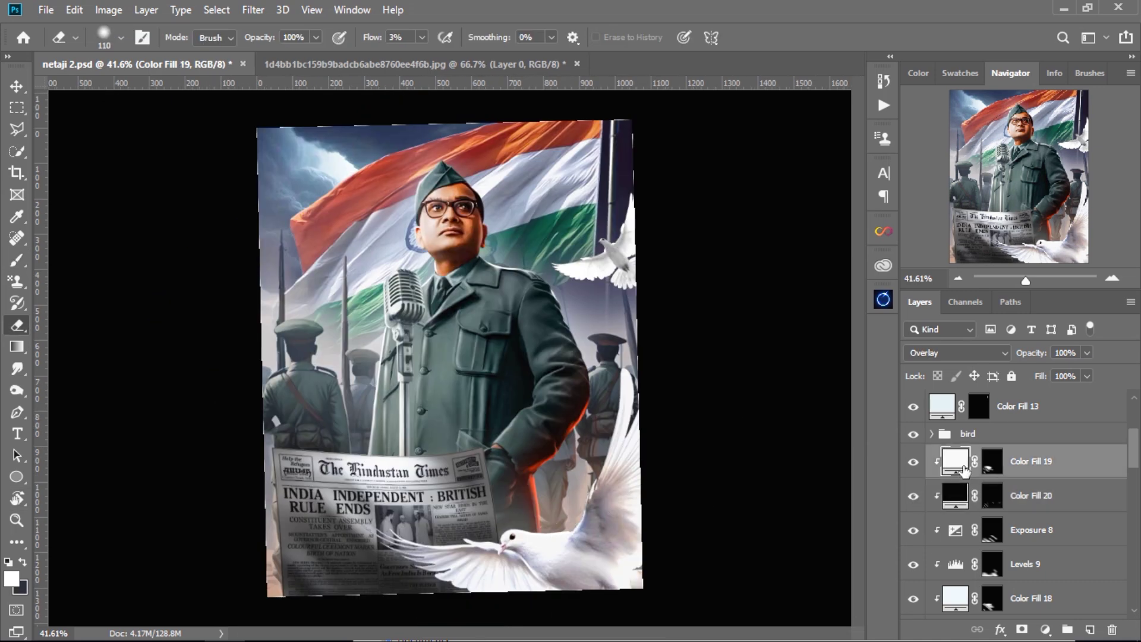
Add an orange Overlay Color Fill clipped to the newspaper with an inverted mask.
left_click(1045, 629)
left_click(1074, 162)
left_click(913, 461)
key("ctrl+alt+g")
key("shift+alt+o")
key("ctrl+i")
key("b")
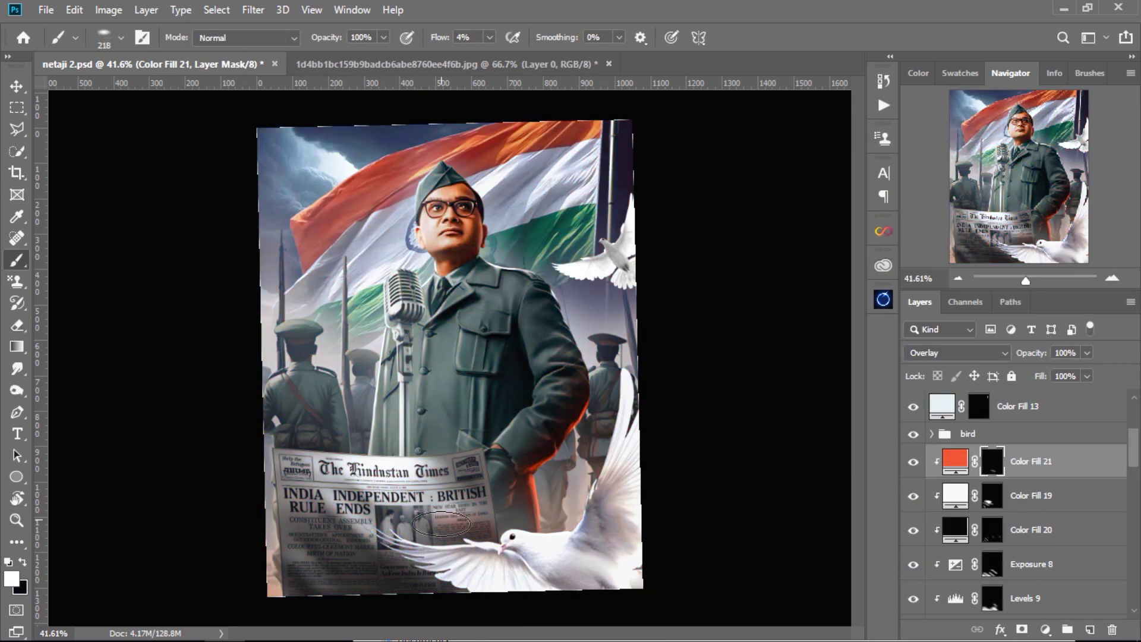
Create new empty Layer 12 and clear the selection.
scroll(1010, 505, "down", 5)
key("ctrl+shift+alt+n")
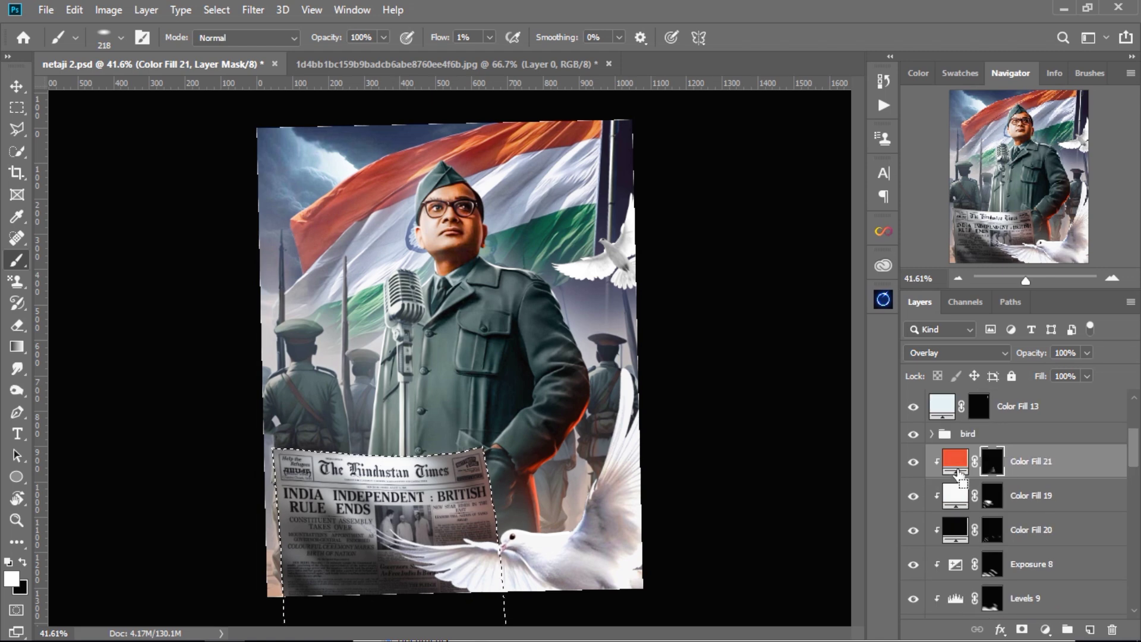
key("ctrl+d")
scroll(490, 471, "up", 6)
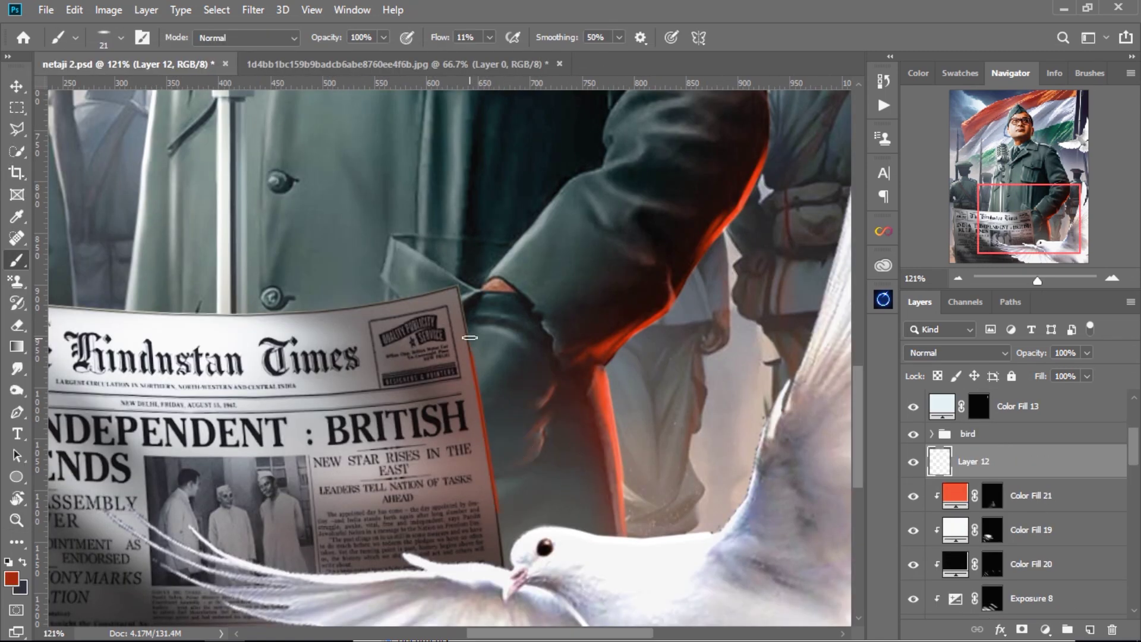
Set Layer 12's blend mode to Linear Dodge (Add) and return to the Brush for the red glow.
left_click(954, 353)
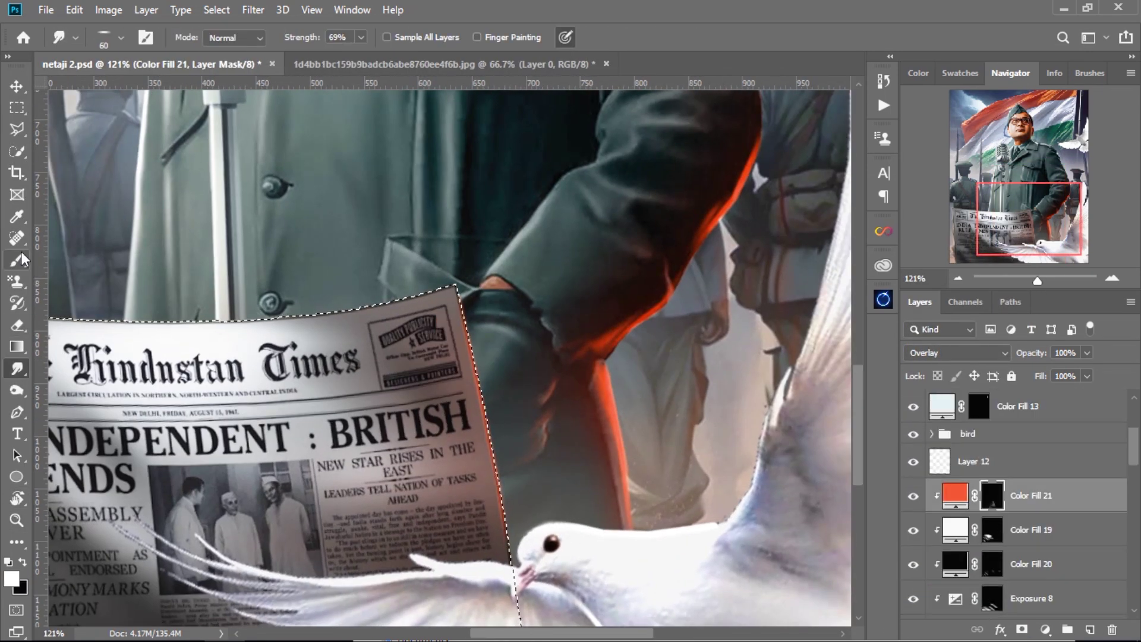
left_click(22, 260)
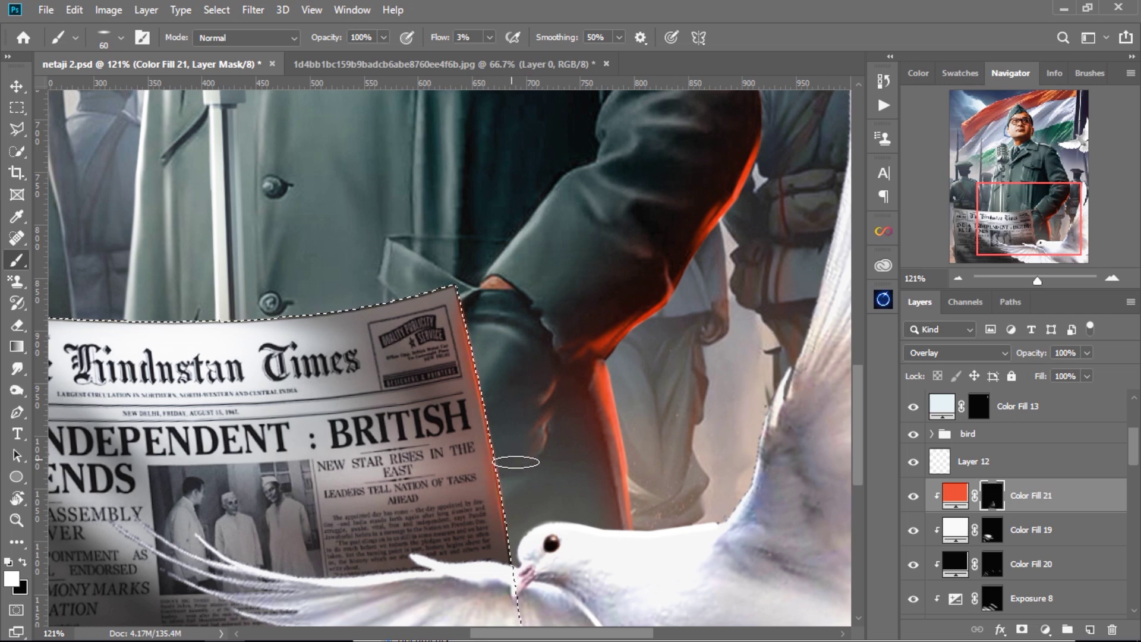